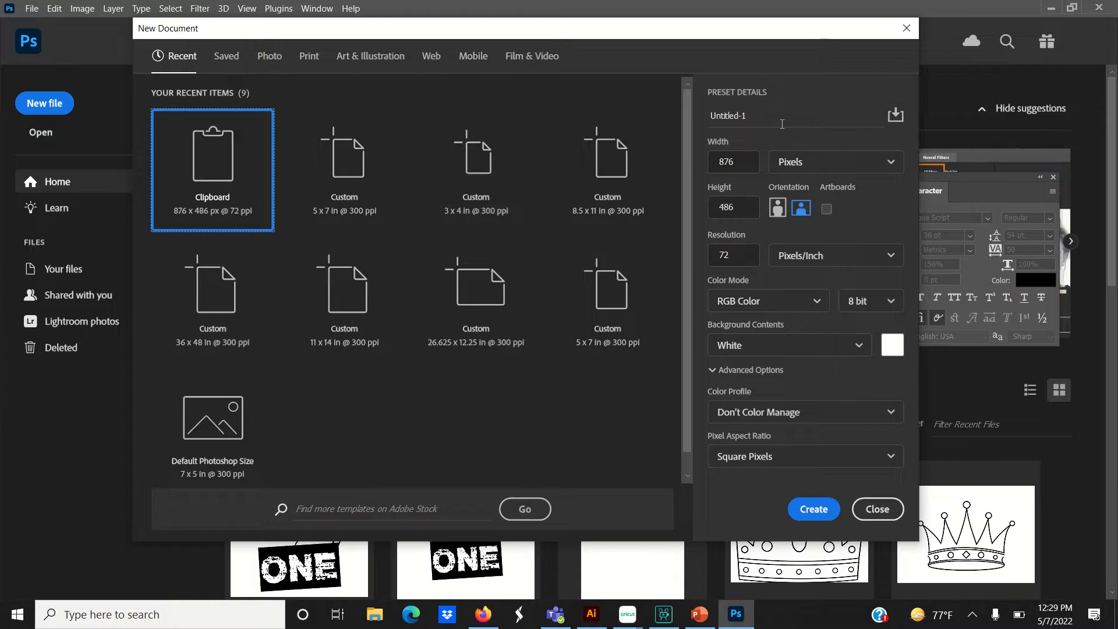
Step: Create a new document 8.5 inches wide and 11 inches high at a resolution of 300 pixels/inch
left_click(799, 169)
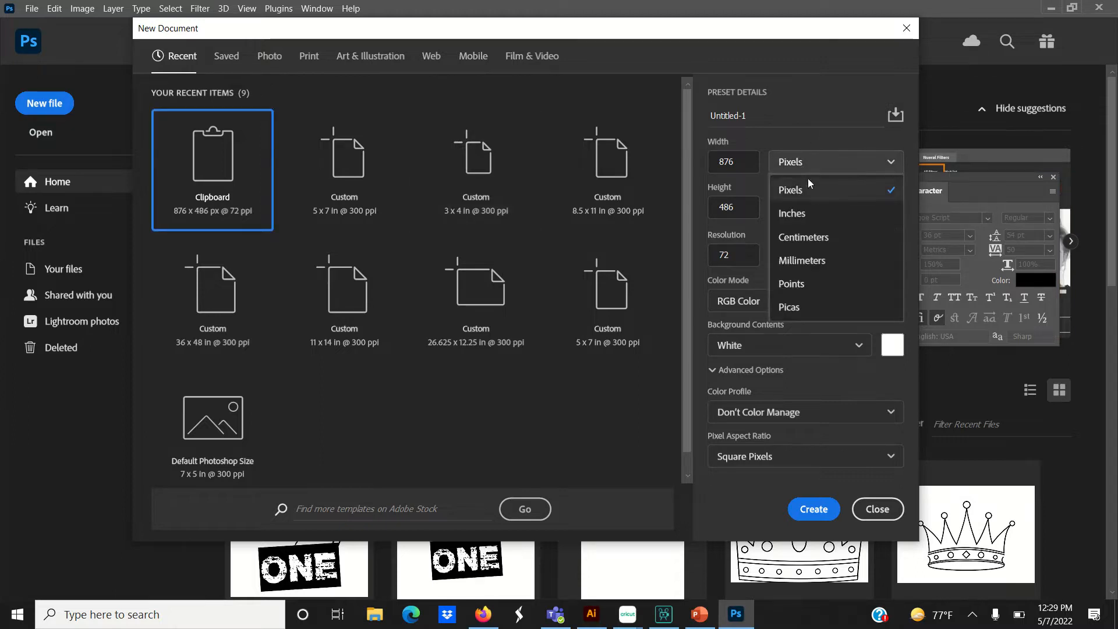
left_click(811, 214)
double_click(744, 165)
type("8.")
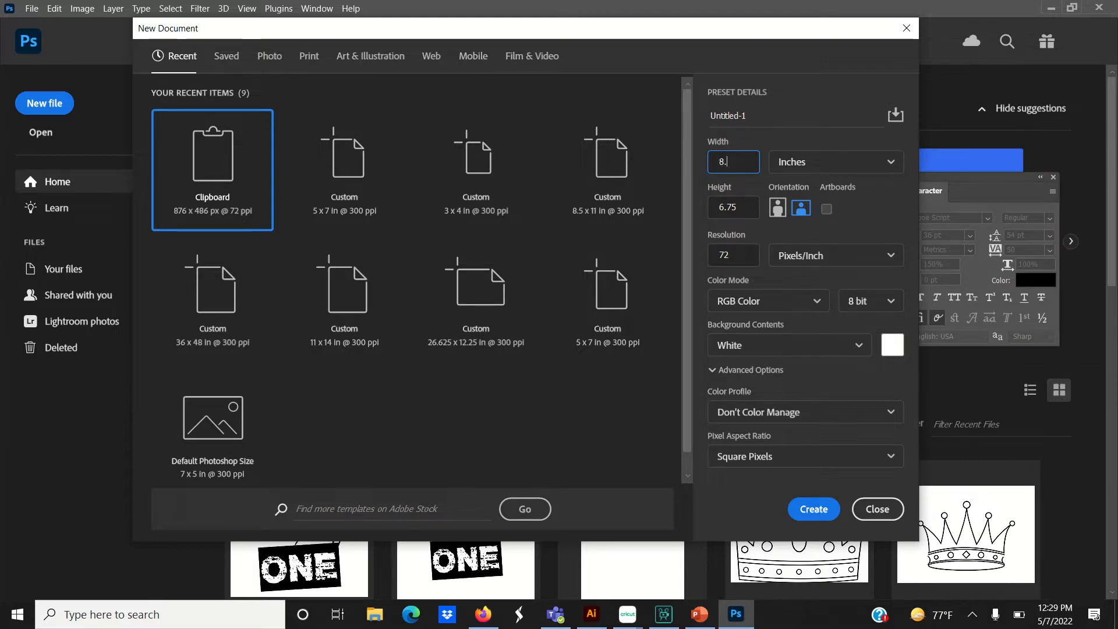
type("5")
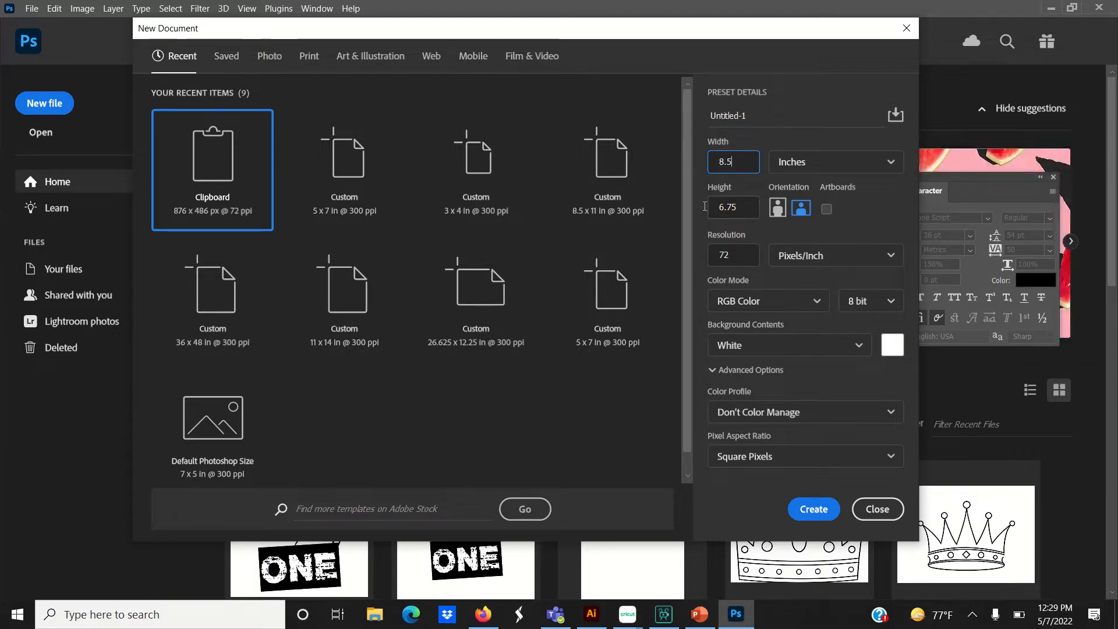
double_click(731, 209)
type("11")
double_click(730, 259)
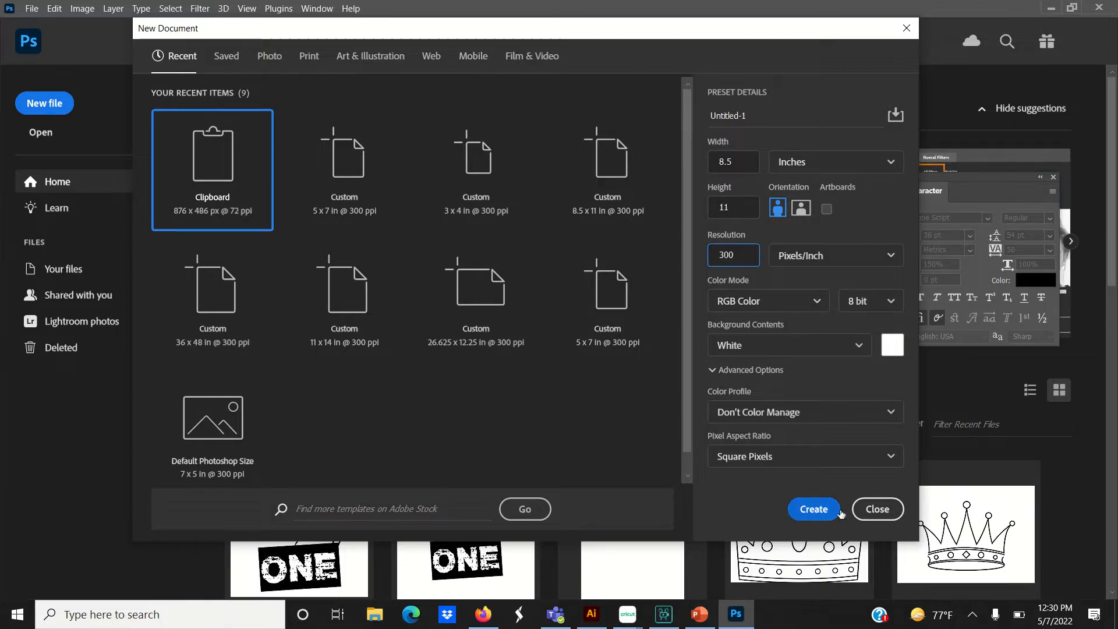
left_click(819, 504)
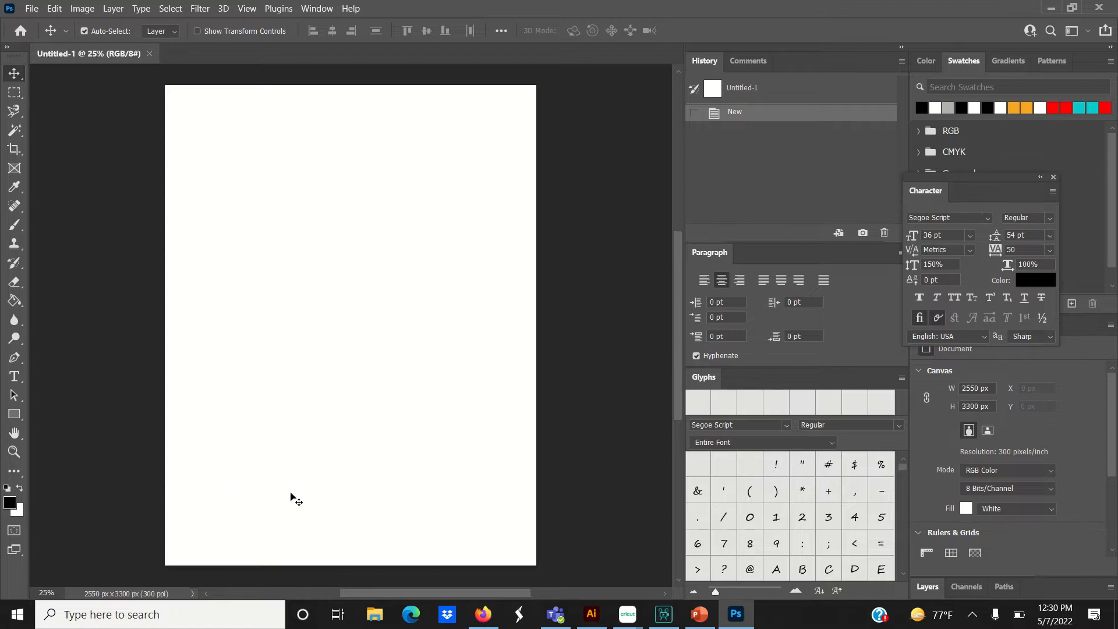
Step: Place the tts1 shirt photo from File Explorer's recent files at the bottom of the blank page
left_click(373, 616)
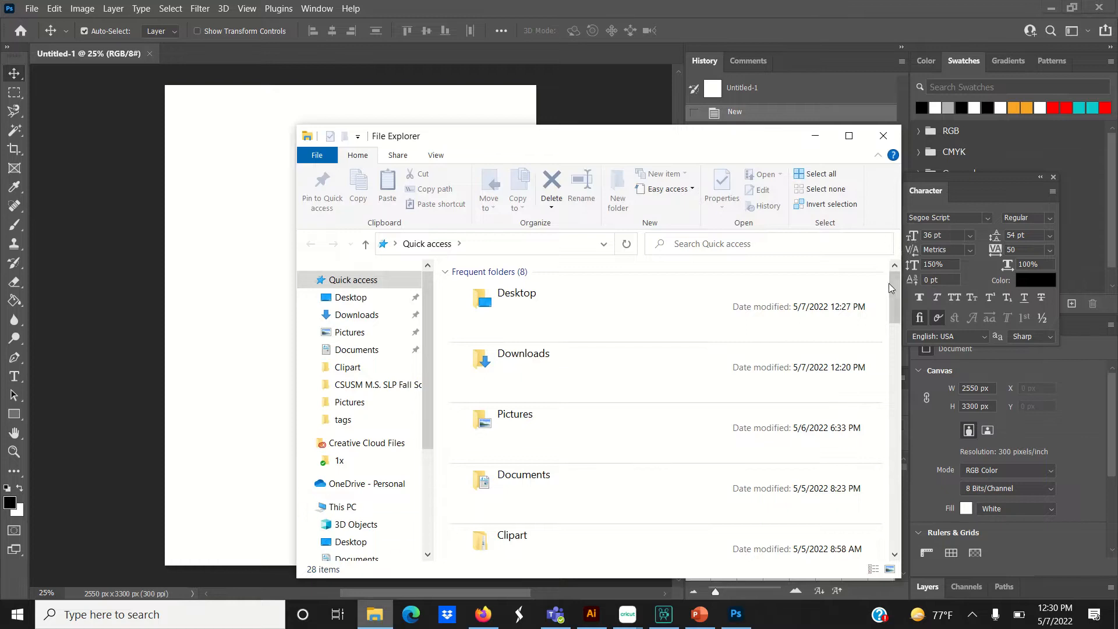
left_click_drag(889, 289, 888, 344)
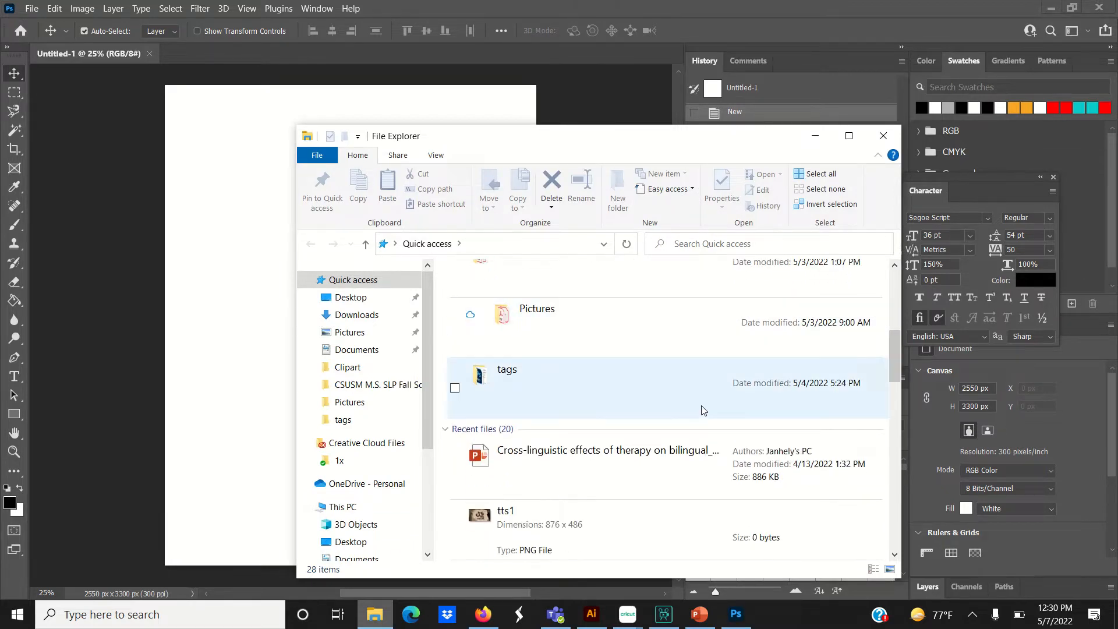
left_click_drag(602, 509, 285, 488)
left_click_drag(373, 359, 477, 396)
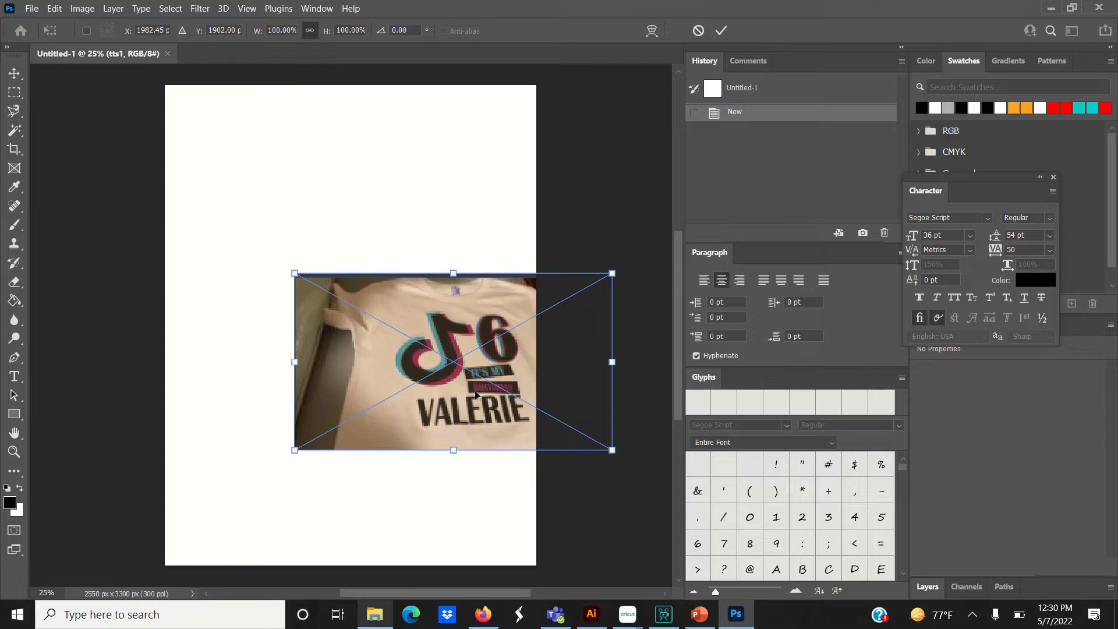
left_click_drag(532, 320, 494, 434)
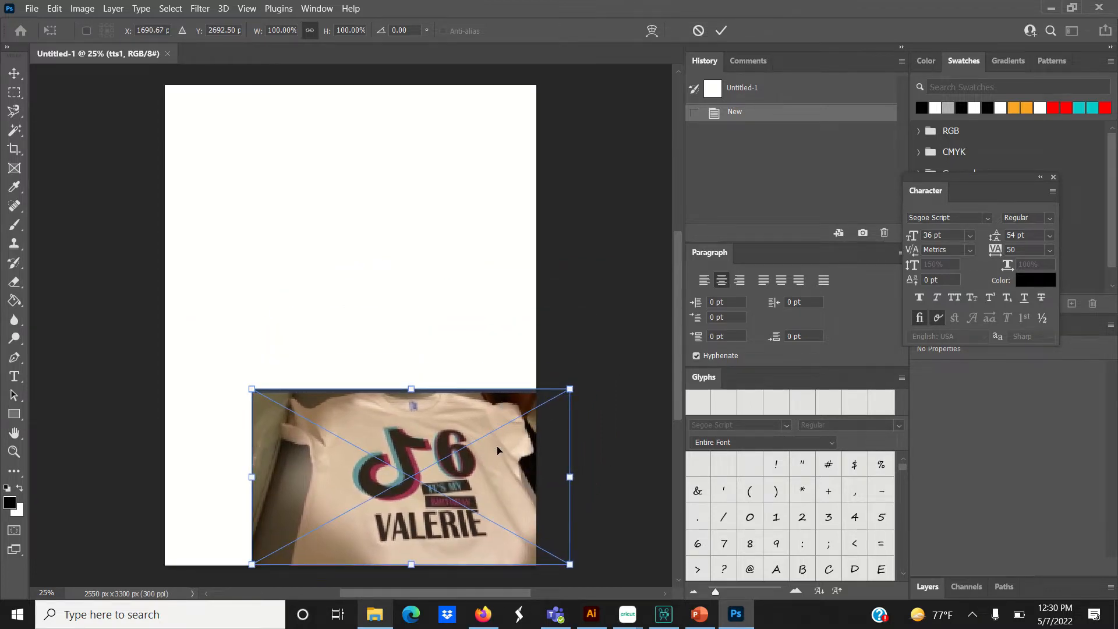
key("Return")
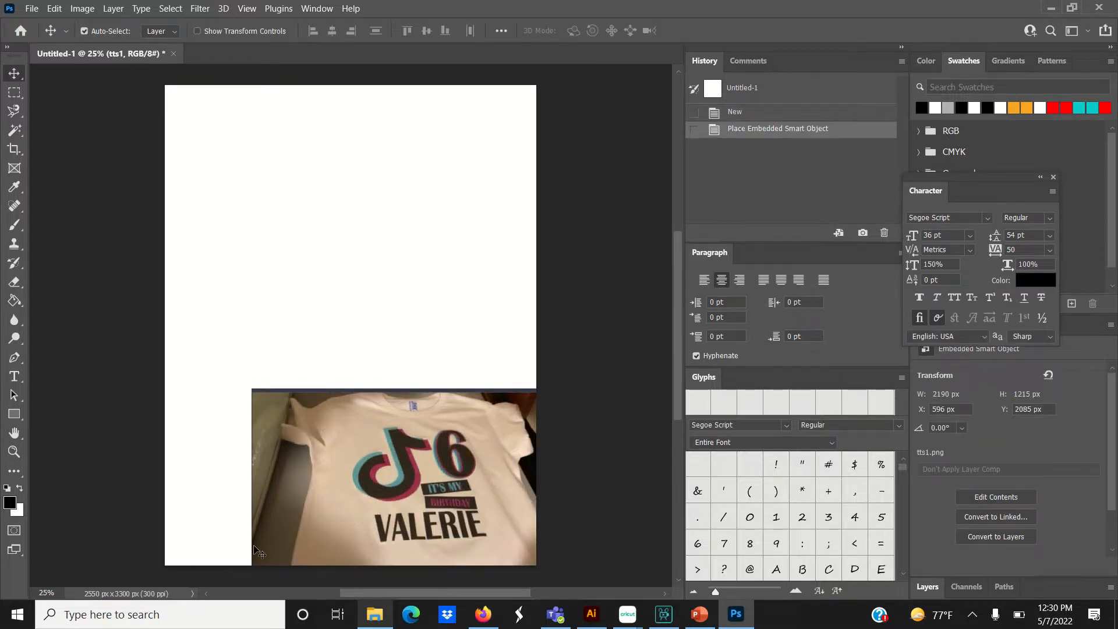
Step: Switch to Firefox and search Google for images of "tik tok logo png"
left_click(484, 616)
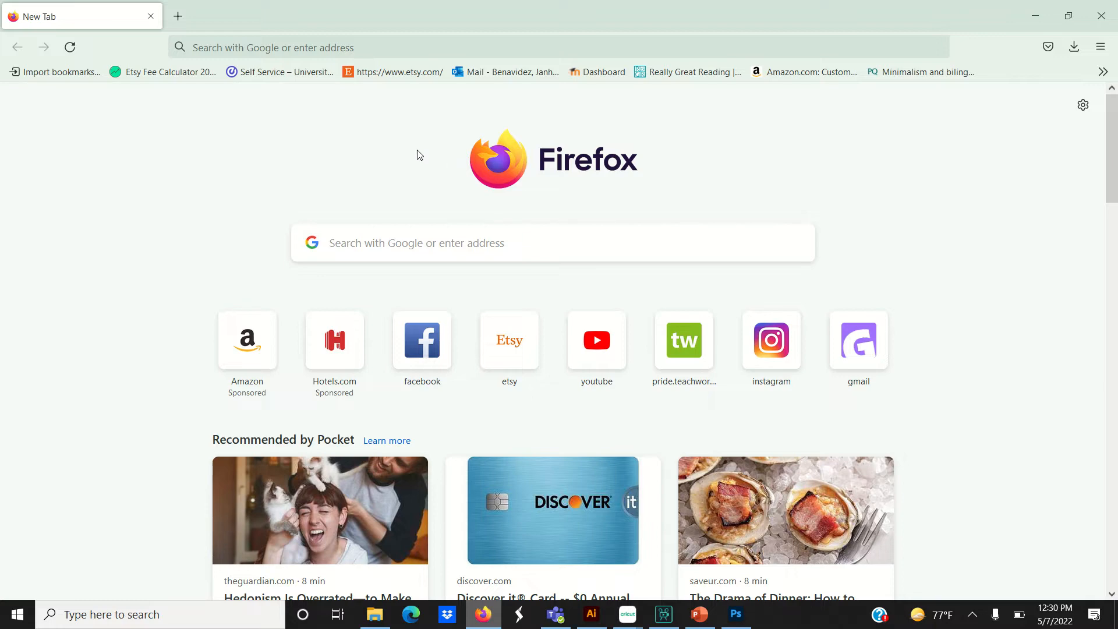
left_click(392, 251)
type("tik tol ;")
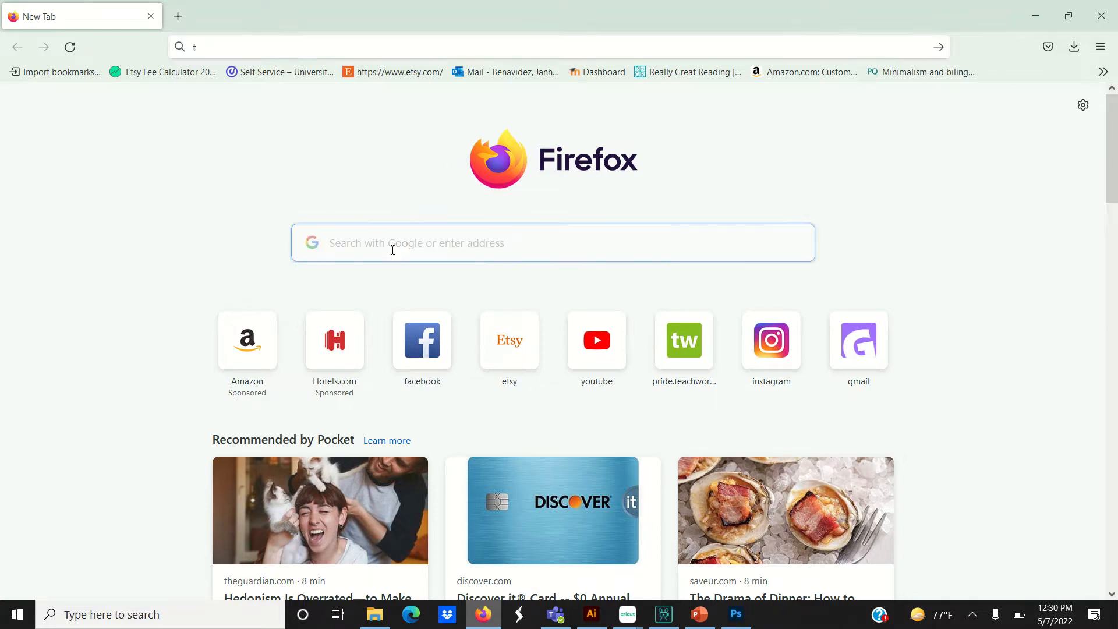
key("BackSpace")
key("BackSpace")
key("BackSpace")
type("k logo png")
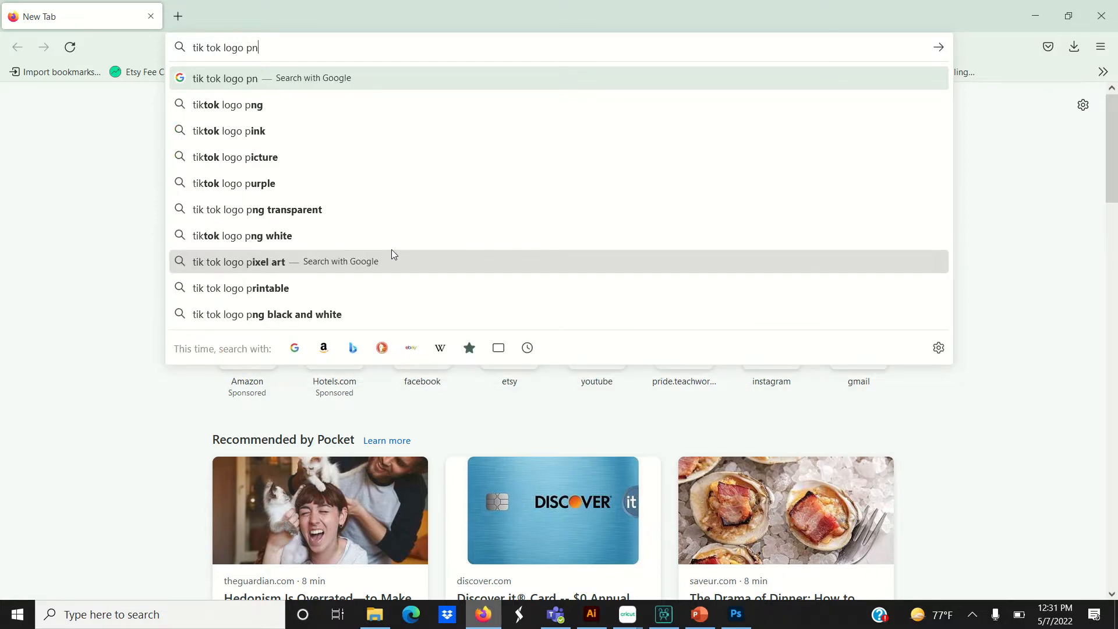
key("Return")
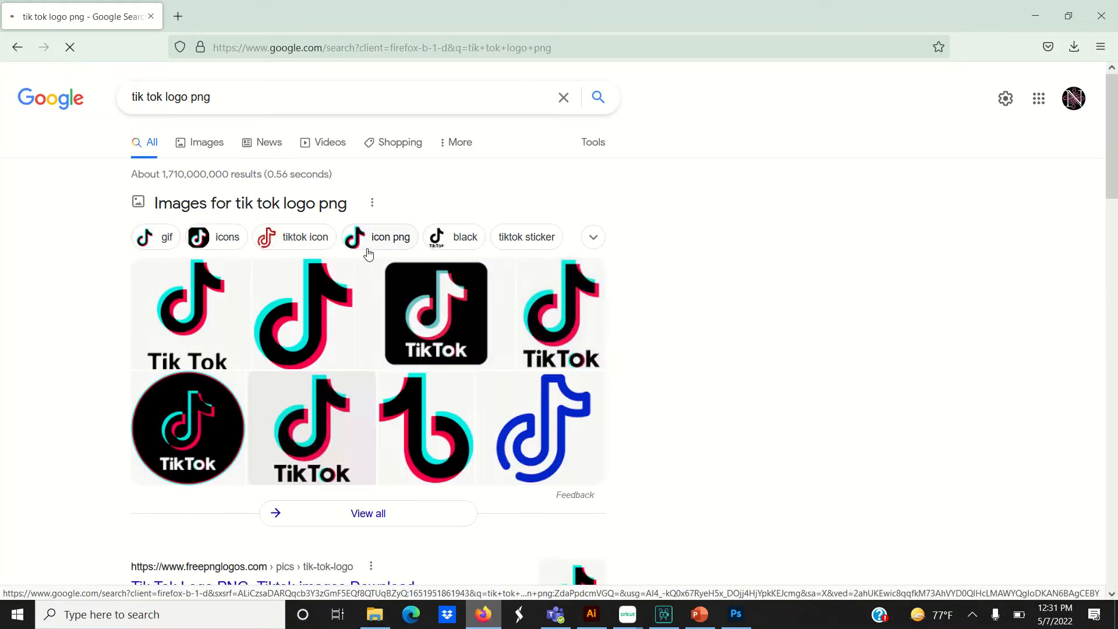
left_click(217, 151)
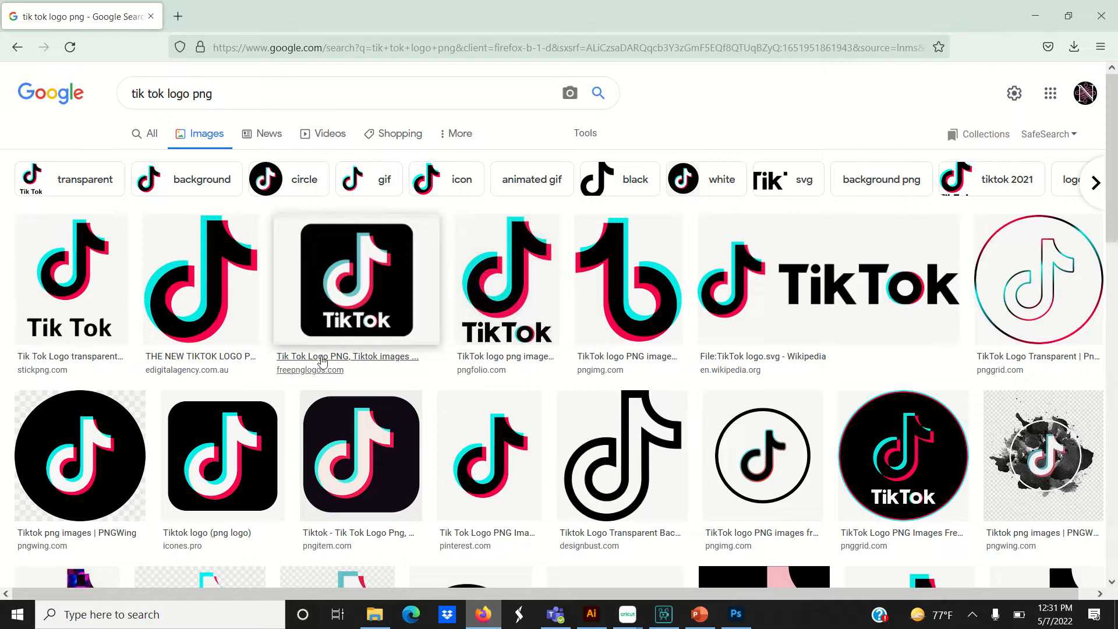
Step: Open the eDigital Agency TikTok logo page and save the logo image to the Desktop as TikTok-icon-glyph in PNG format
left_click(223, 312)
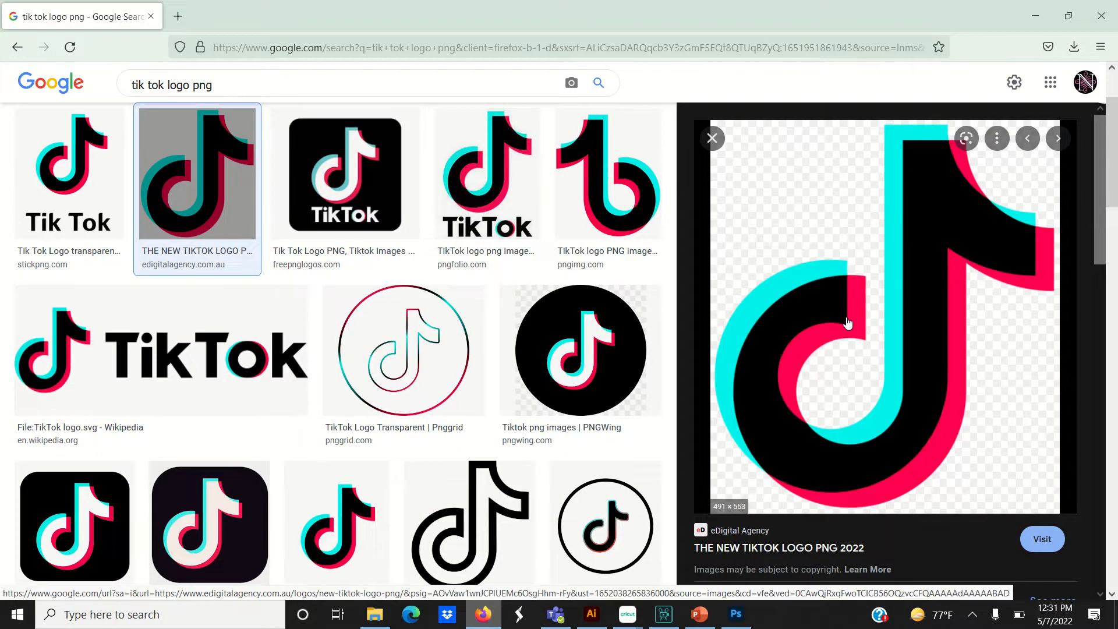
left_click(847, 323)
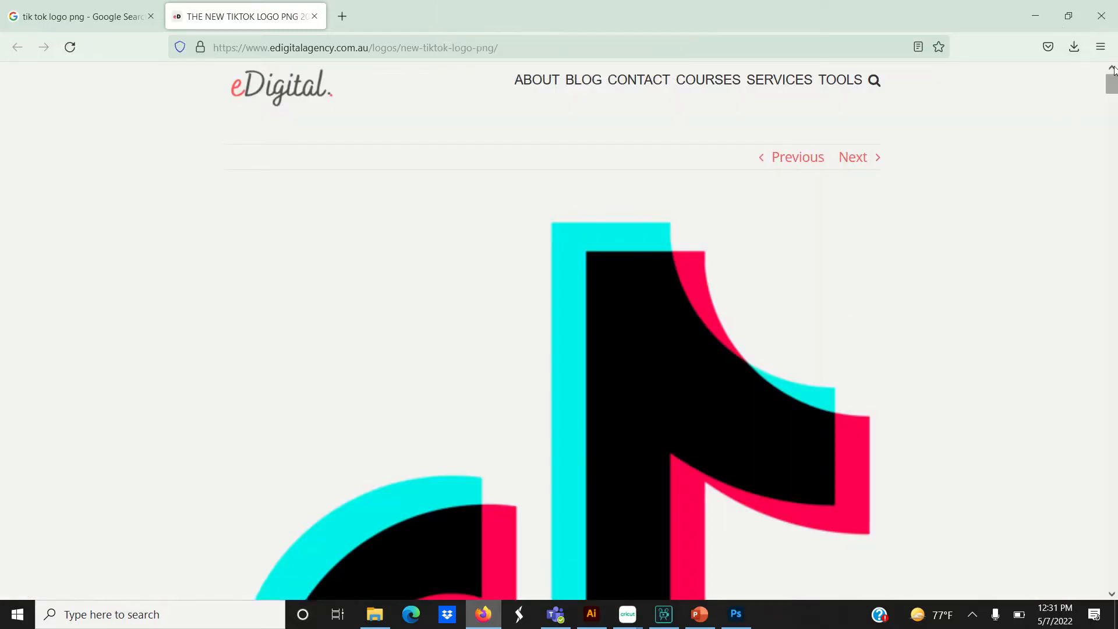
right_click(636, 347)
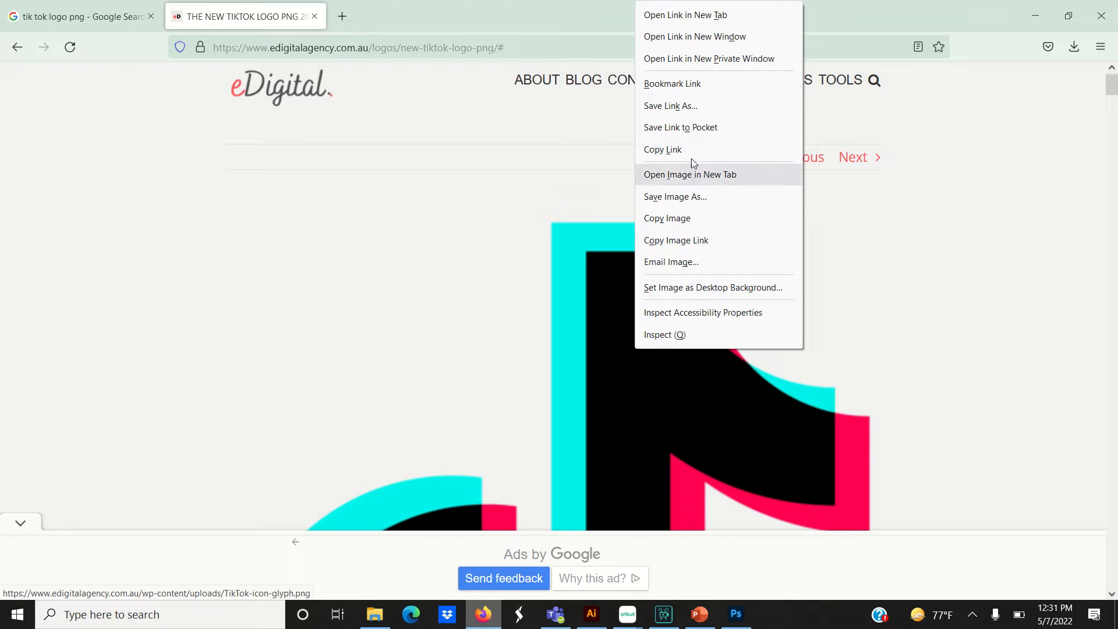
left_click(685, 198)
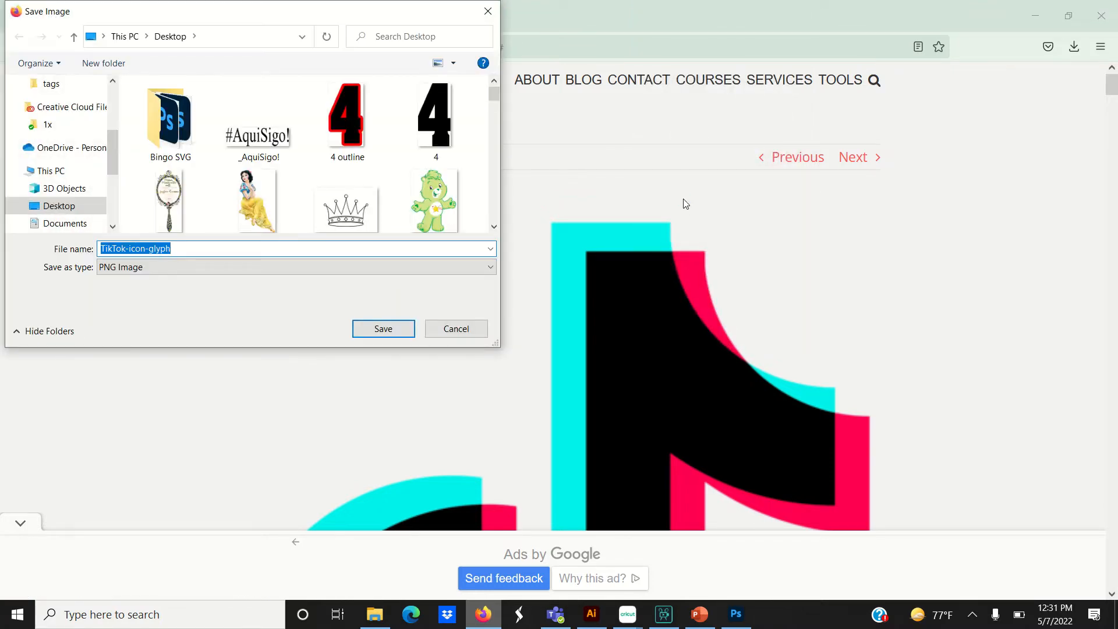
left_click(383, 331)
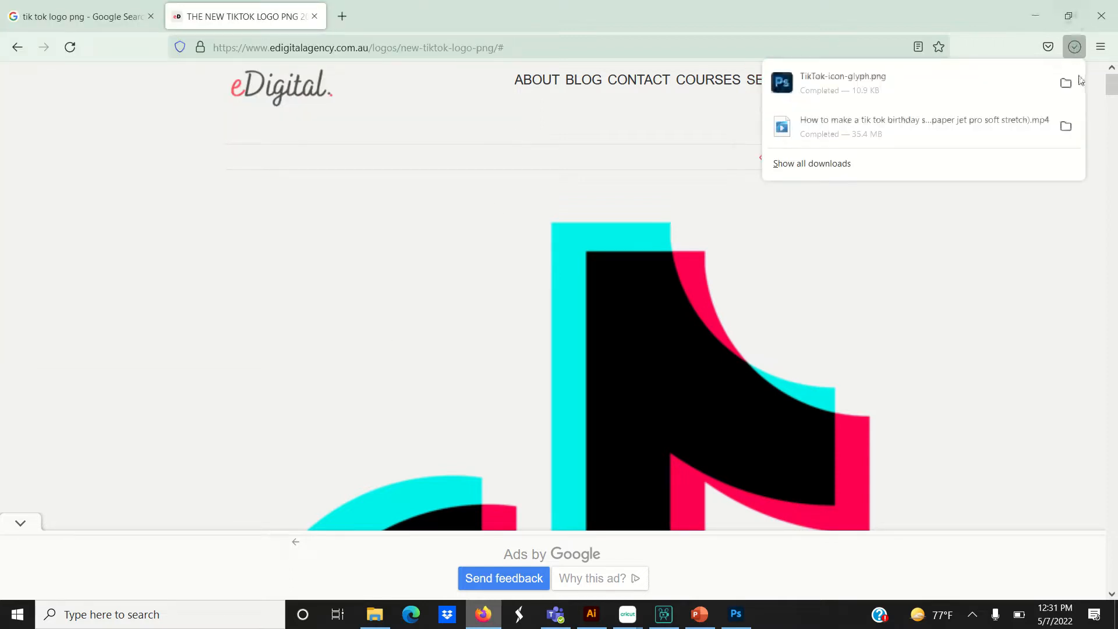
Step: Show the downloaded TikTok-icon-glyph file in its folder and place it in the Photoshop document above the shirt photo
left_click(1067, 83)
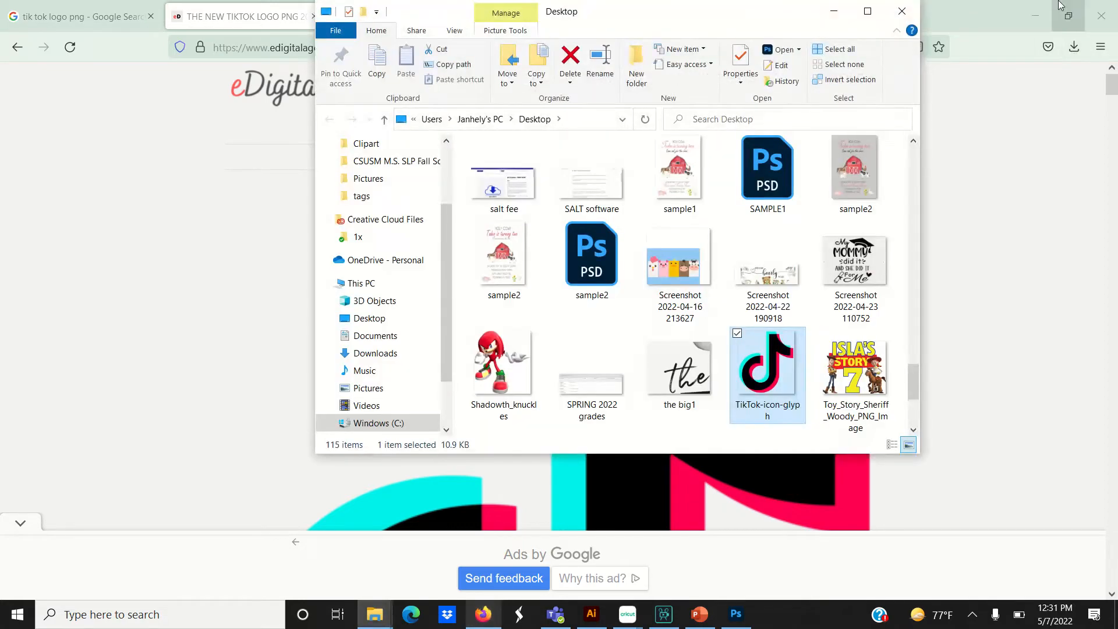
left_click(1039, 16)
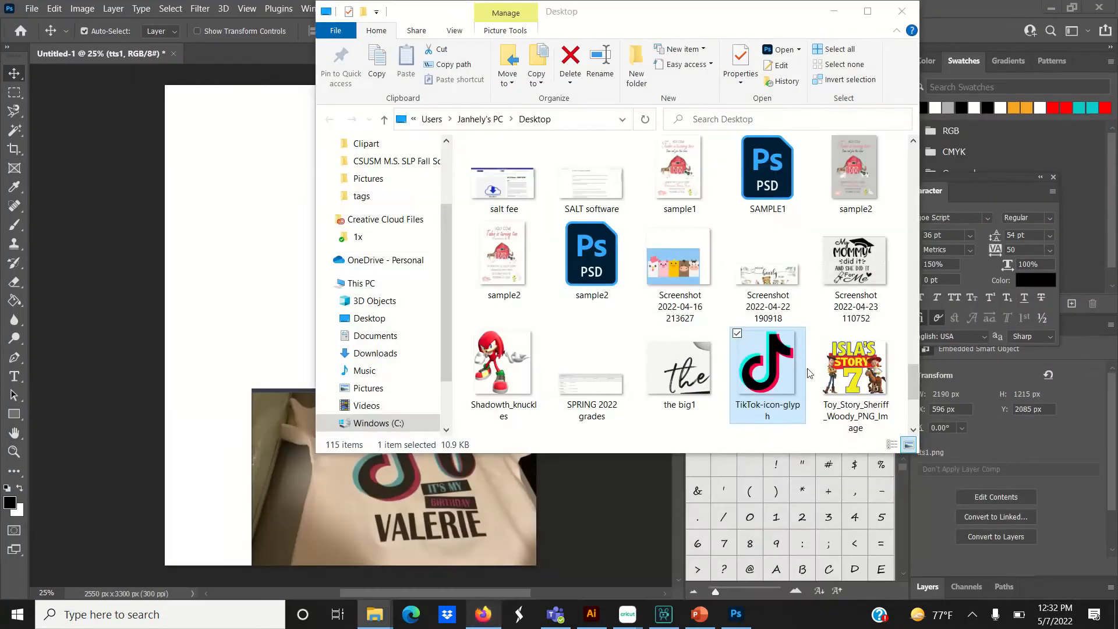
left_click_drag(778, 371, 244, 351)
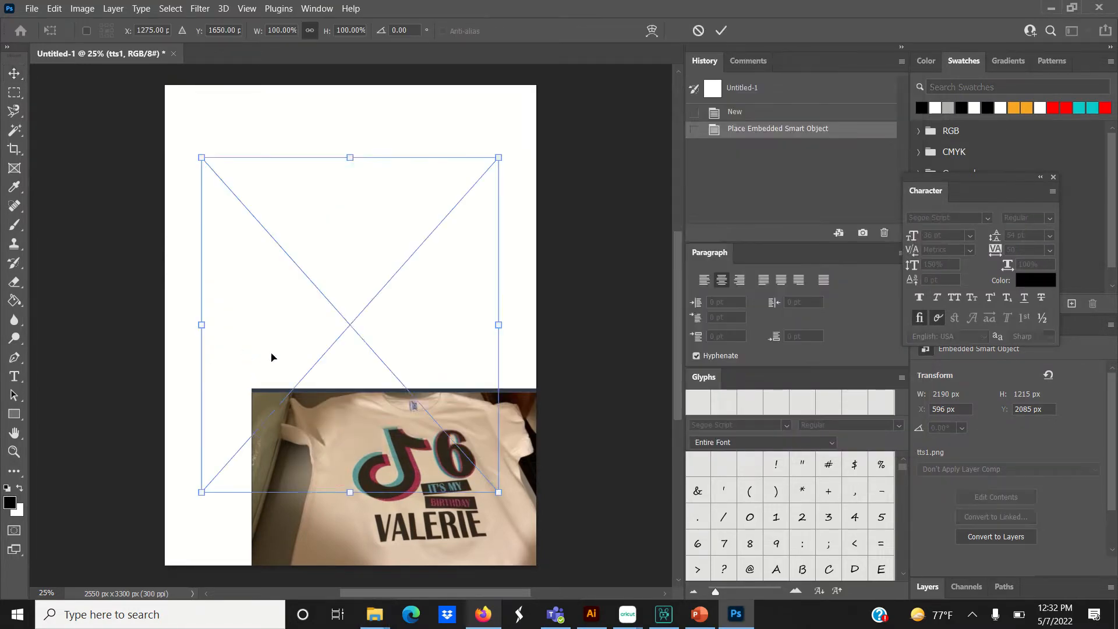
left_click_drag(348, 365, 324, 313)
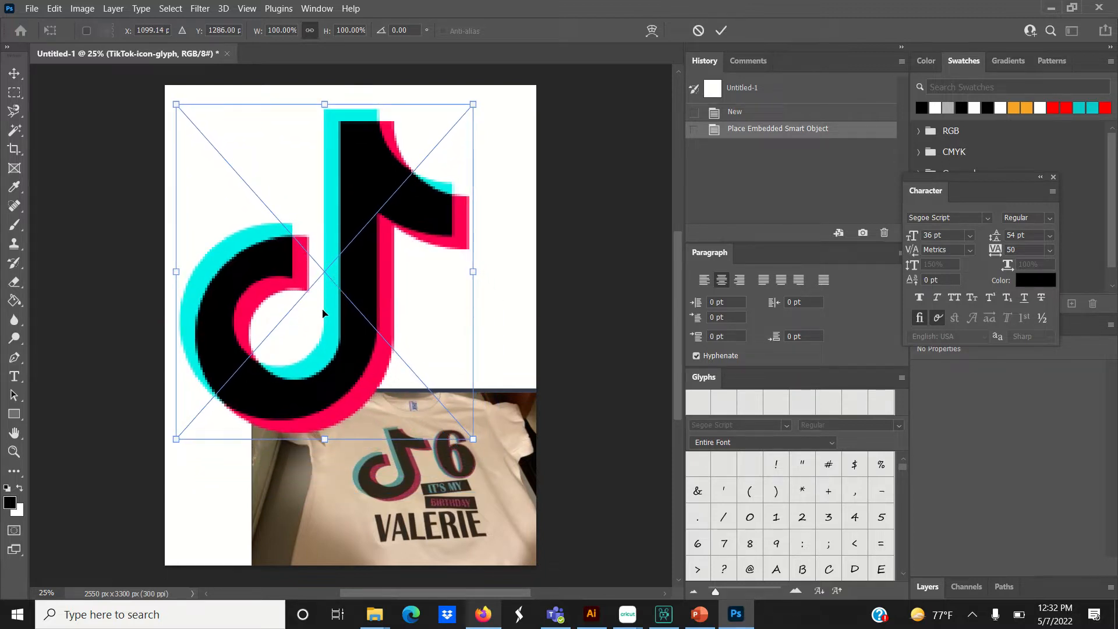
key("Return")
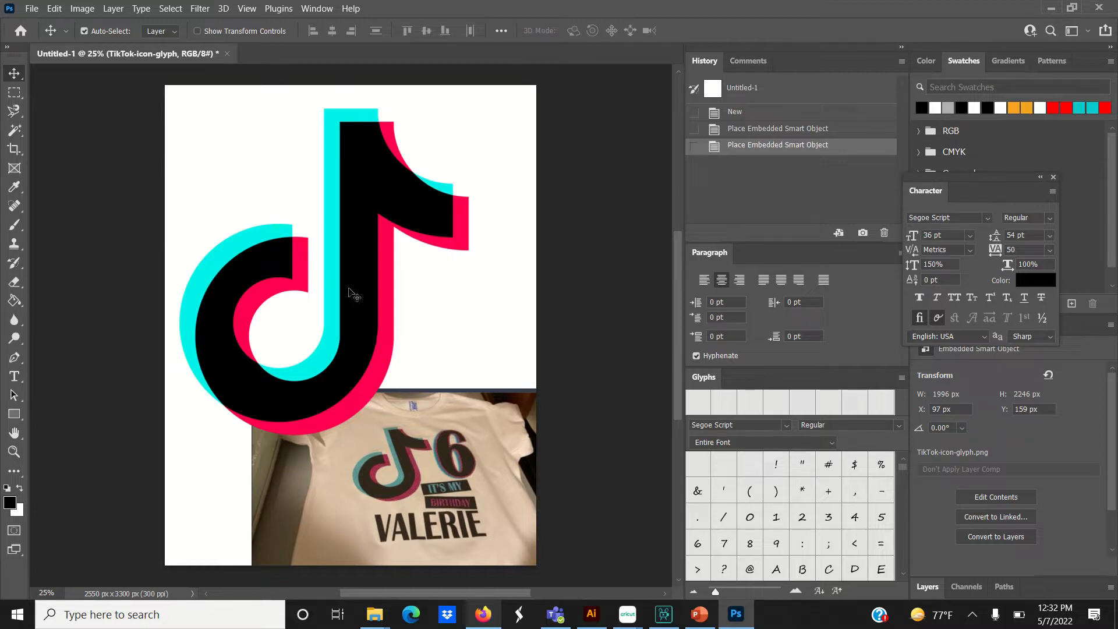
Step: Move the TikTok logo to the page's upper-left corner and scale it down to about 85%
mouse_move(355, 244)
left_mouse_down()
mouse_move(351, 221)
mouse_move(342, 235)
left_mouse_up()
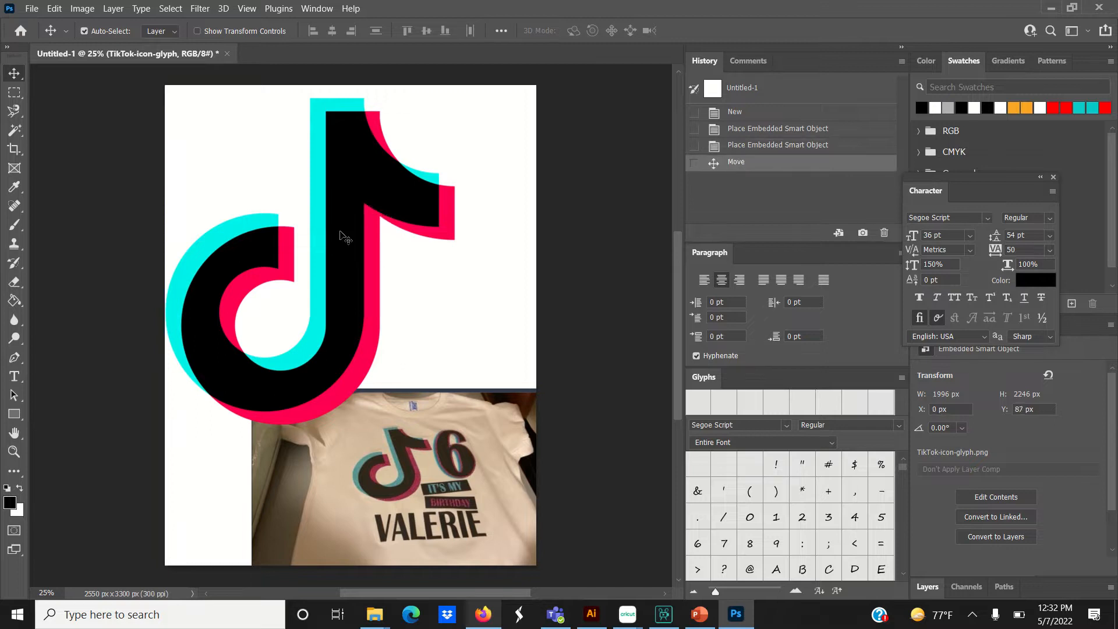
key("ctrl+t")
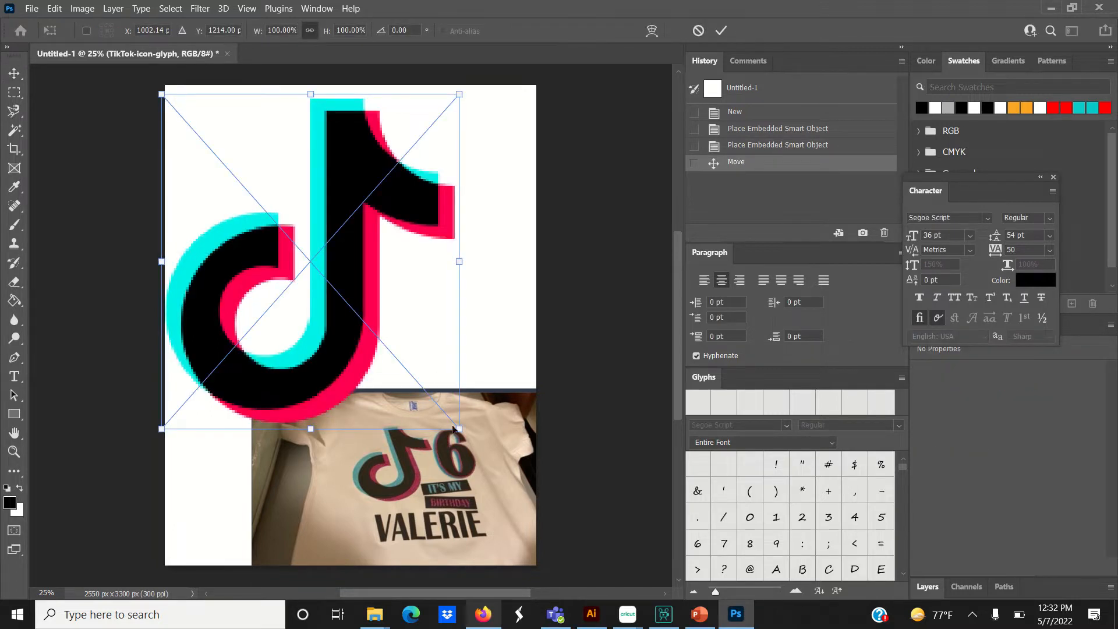
left_click_drag(456, 431, 414, 378)
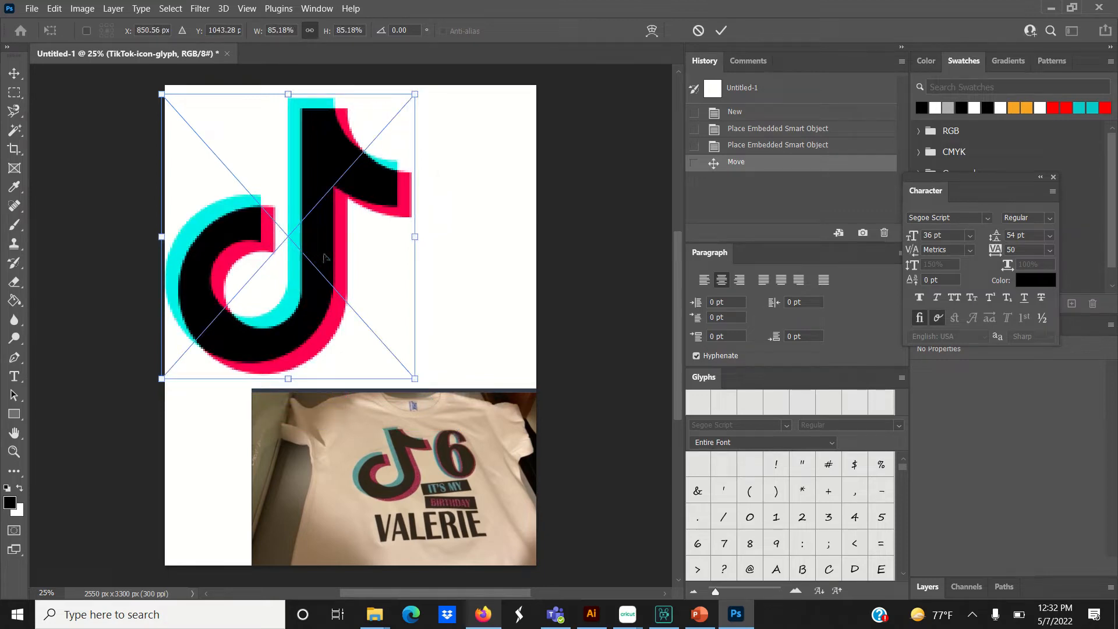
key("Return")
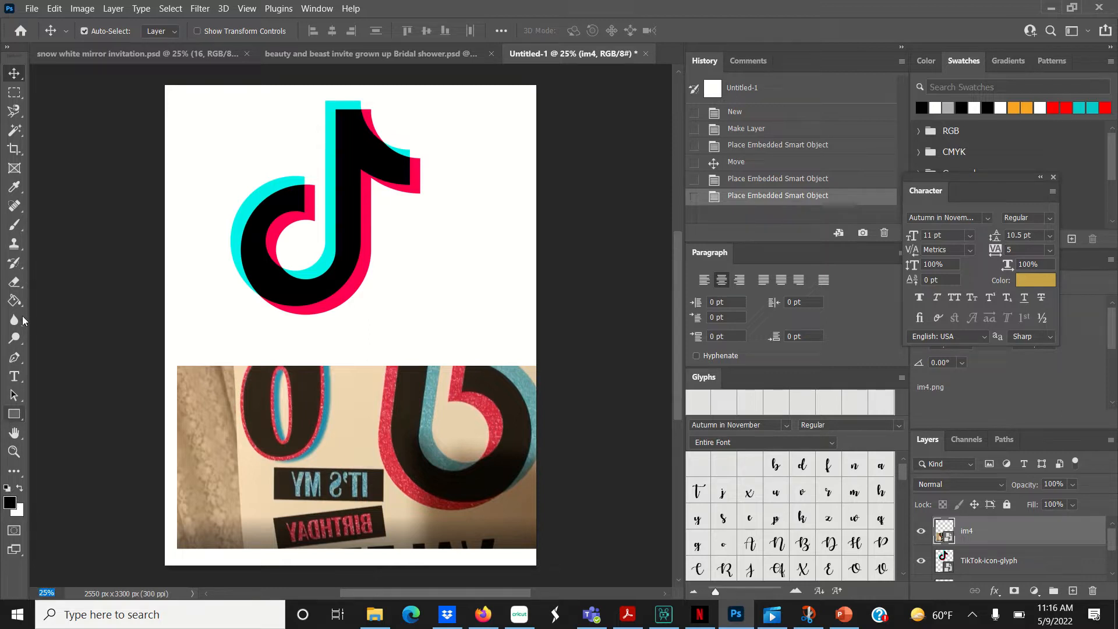
Step: Examine the numbers and lettering in the im4 reference photo up close, ending with the whole page in view
left_click(14, 452)
left_click(231, 449)
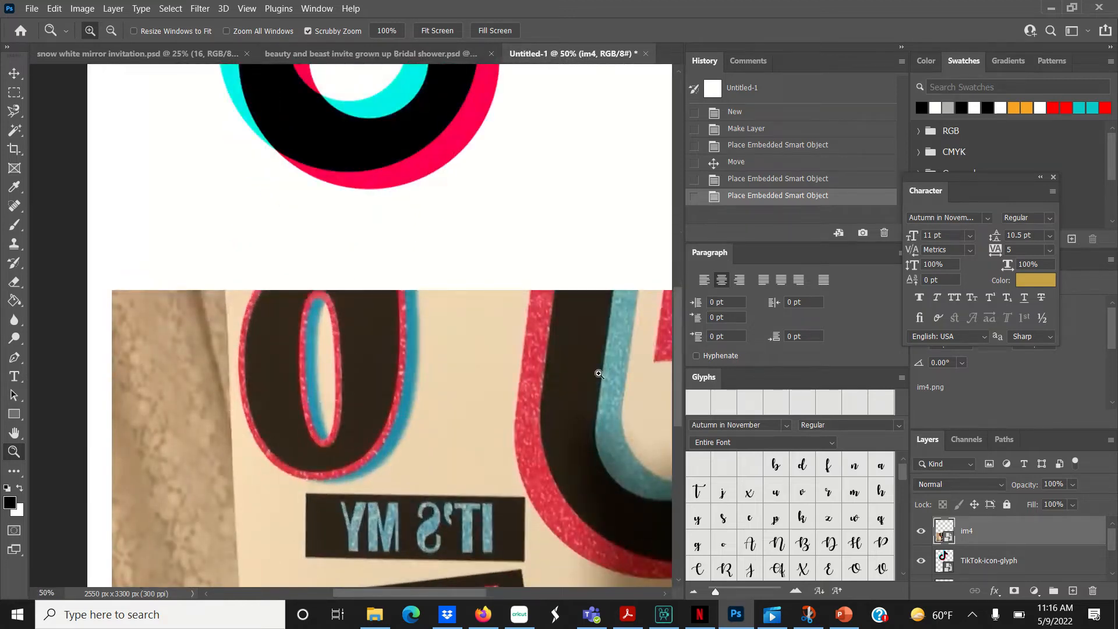
mouse_move(373, 595)
left_mouse_down()
mouse_move(411, 595)
mouse_move(393, 595)
left_mouse_up()
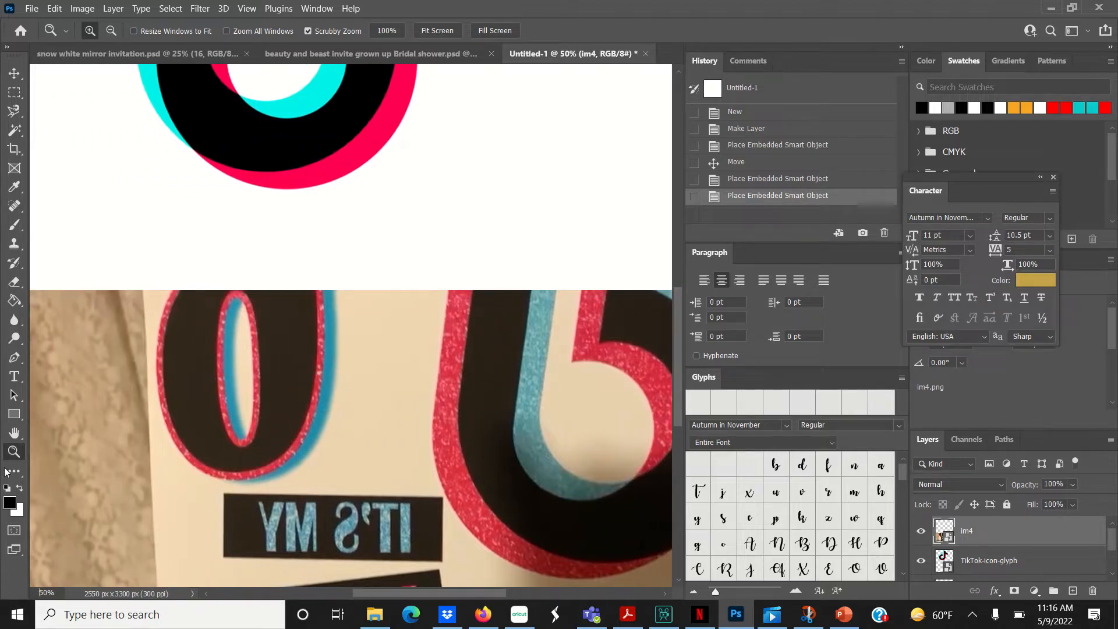
right_click(141, 362)
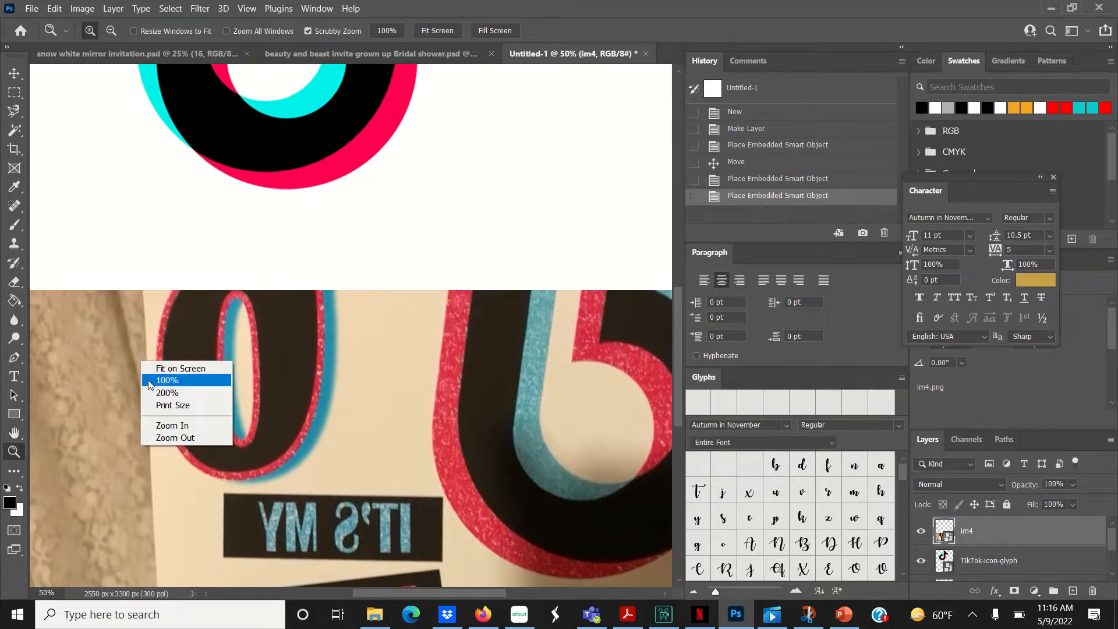
left_click(155, 368)
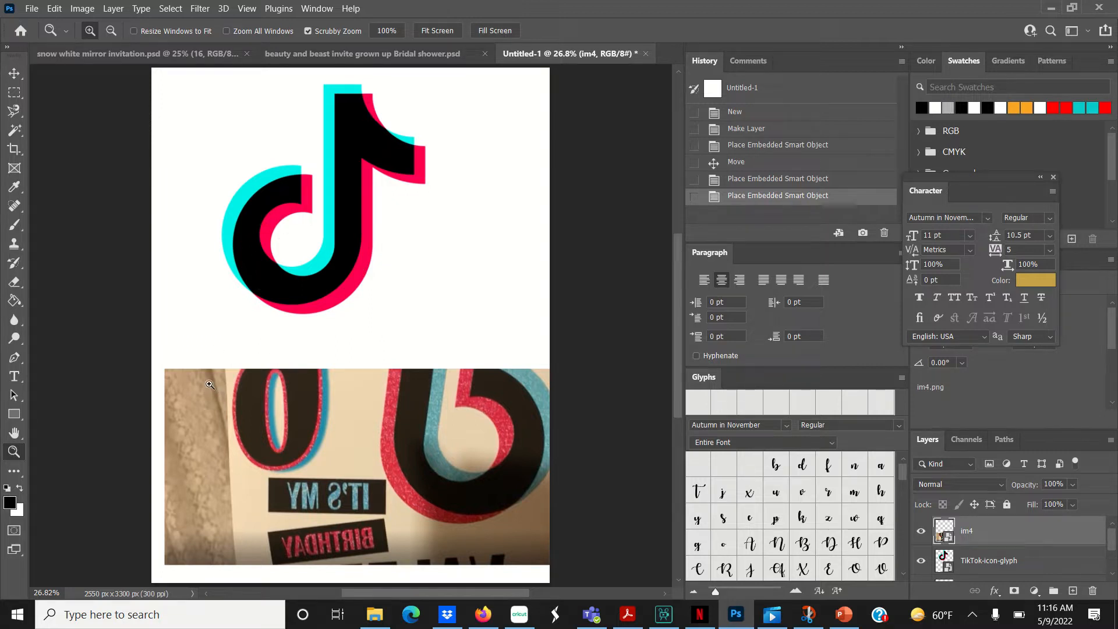
Step: Switch to File Explorer, move its window clear of the design, and search the Documents folder for "glitter"
left_click(375, 615)
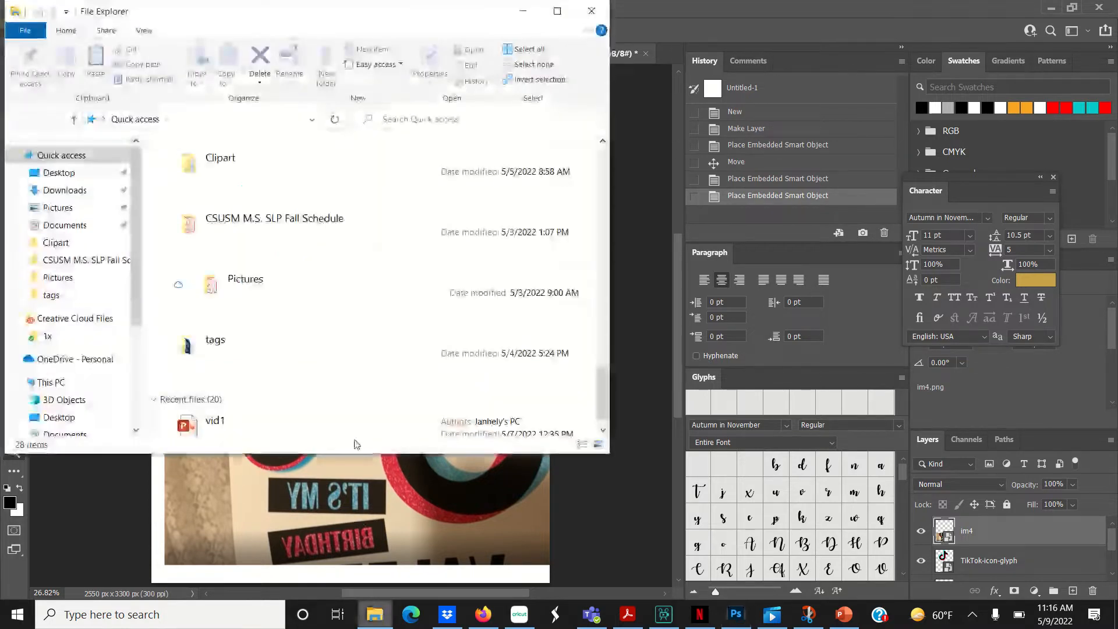
left_click_drag(291, 19, 920, 126)
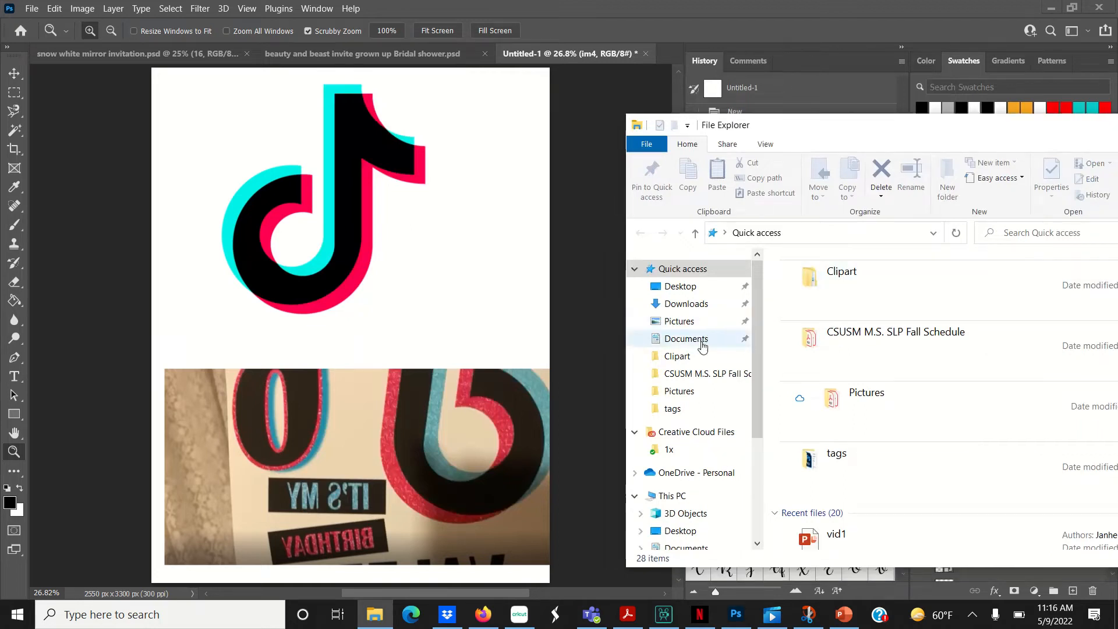
left_click(703, 340)
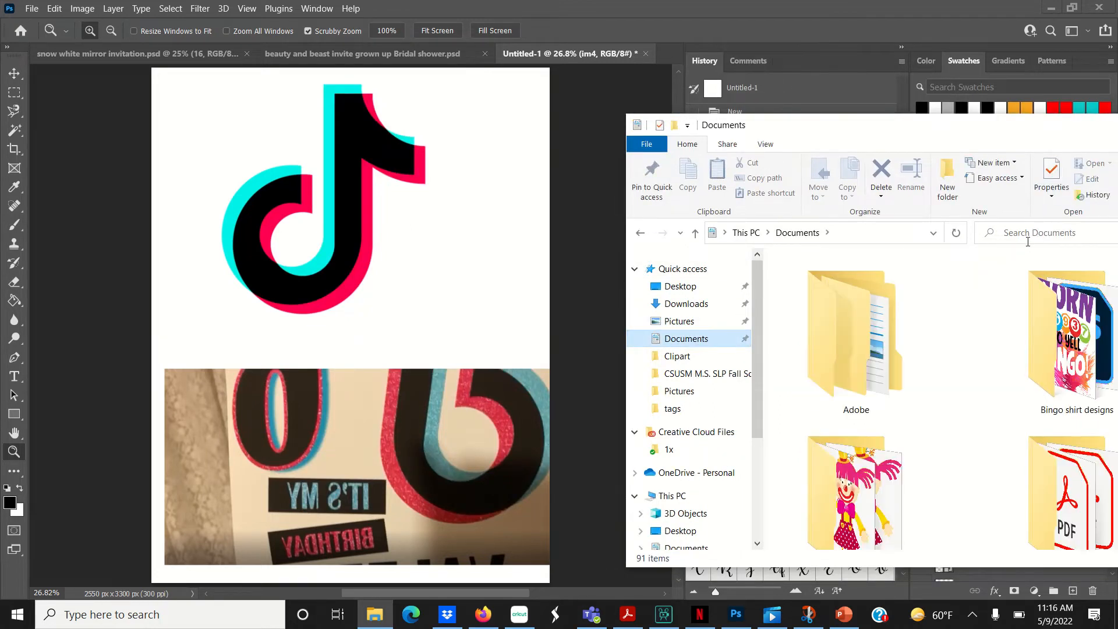
left_click(1026, 234)
type("glitter")
key("Return")
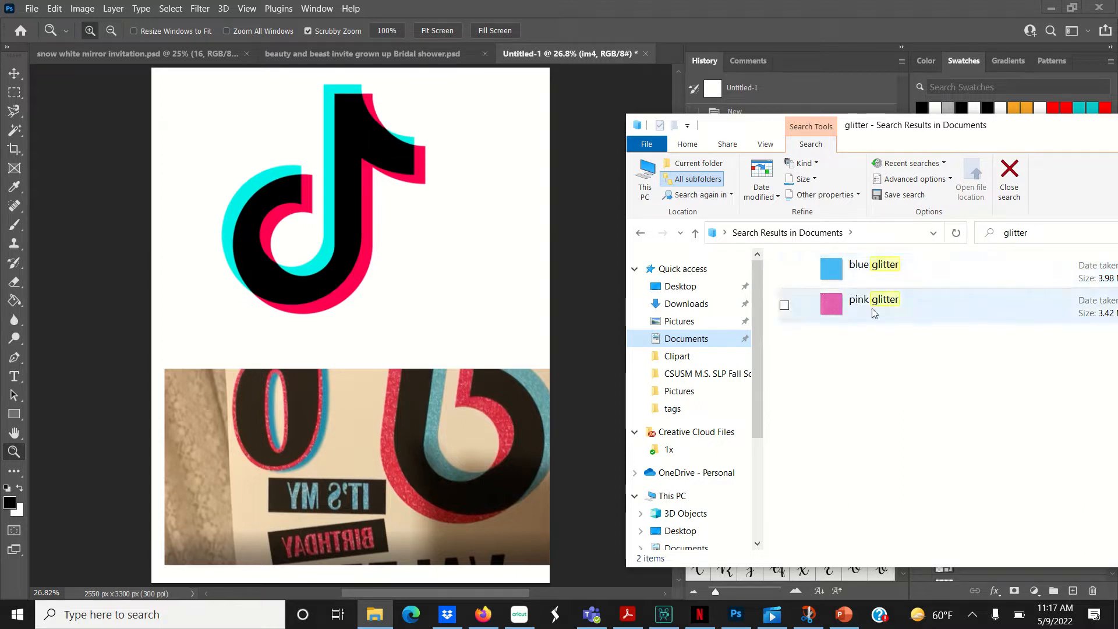
Step: Place the pink glitter image in the Photoshop document, scale it to about 39%, and position it over the TikTok logo
left_click(919, 307)
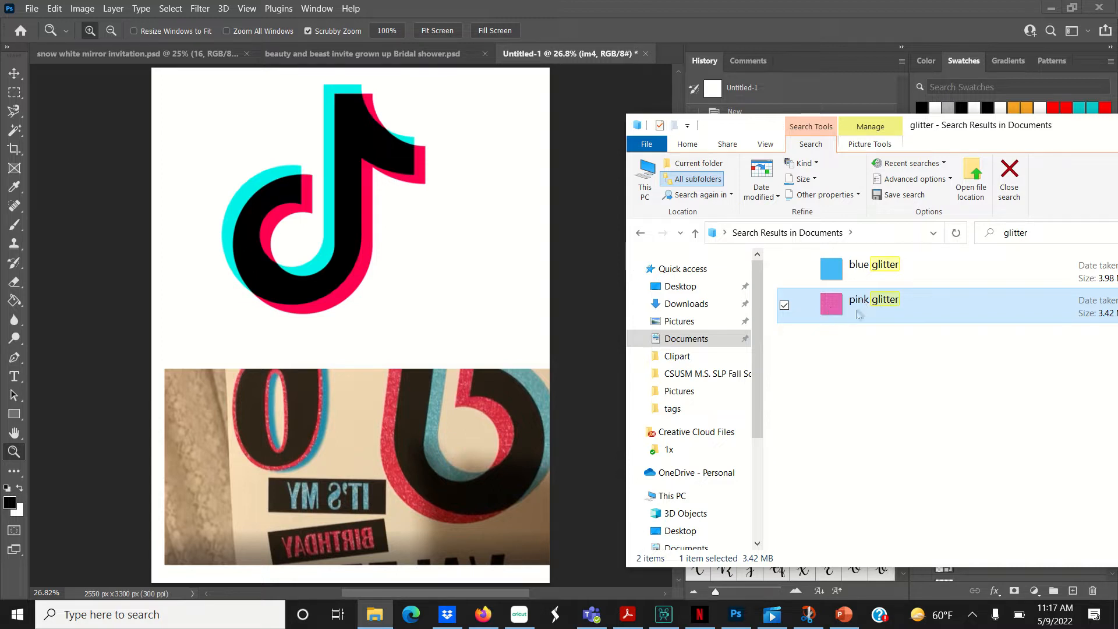
left_click_drag(863, 316, 349, 302)
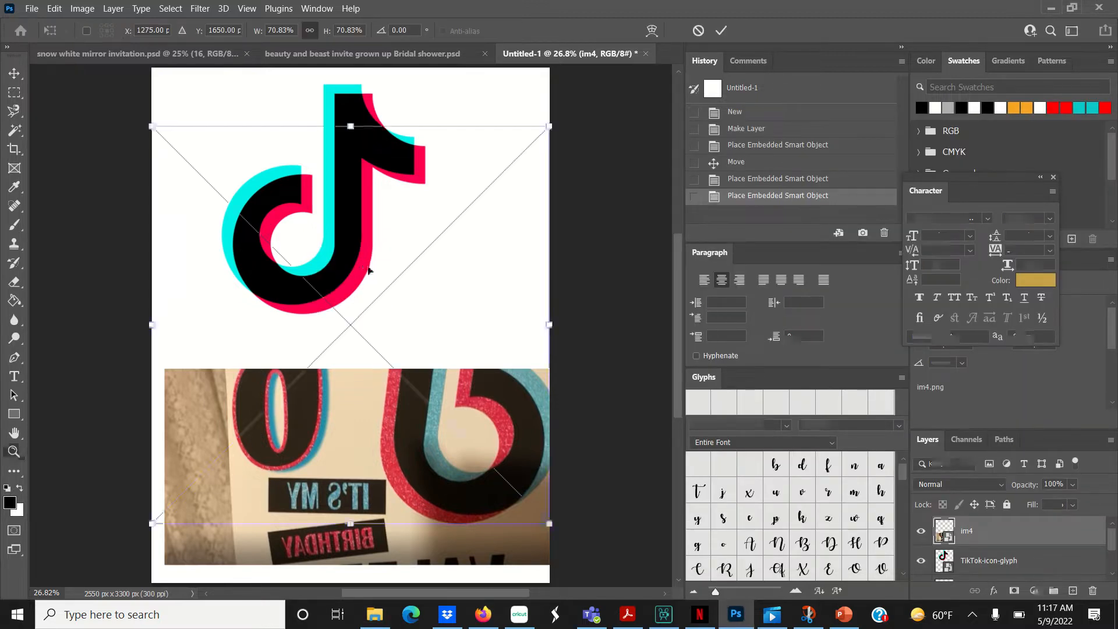
left_click_drag(549, 126, 371, 304)
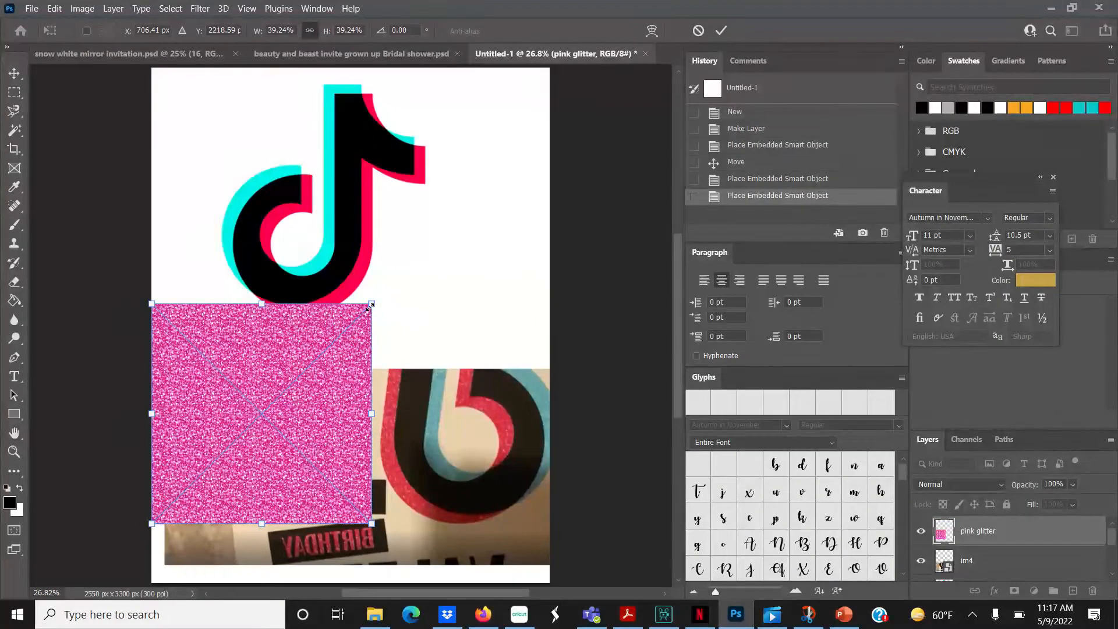
left_click_drag(304, 389, 367, 181)
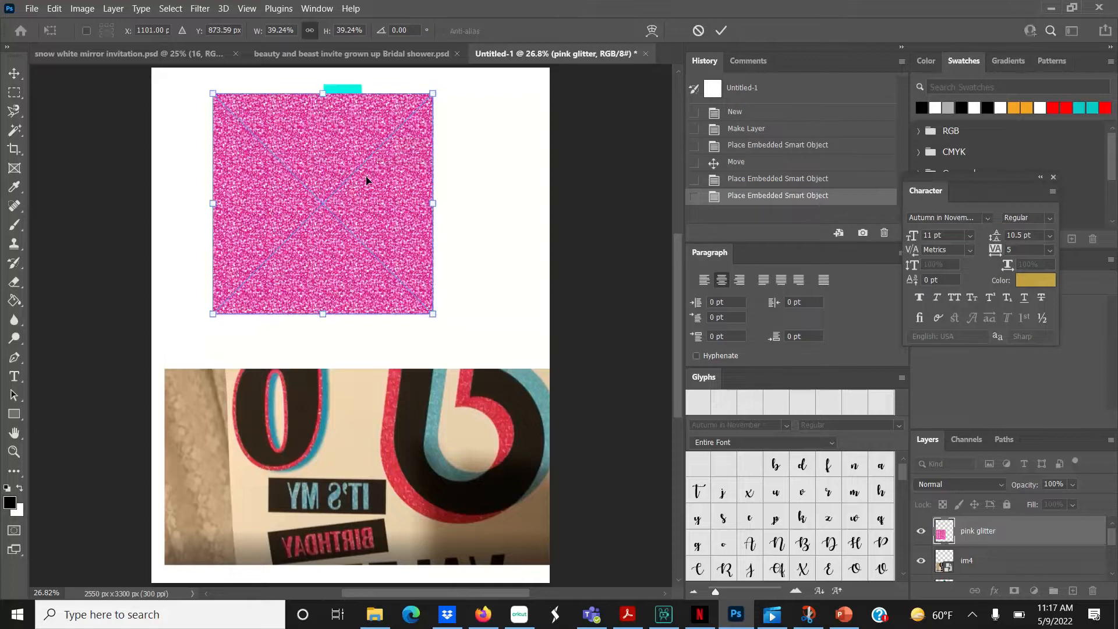
key("z")
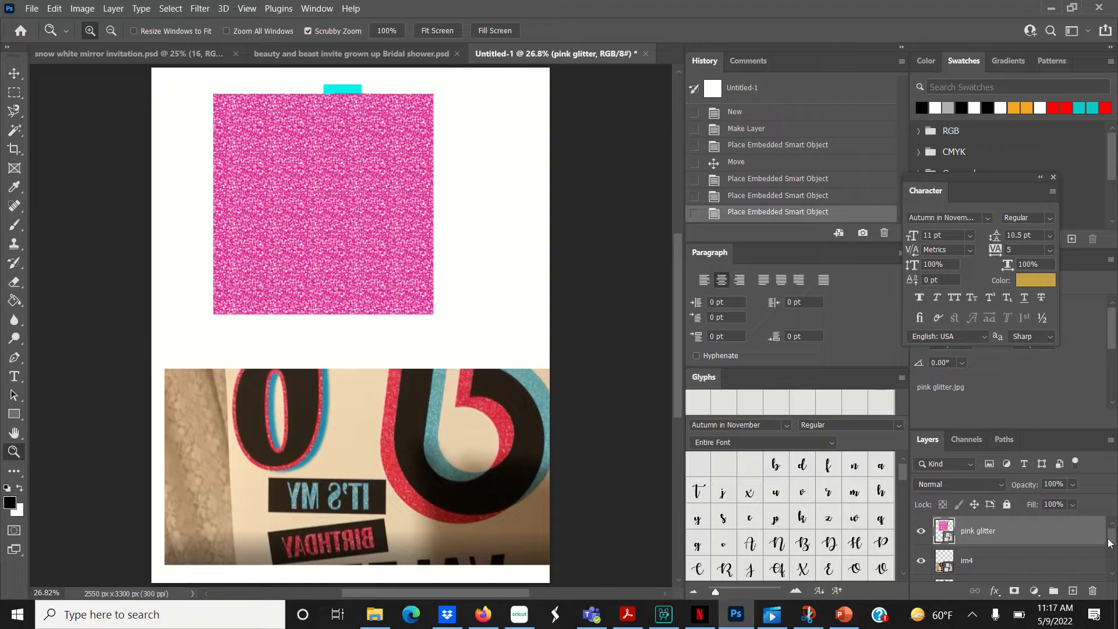
Step: Move the TikTok-icon-glyph layer above the pink glitter layer and rasterize it
mouse_move(1110, 543)
left_mouse_down()
mouse_move(1106, 569)
mouse_move(1113, 540)
mouse_move(1112, 555)
left_mouse_up()
left_click_drag(1044, 555, 1024, 531)
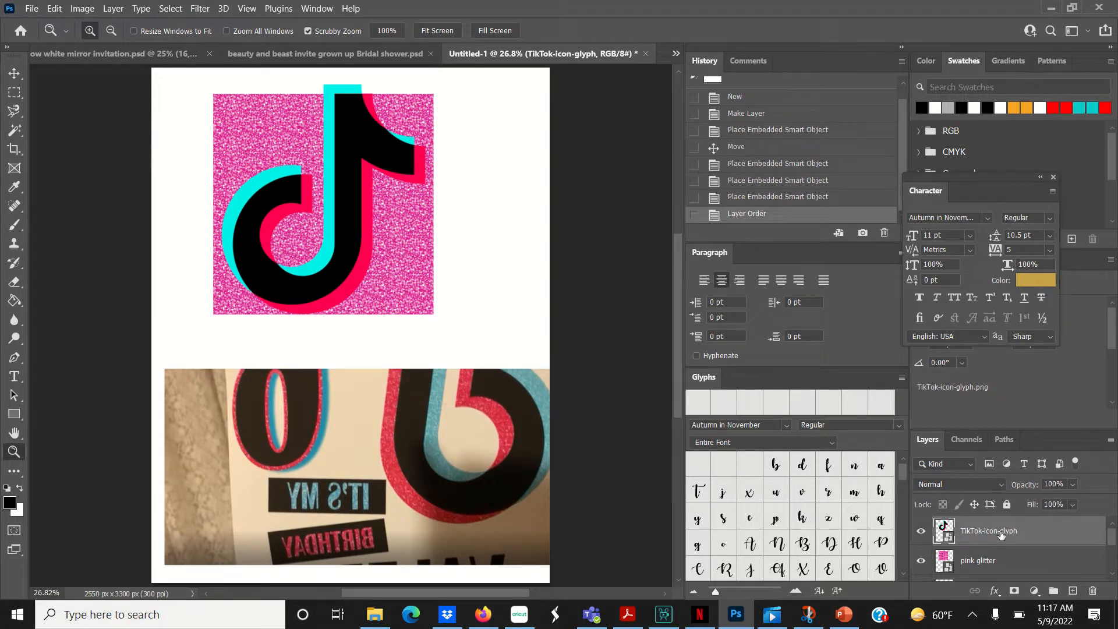
right_click(1031, 529)
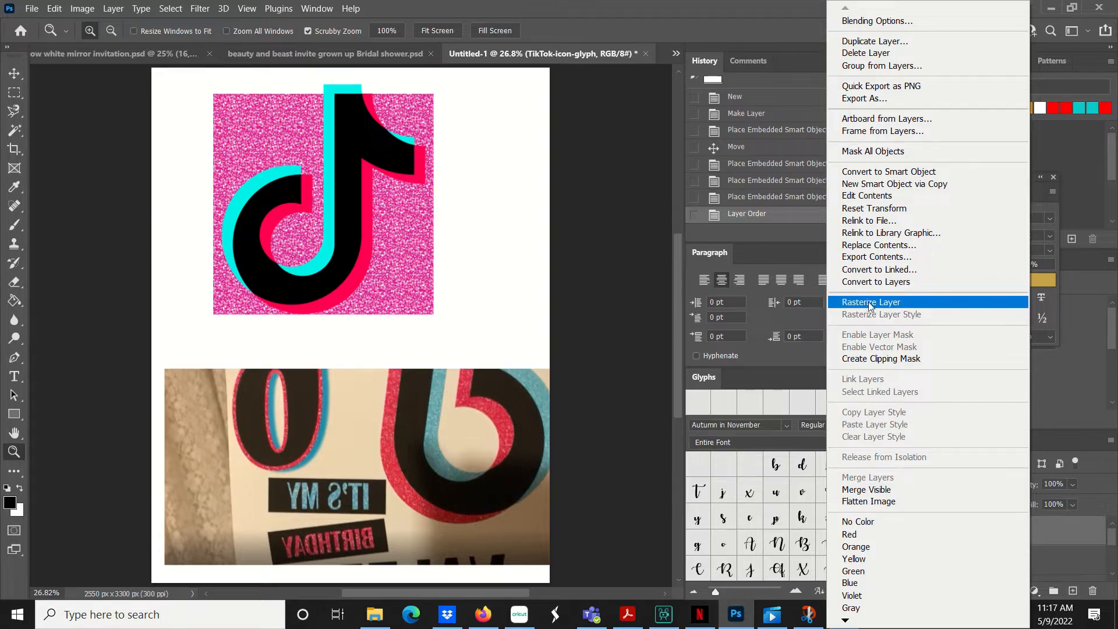
left_click(889, 304)
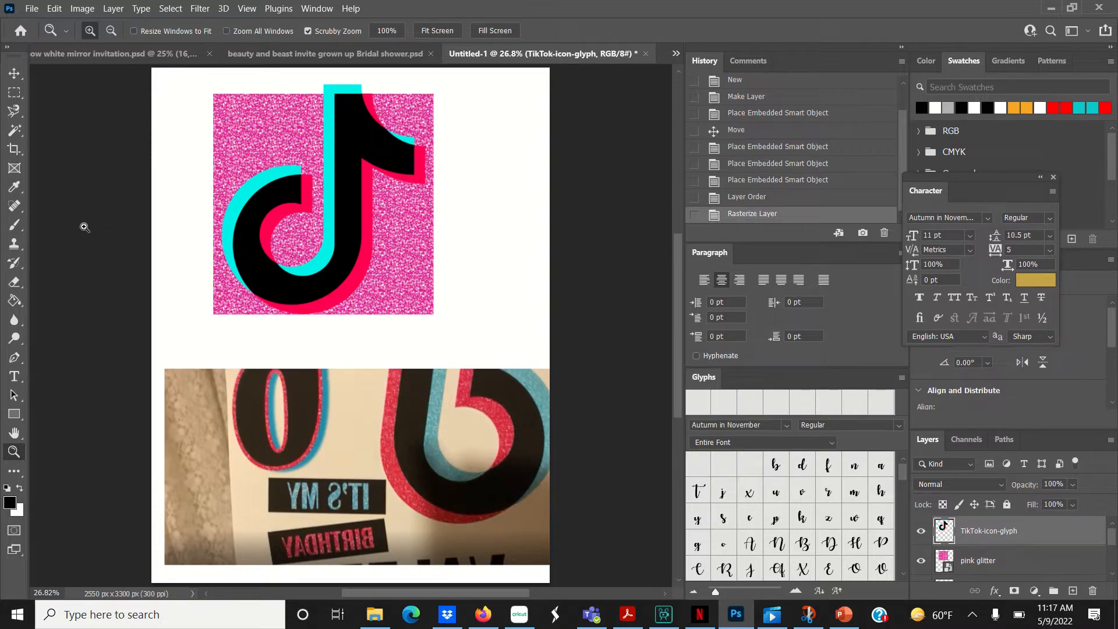
Step: Select all three red areas of the TikTok logo with the Magic Wand at tolerance 50
left_click(10, 135)
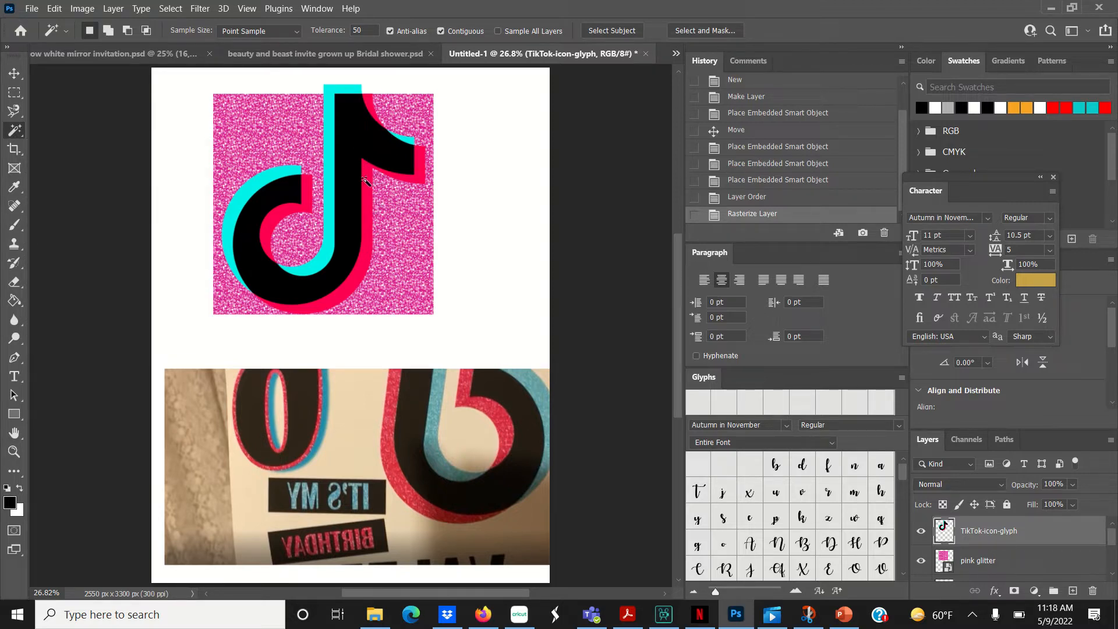
left_click(420, 154)
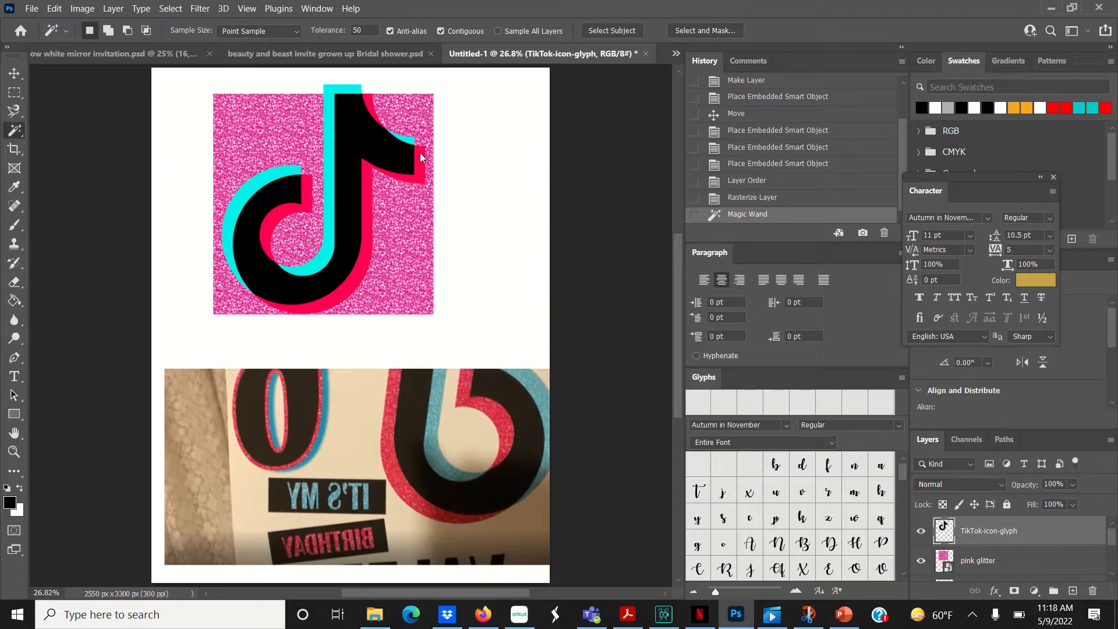
key("shift")
key("shift")
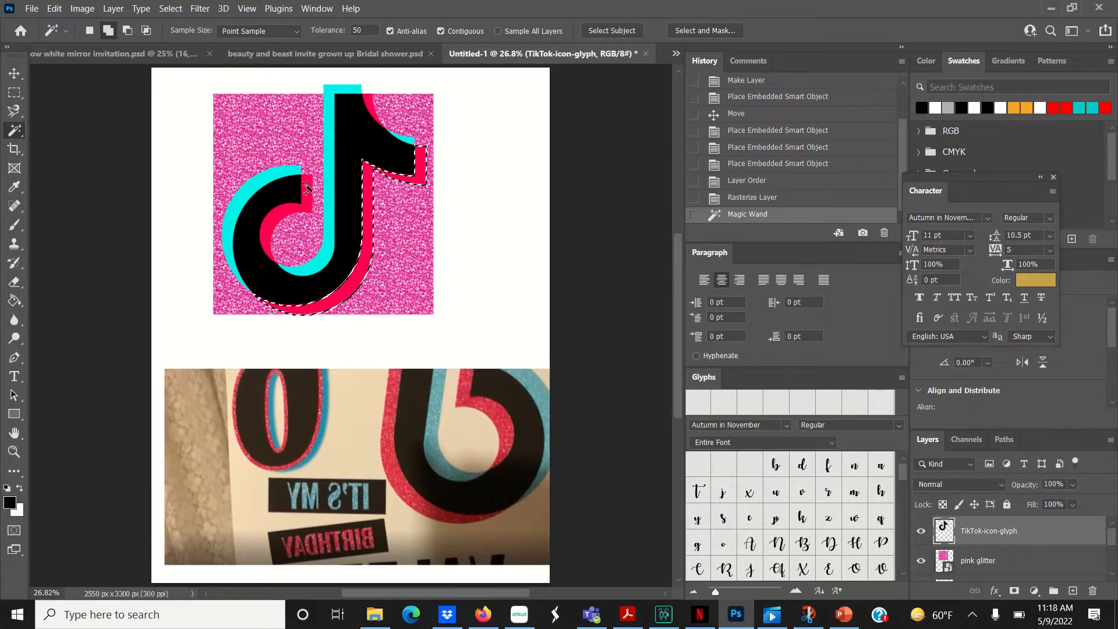
left_click(305, 188, "shift")
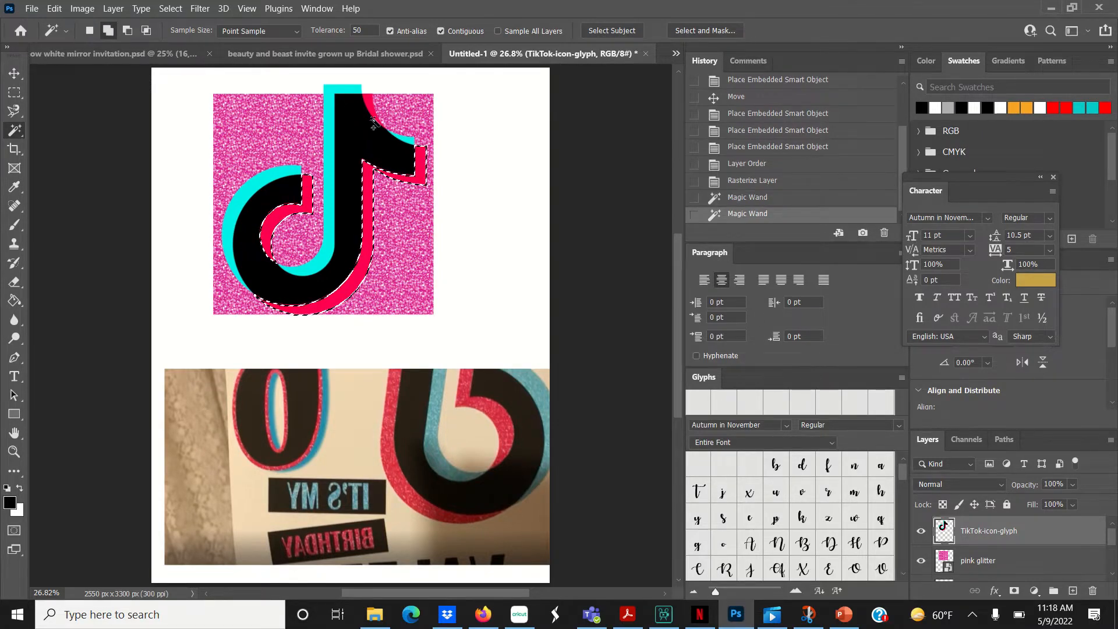
left_click(372, 108, "shift")
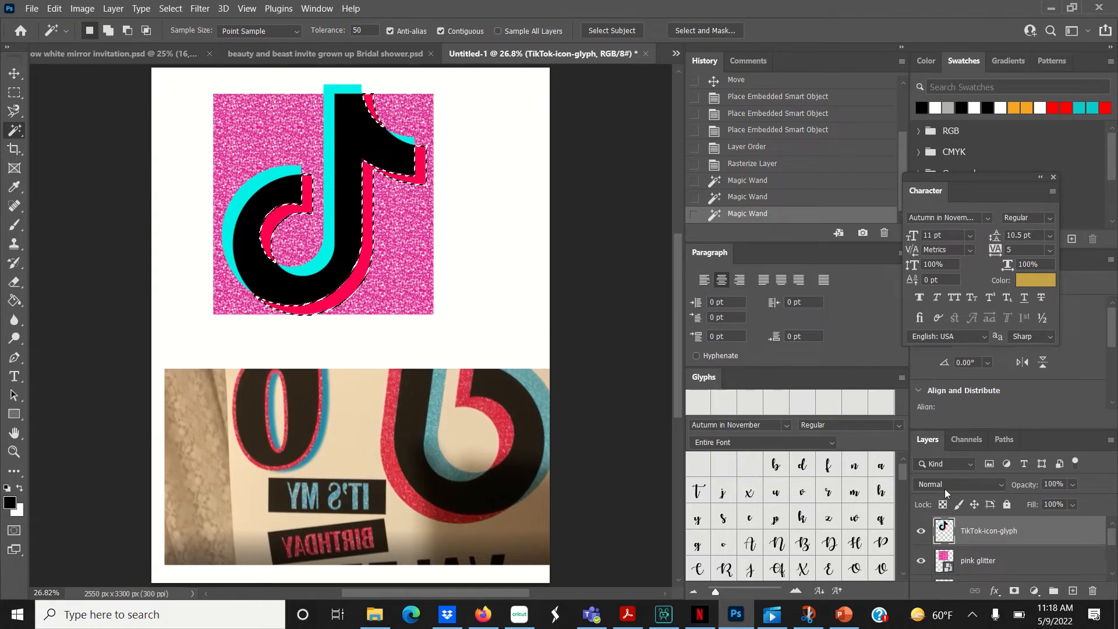
Step: Rasterize the pink glitter layer and move it above the TikTok-icon-glyph layer, keeping the selection active
left_click(991, 566)
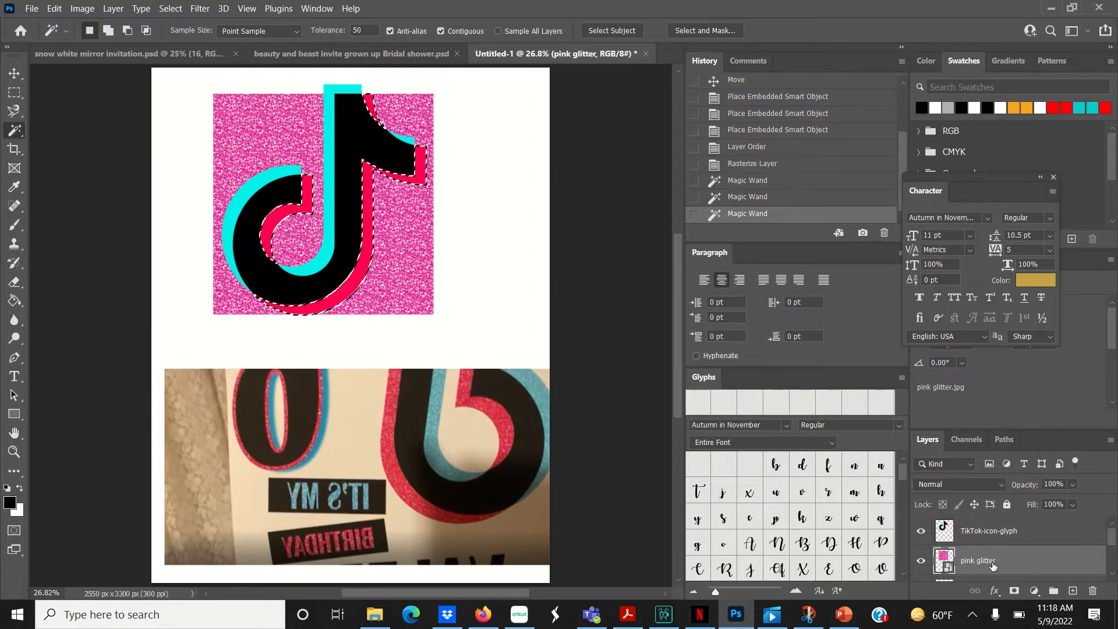
right_click(1035, 560)
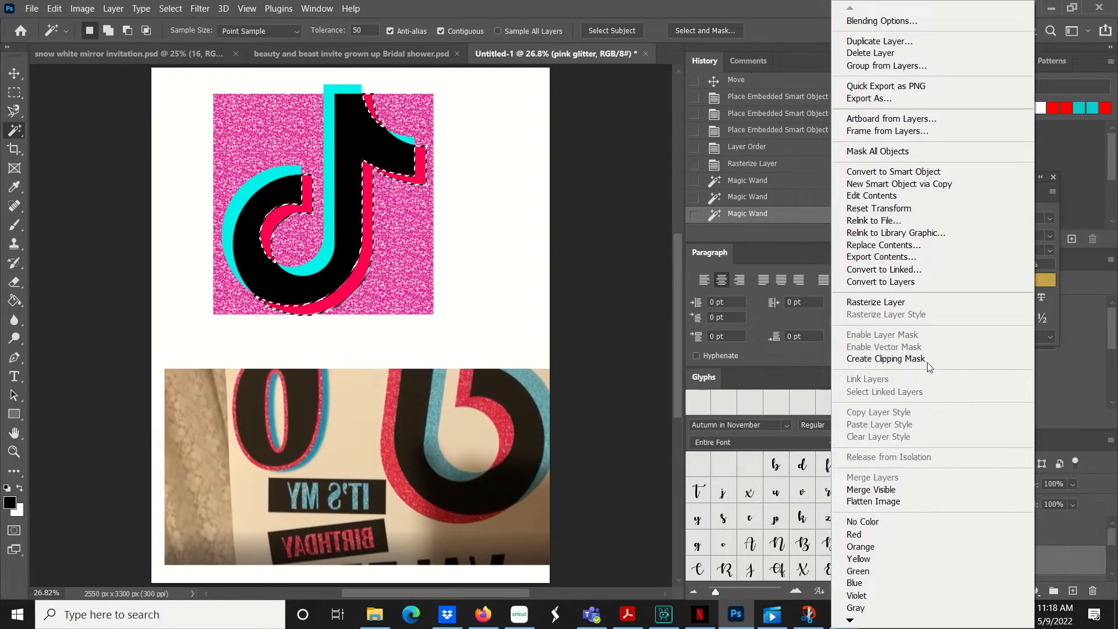
left_click(922, 301)
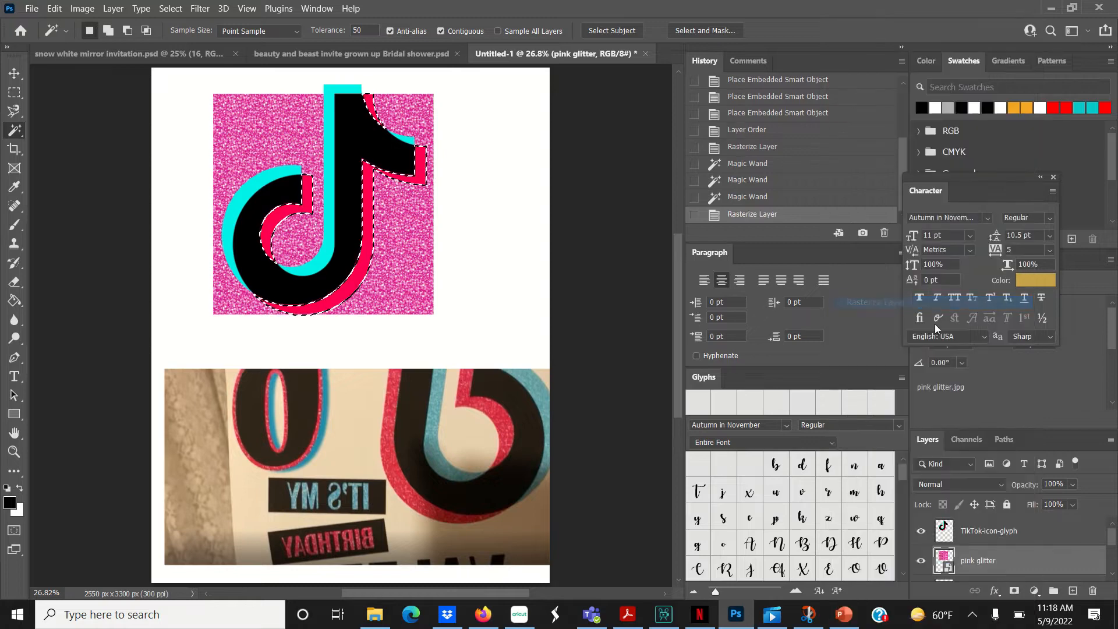
left_click_drag(988, 562, 993, 528)
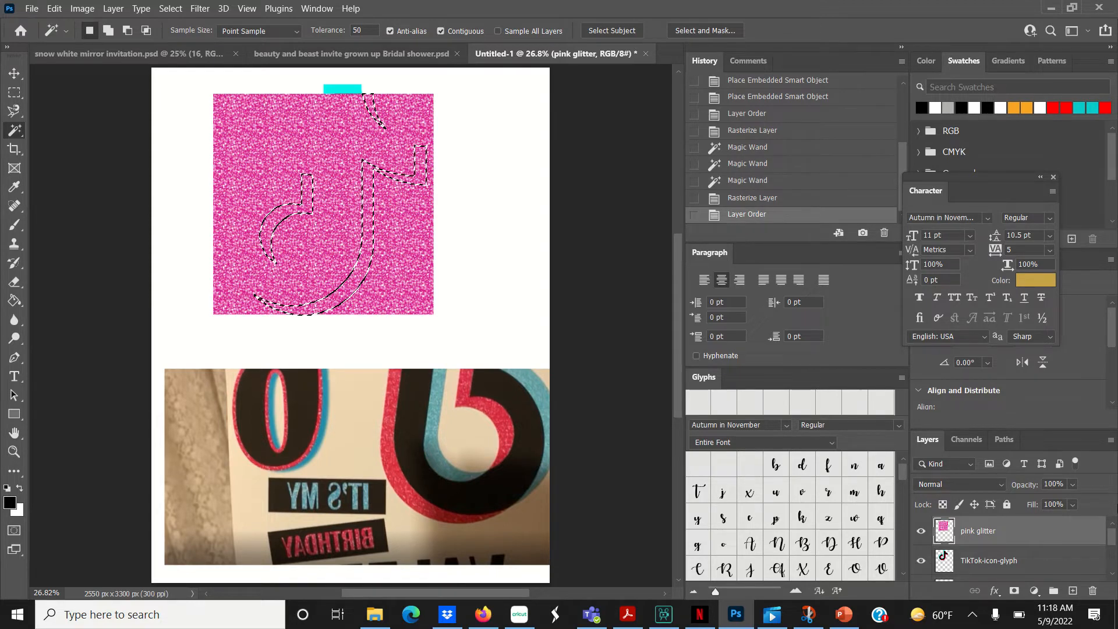
Step: Invert the selection, delete the pink glitter outside the logo's red areas, and deselect
key("ctrl+shift+i")
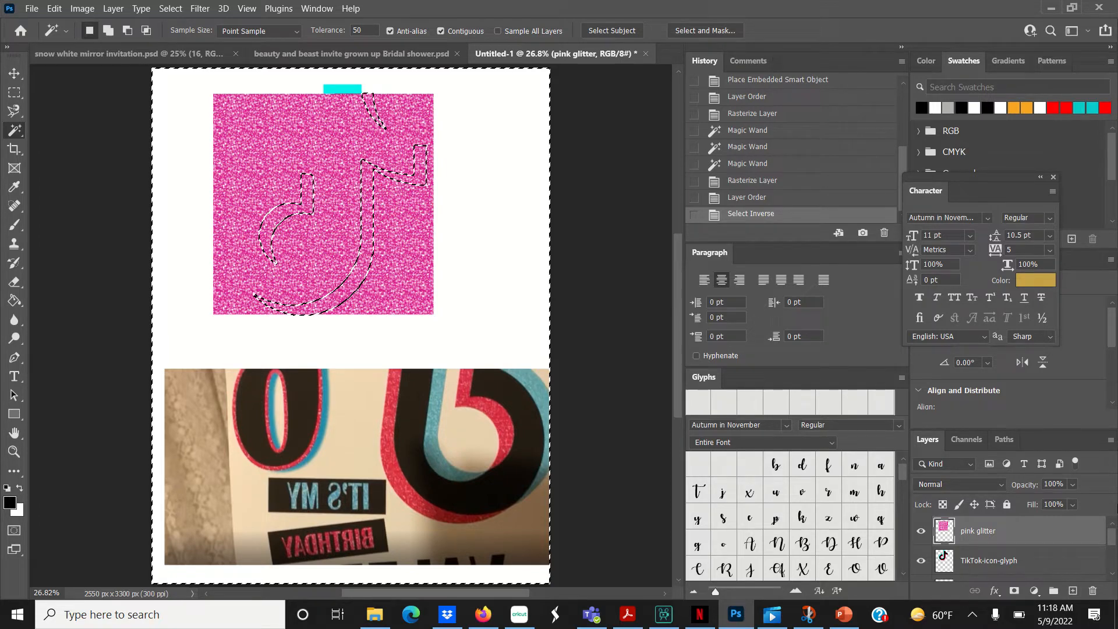
key("Delete")
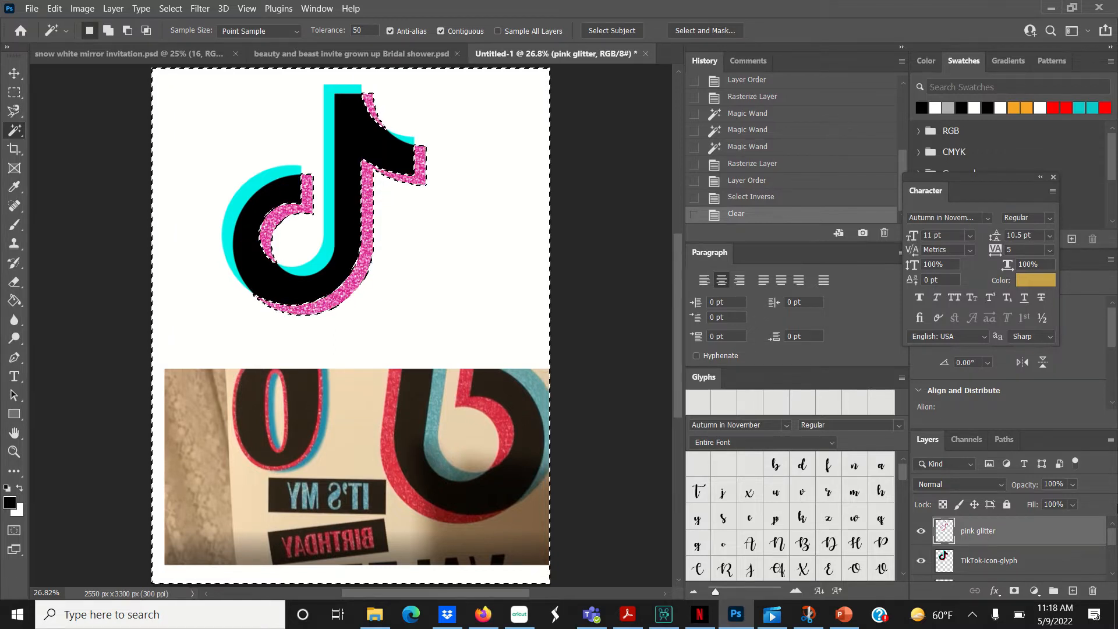
key("ctrl+d")
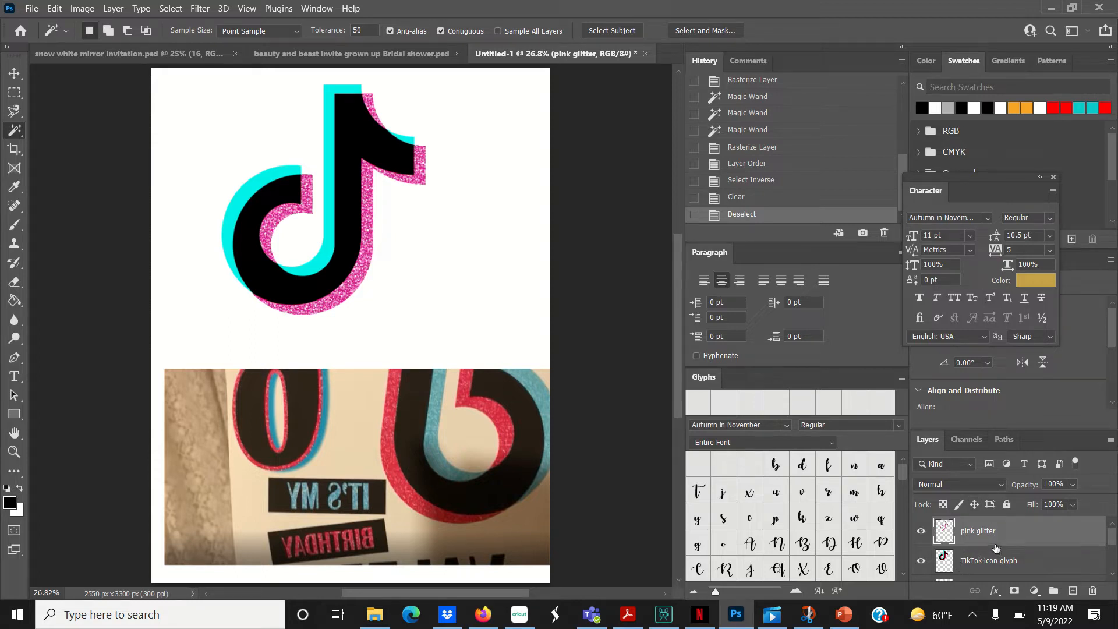
Step: Merge the pink glitter layer down into the TikTok logo layer and check the result by toggling its visibility
right_click(1029, 534)
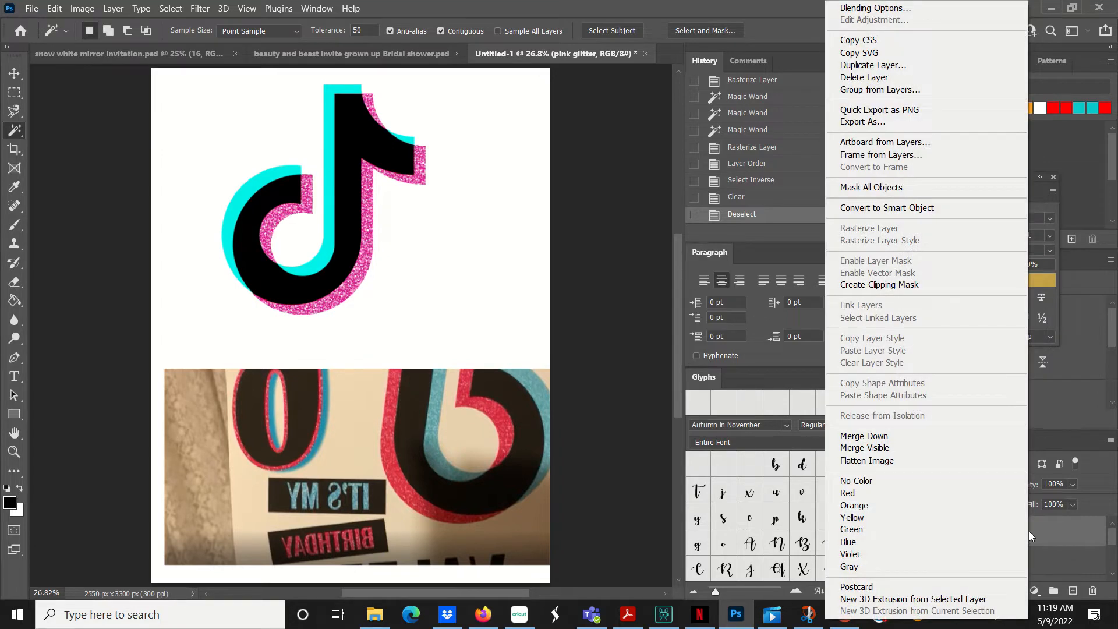
left_click(913, 437)
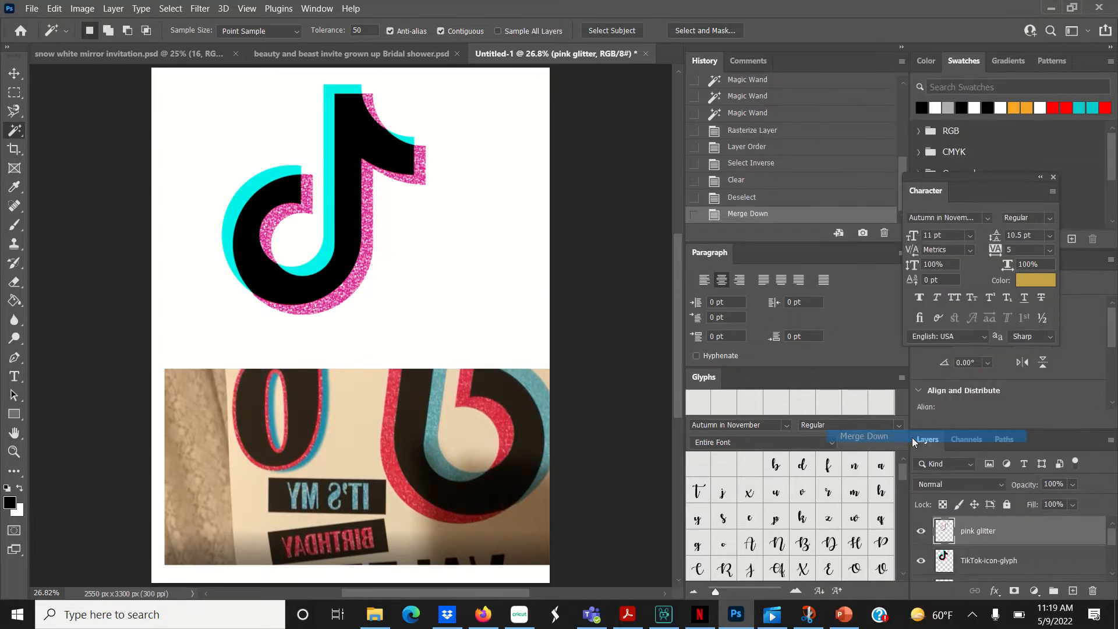
left_click(921, 532)
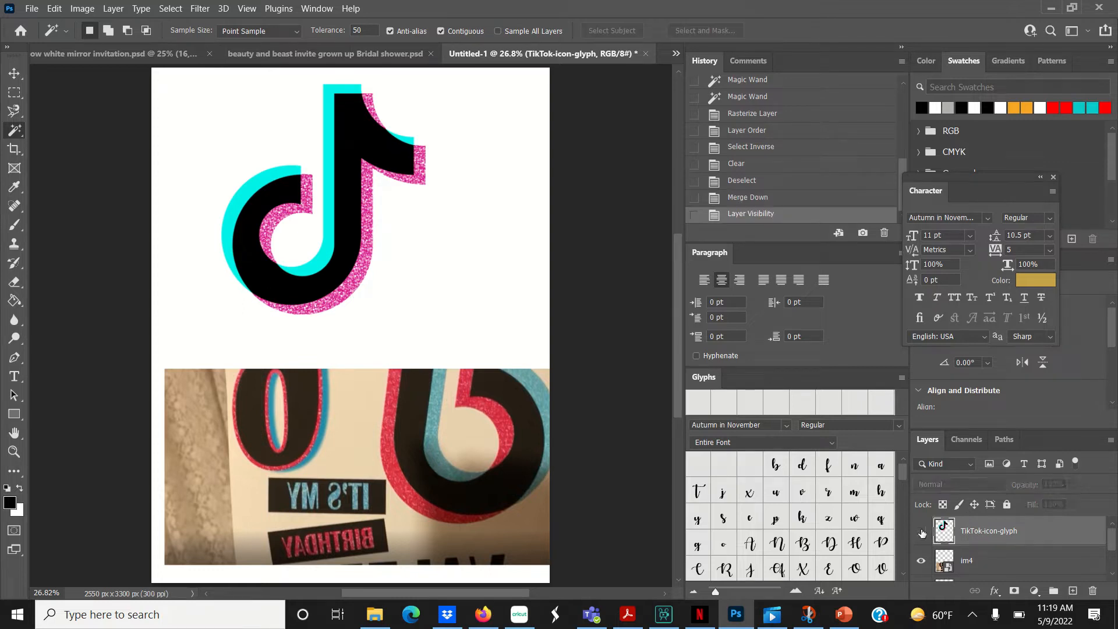
left_click(922, 532)
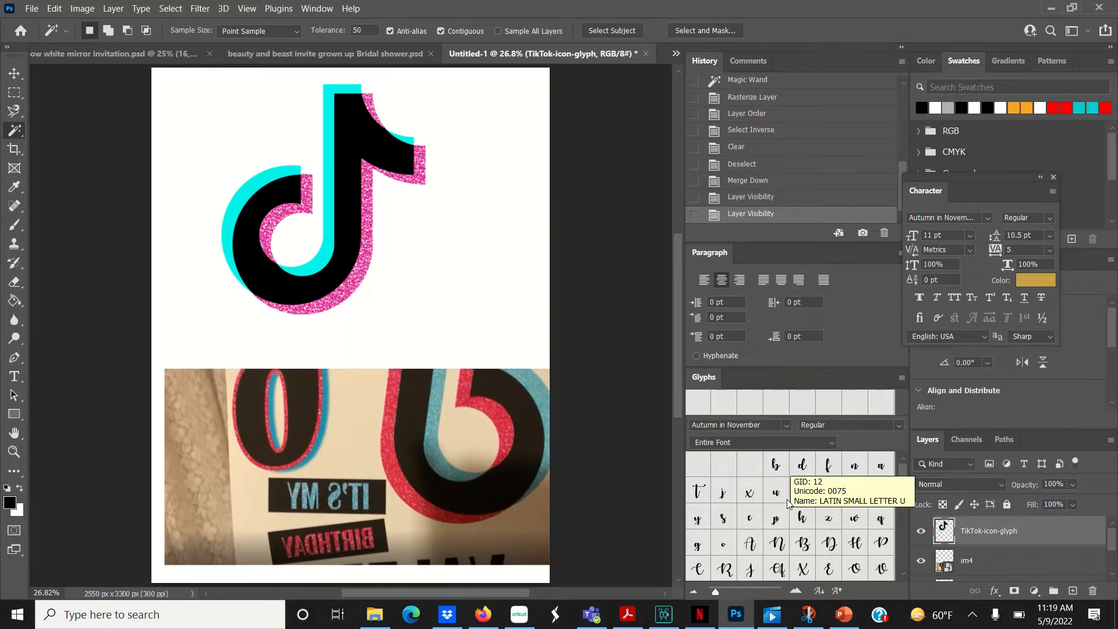
Step: Place the blue glitter image from File Explorer in the document, scaled and positioned to cover the whole TikTok logo
left_click(373, 616)
left_click_drag(878, 270, 371, 220)
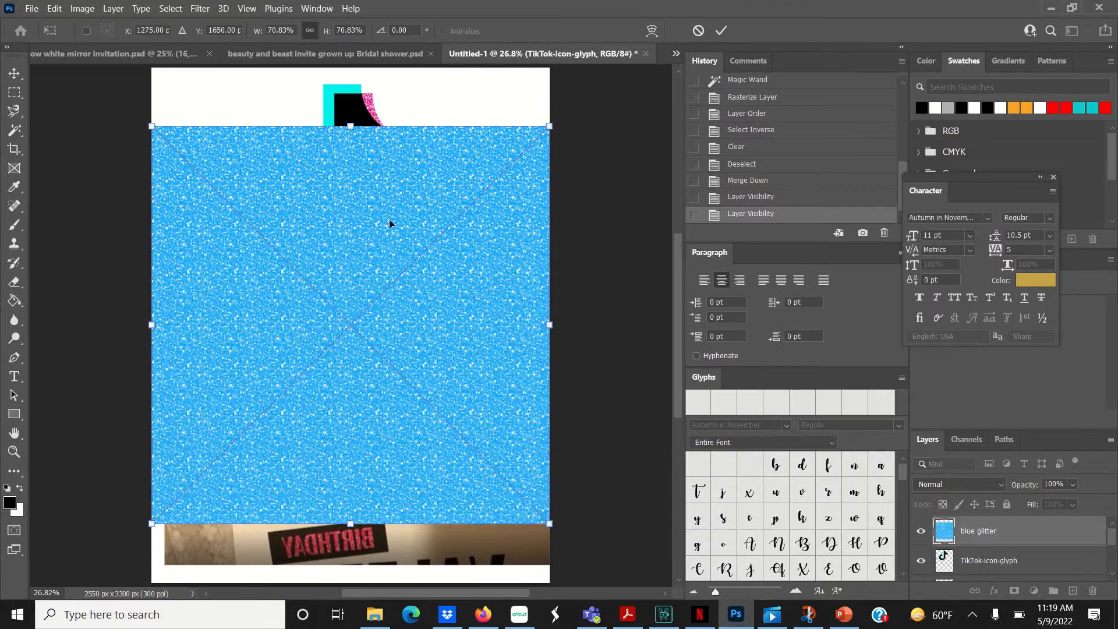
left_click_drag(549, 124, 403, 281)
left_click_drag(324, 358, 370, 169)
left_click_drag(401, 134, 462, 98)
key("Return")
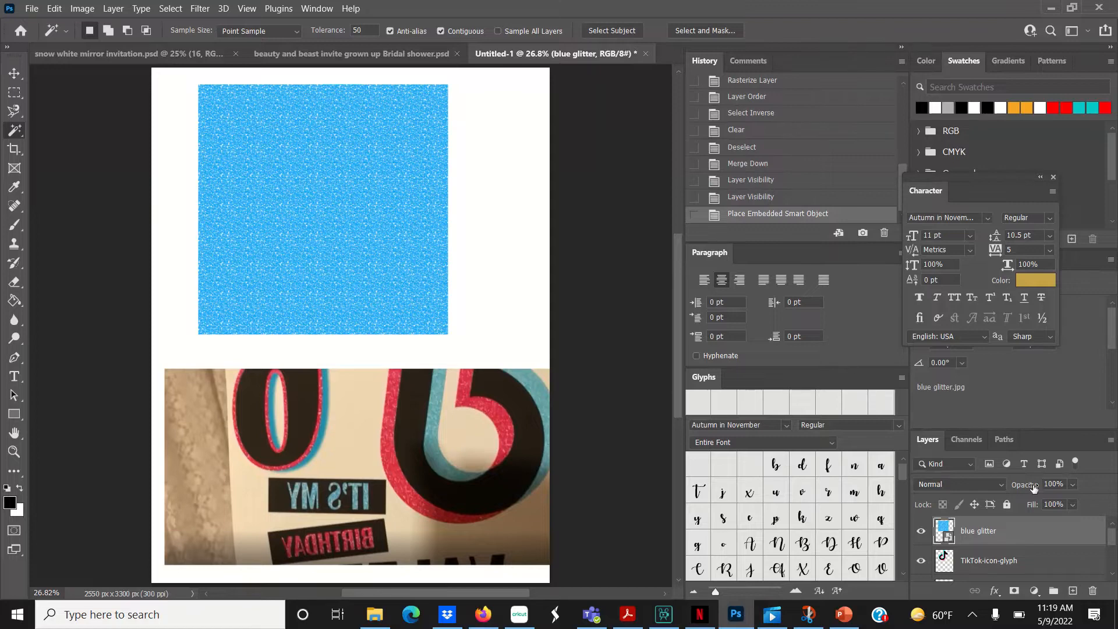
Step: Rasterize the blue glitter layer and move the TikTok-icon-glyph layer above it
right_click(1043, 534)
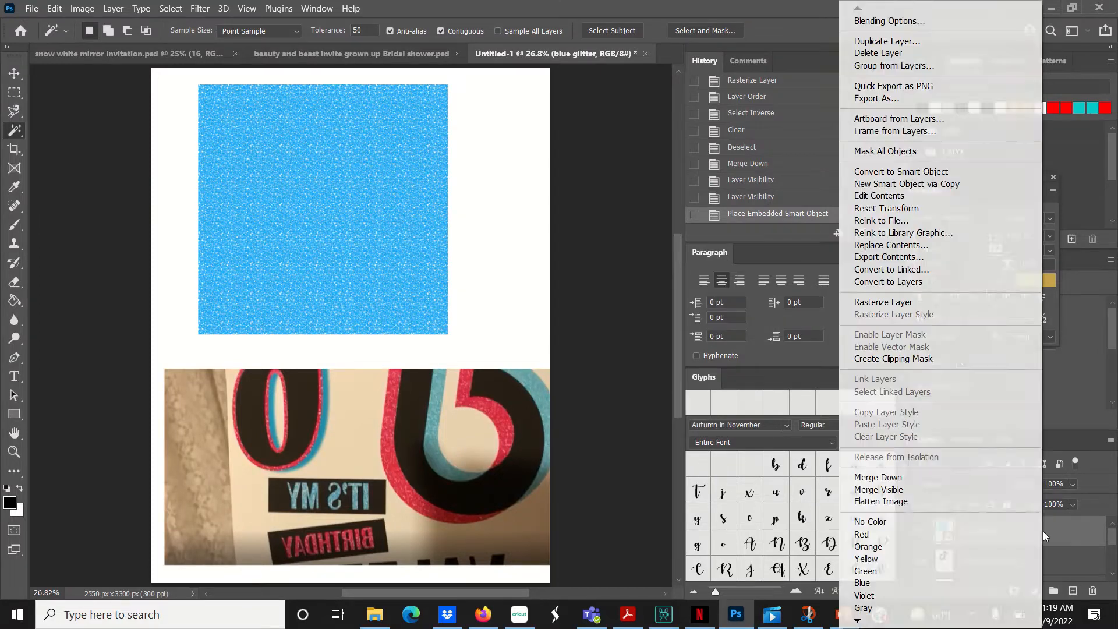
left_click(917, 301)
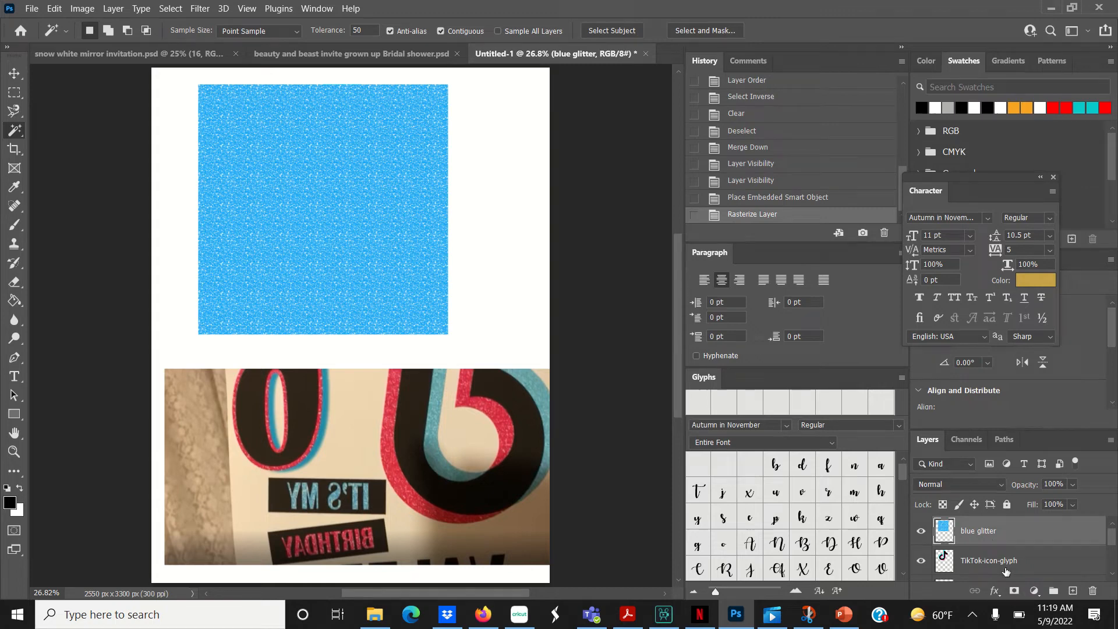
left_click_drag(1006, 571, 993, 532)
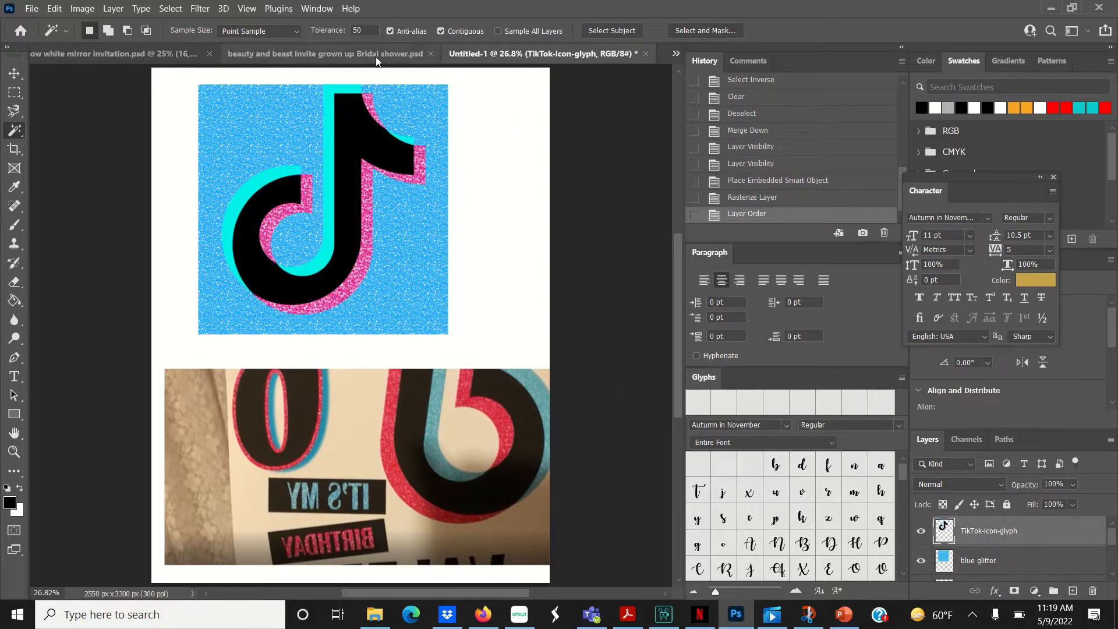
Step: Select all three cyan areas of the TikTok logo with the Magic Wand and move the blue glitter layer above the logo layer
left_click(350, 87)
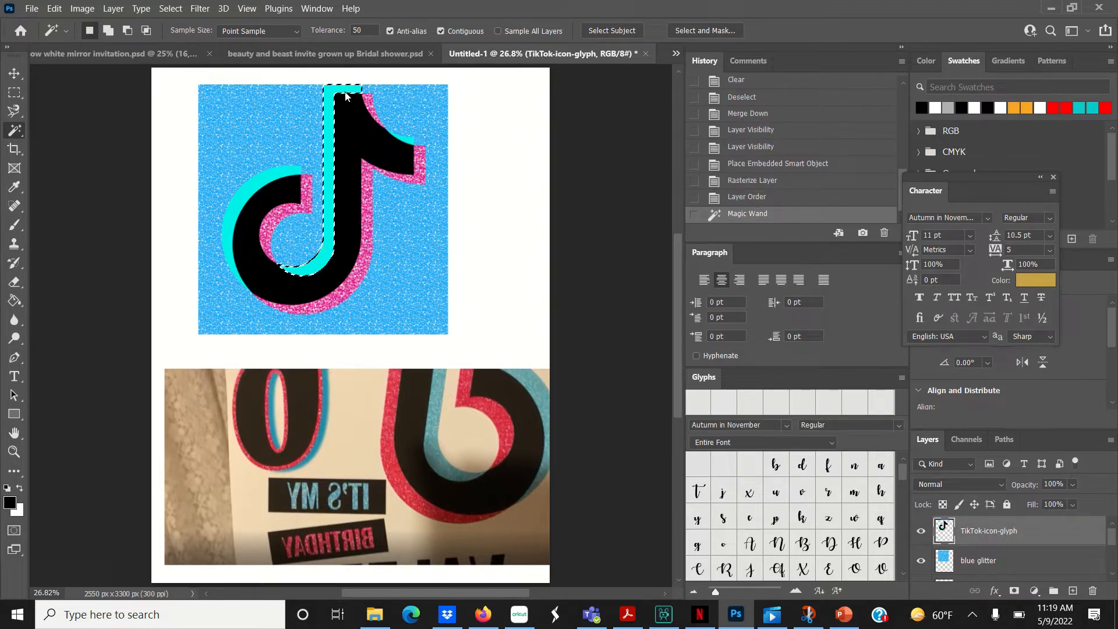
key("shift")
left_click(260, 182, "shift")
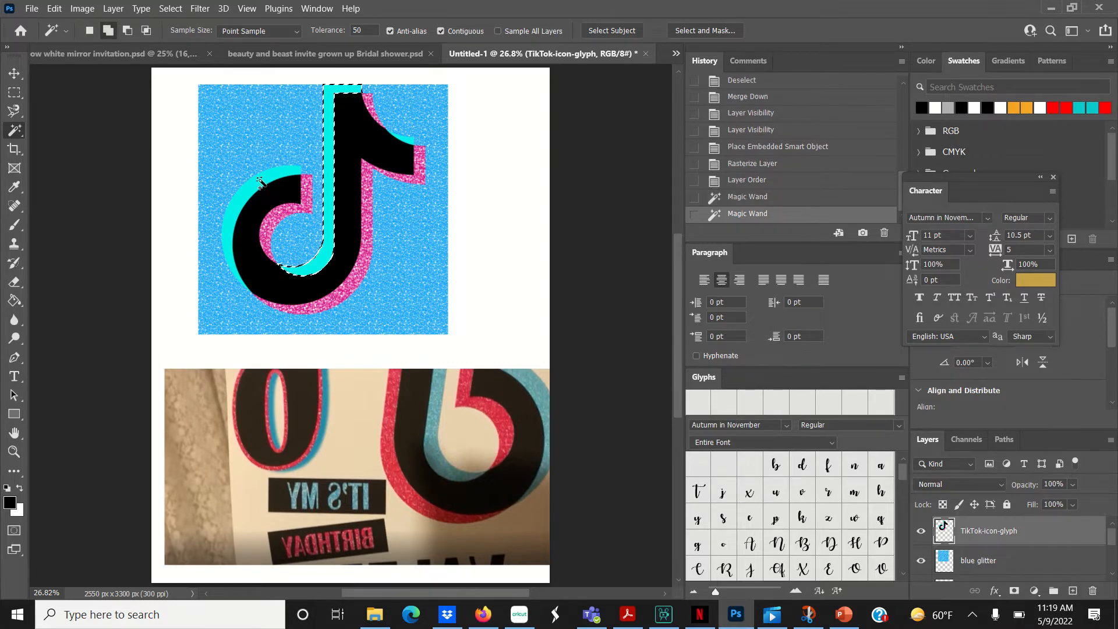
left_click(410, 142, "shift")
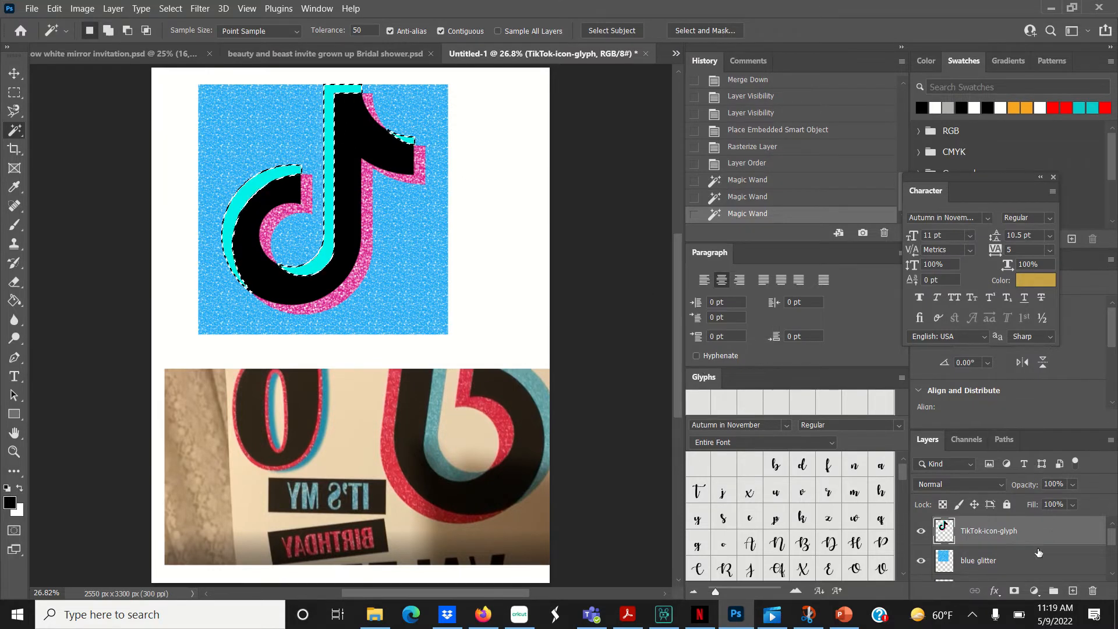
left_click_drag(1018, 571, 1013, 533)
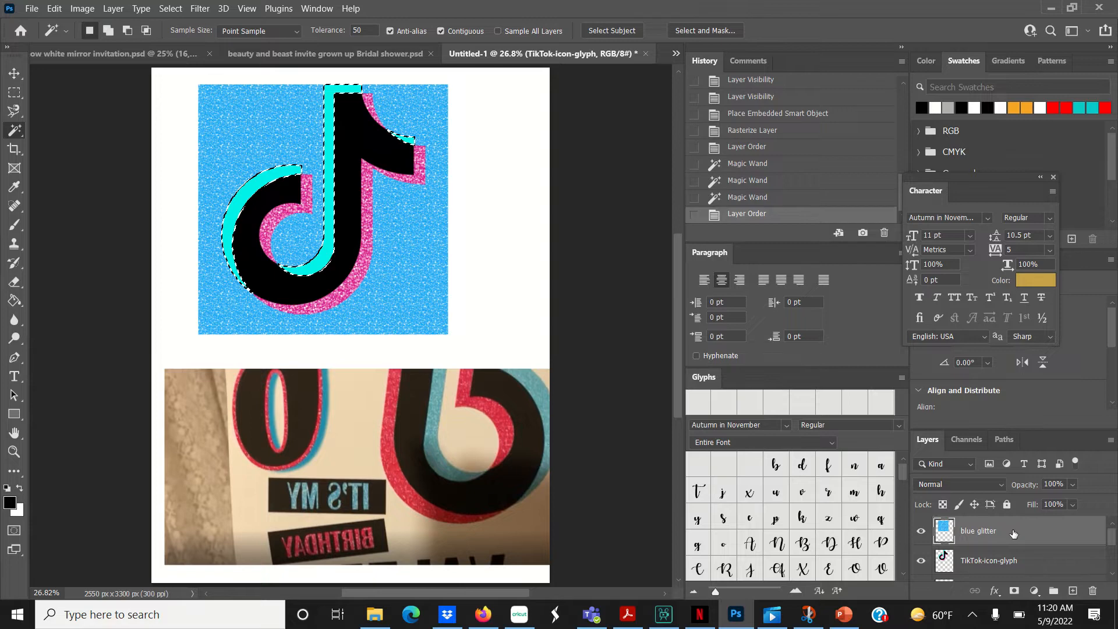
Step: Try clipping the blue glitter layer to the TikTok-icon-glyph layer, and undo the clipping mask
right_click(1008, 533)
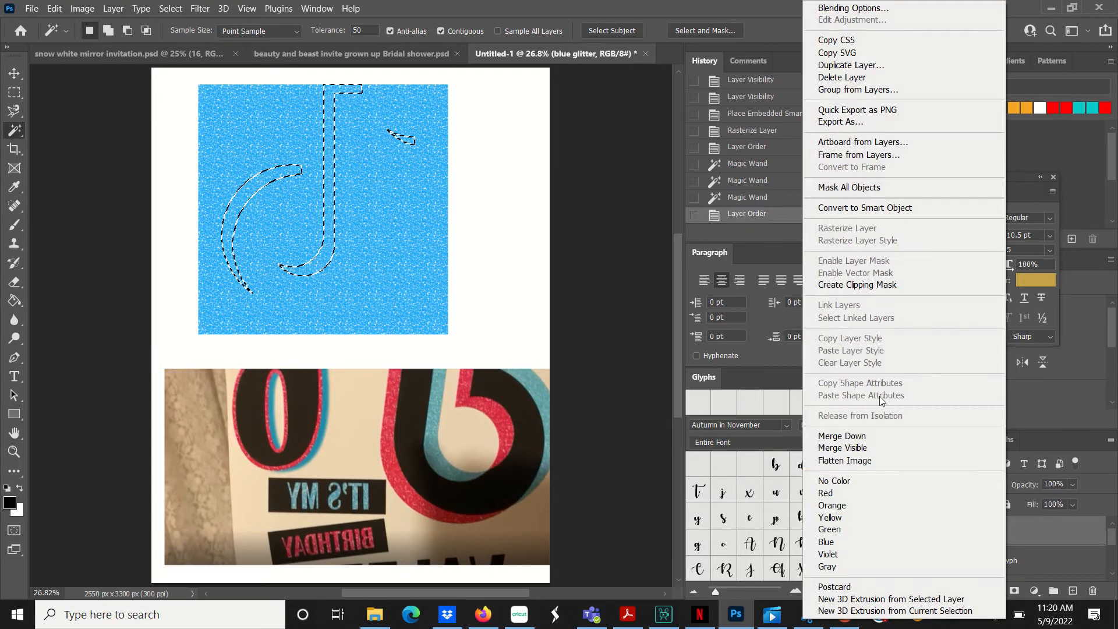
left_click(876, 283)
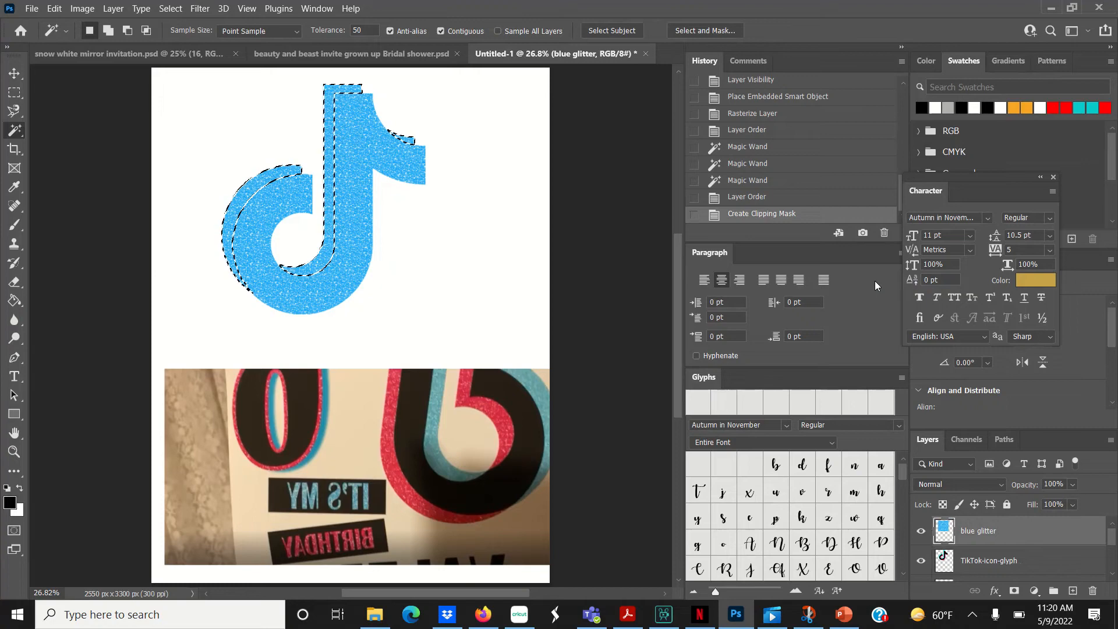
key("ctrl+z")
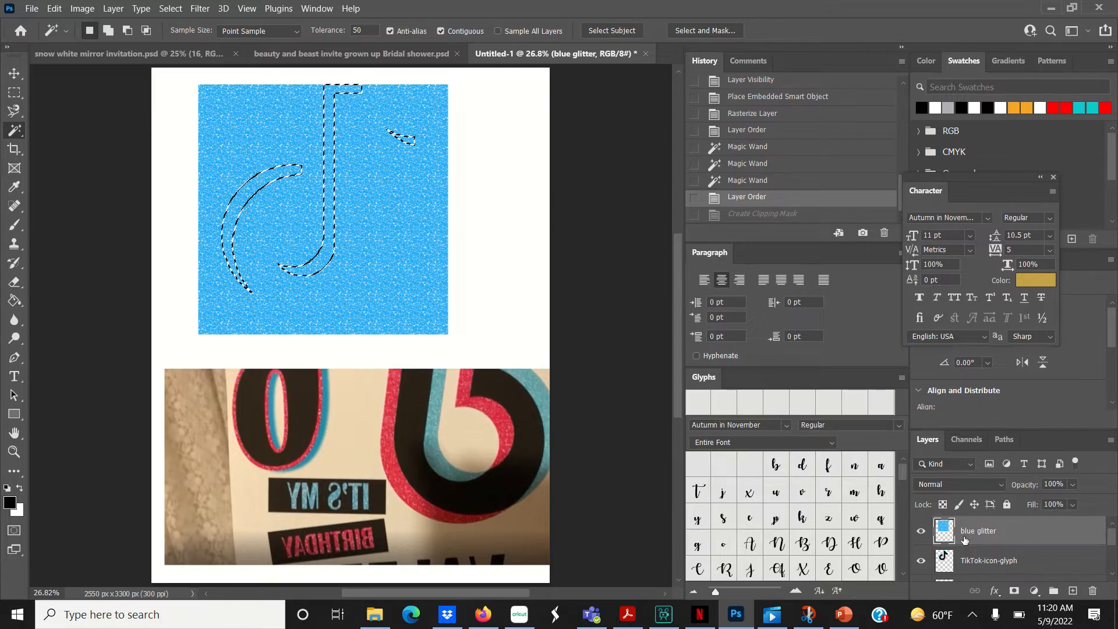
Step: Delete the blue glitter outside the selected logo areas, deselect, and merge the glitter layer down into the TikTok-icon-glyph layer
key("ctrl+shift+i")
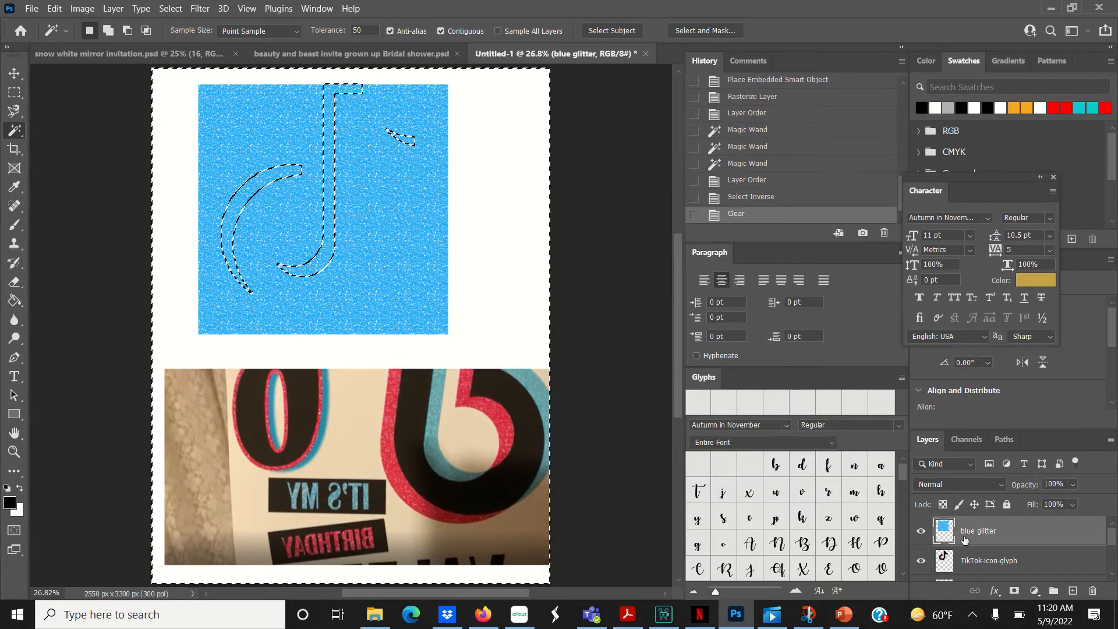
key("Delete")
key("ctrl+d")
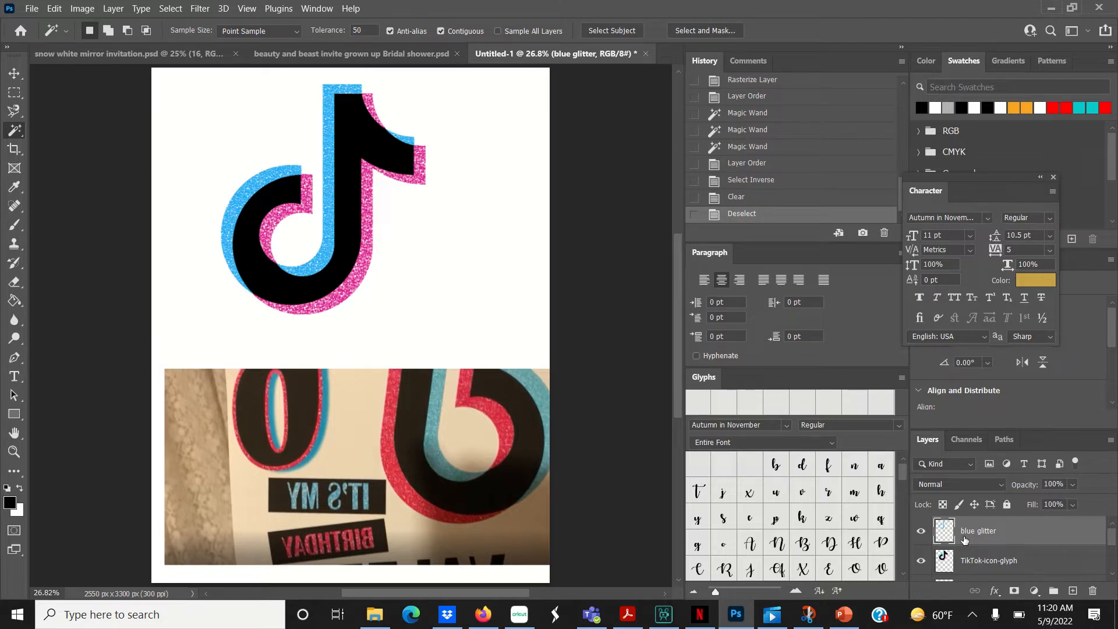
right_click(1017, 527)
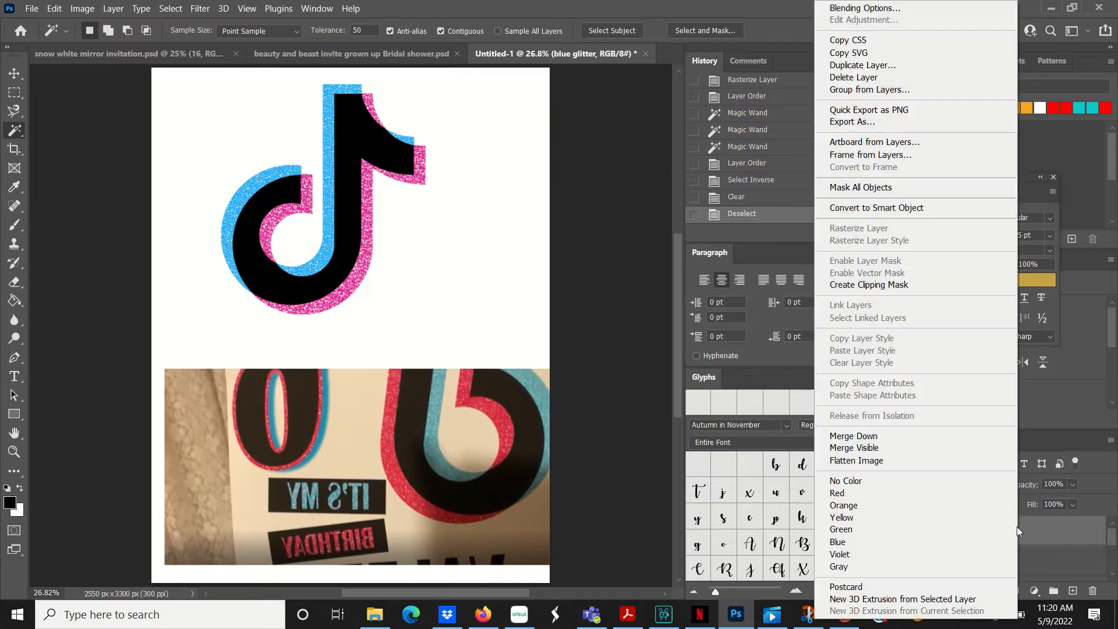
left_click(880, 438)
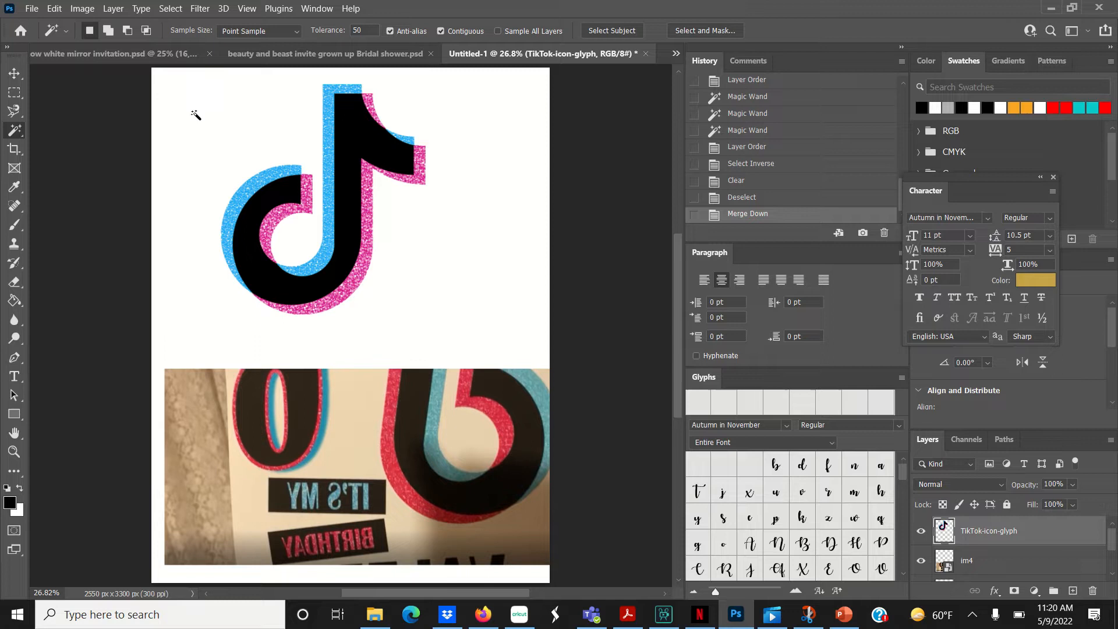
Step: Delete the im4 reference photo layer and reposition the TikTok logo near the page's upper-left corner
left_click(14, 73)
key("w")
left_click(14, 73)
left_click_drag(369, 130, 467, 139)
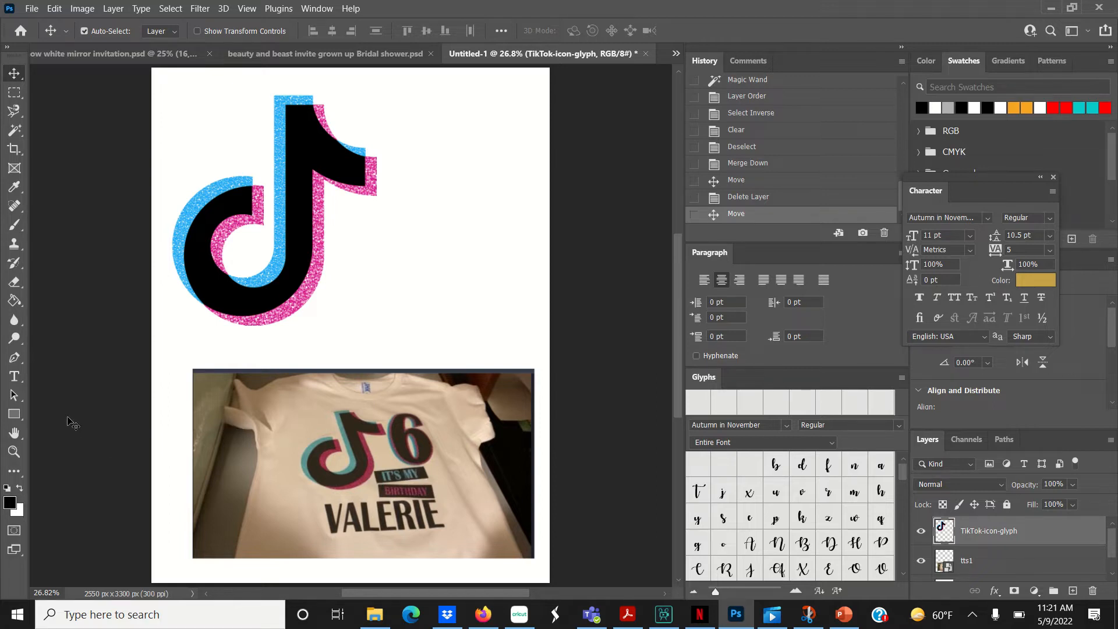
Step: Draw a black rectangle about 712 x 199 px to the right of the logo's lower half and nudge it slightly left
left_click_drag(12, 411, 49, 418)
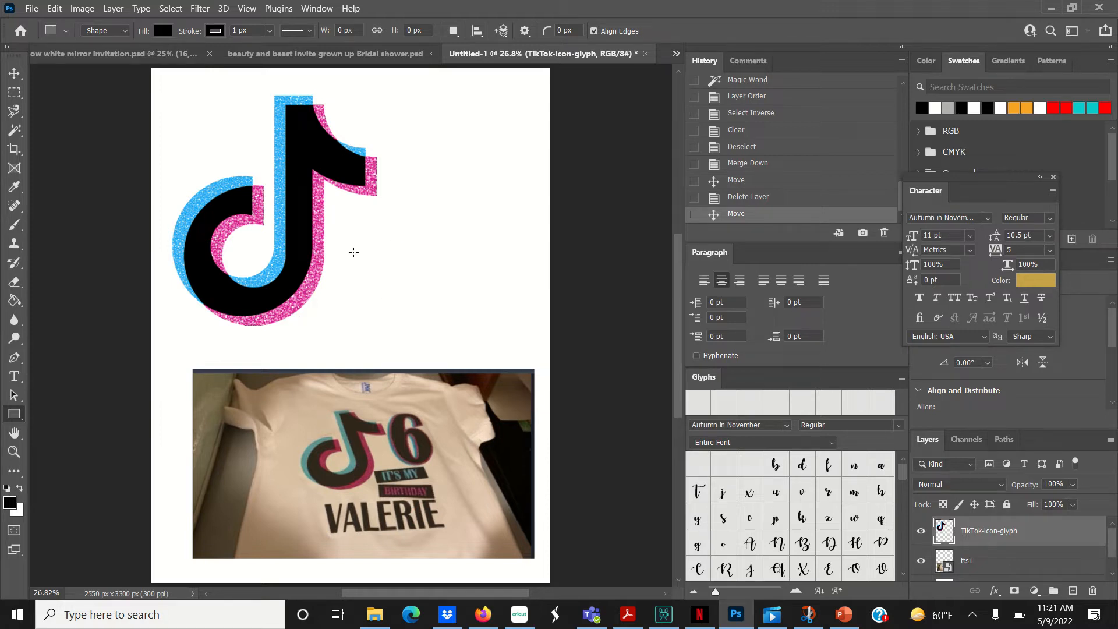
left_click_drag(353, 252, 465, 282)
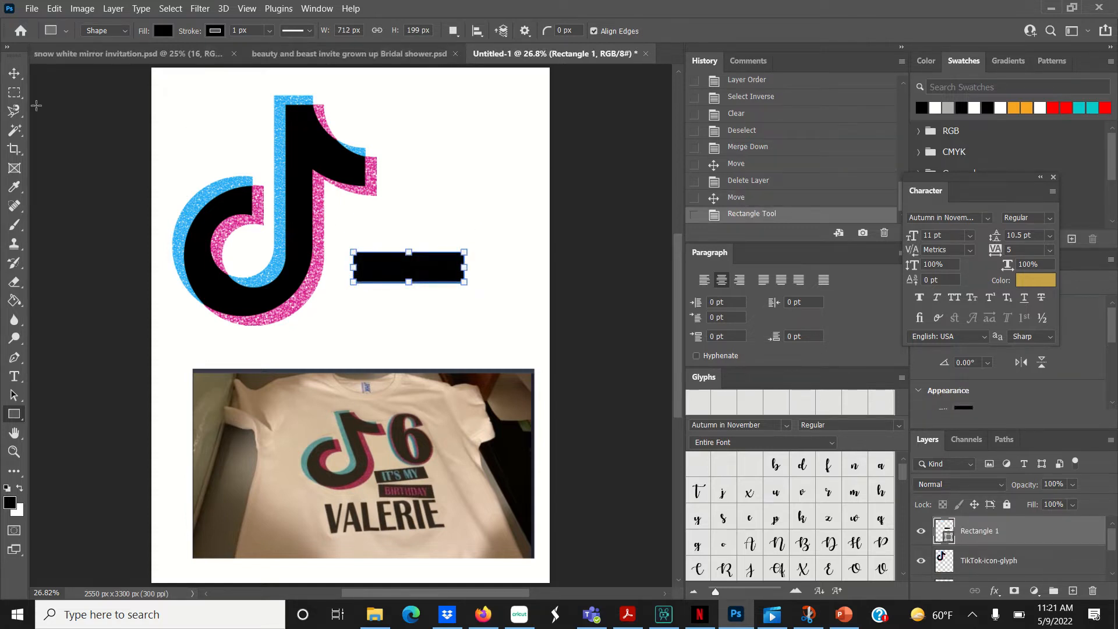
left_click(10, 77)
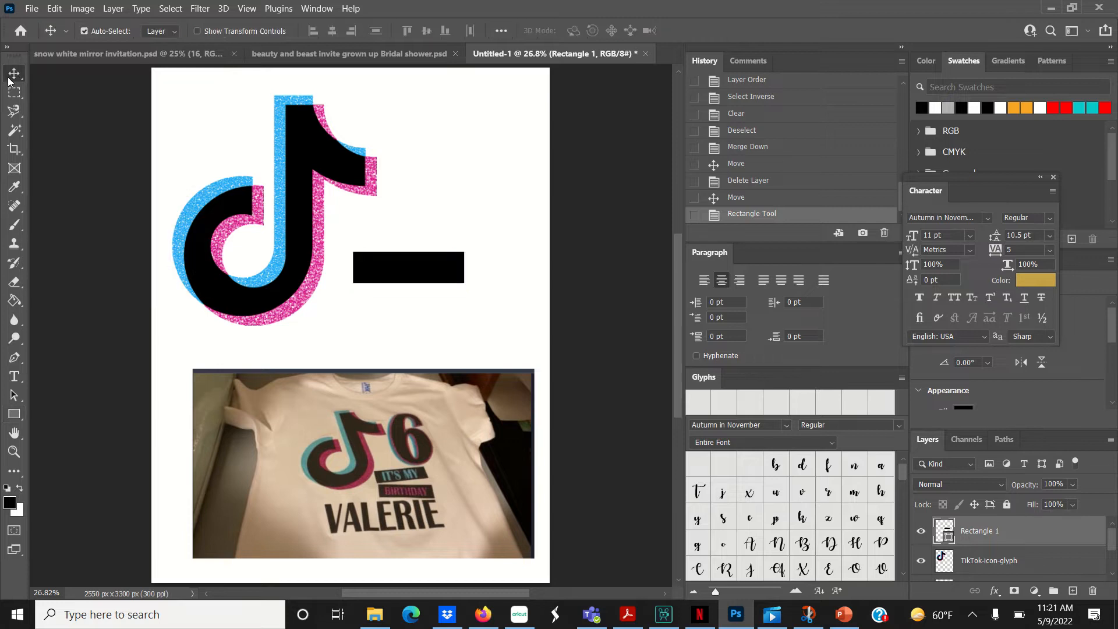
left_click_drag(397, 274, 394, 274)
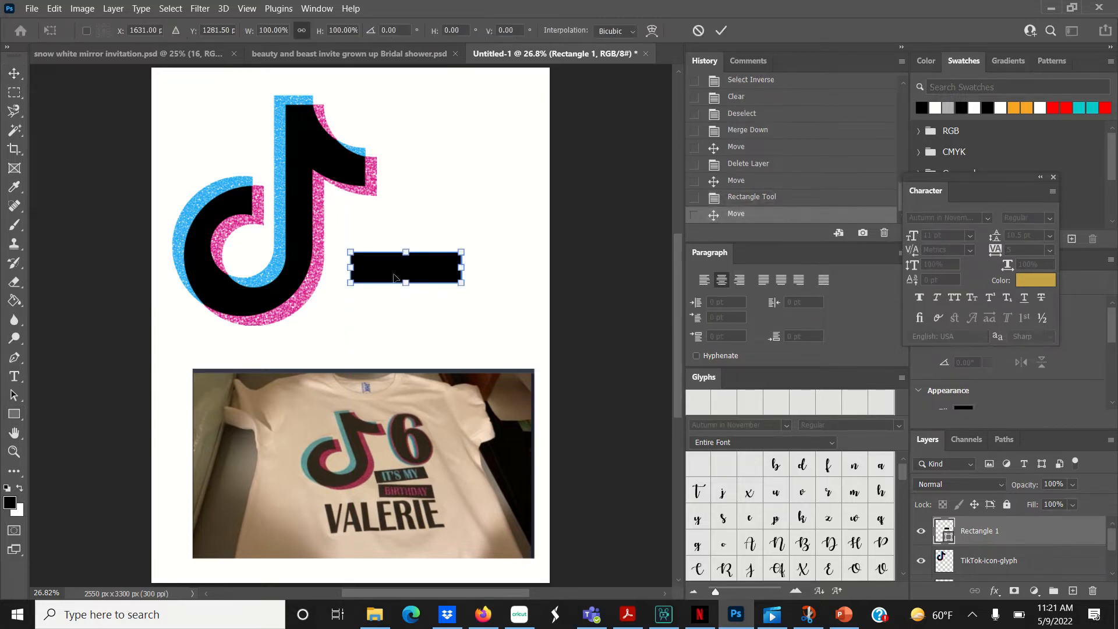
Step: Add the text "IT'S MY" in black 36 pt Segoe Script and move it fully onto the page beside the logo
left_click(18, 377)
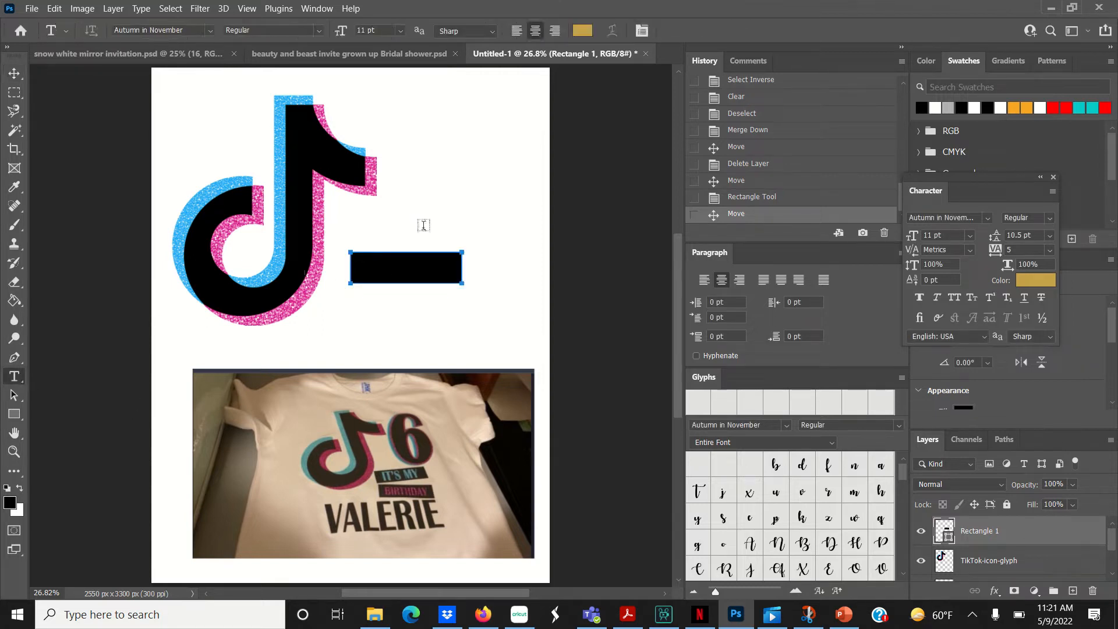
left_click(427, 199)
type("it")
key("BackSpace")
key("BackSpace")
type("IT'S ")
type("MY")
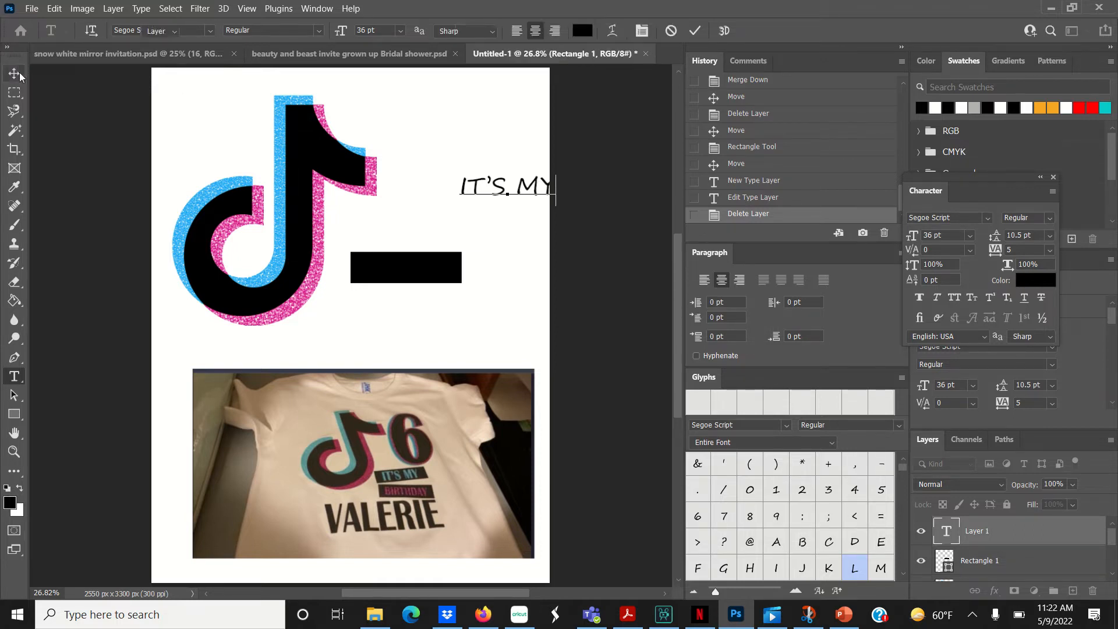
left_click(19, 75)
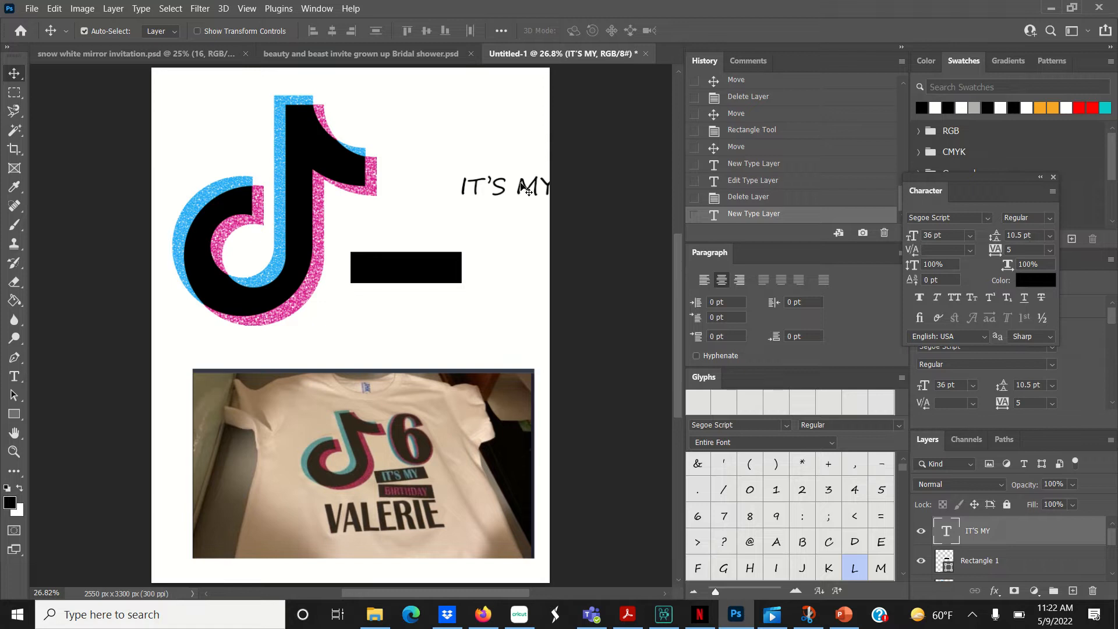
left_click_drag(526, 193, 475, 183)
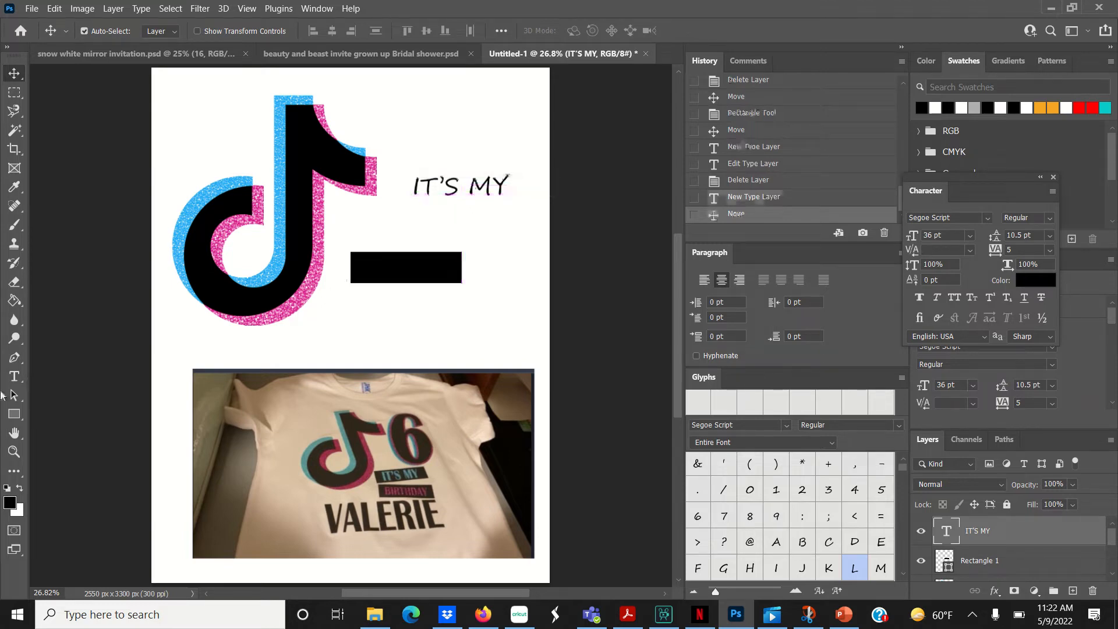
Step: Try the Adine Kirnberg font on the "IT'S MY" text
left_click(14, 376)
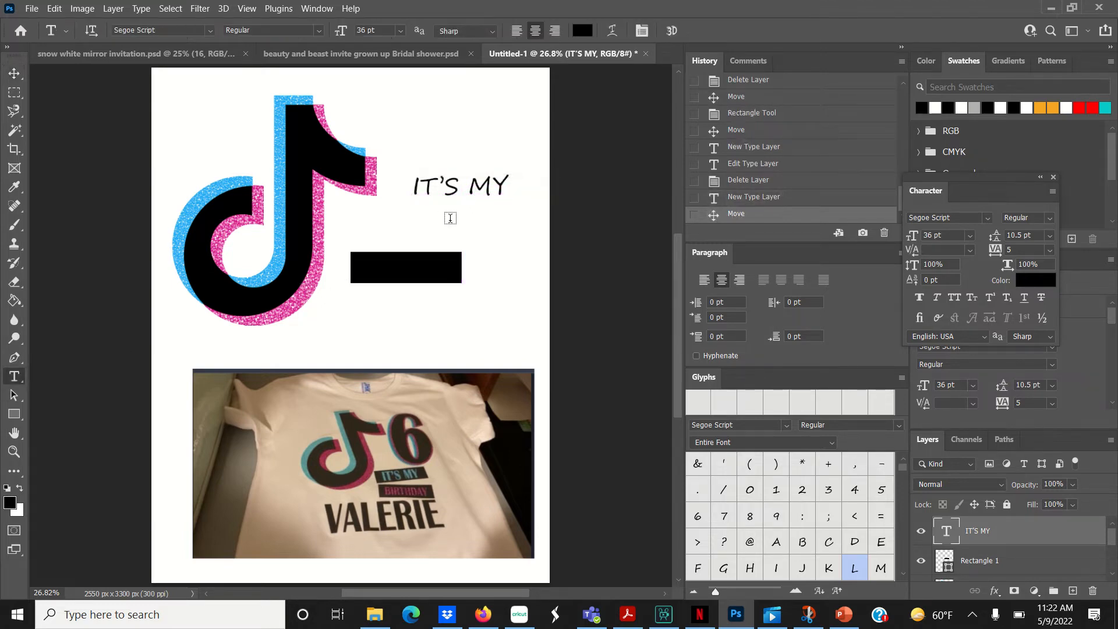
left_click(455, 186)
triple_click(456, 186)
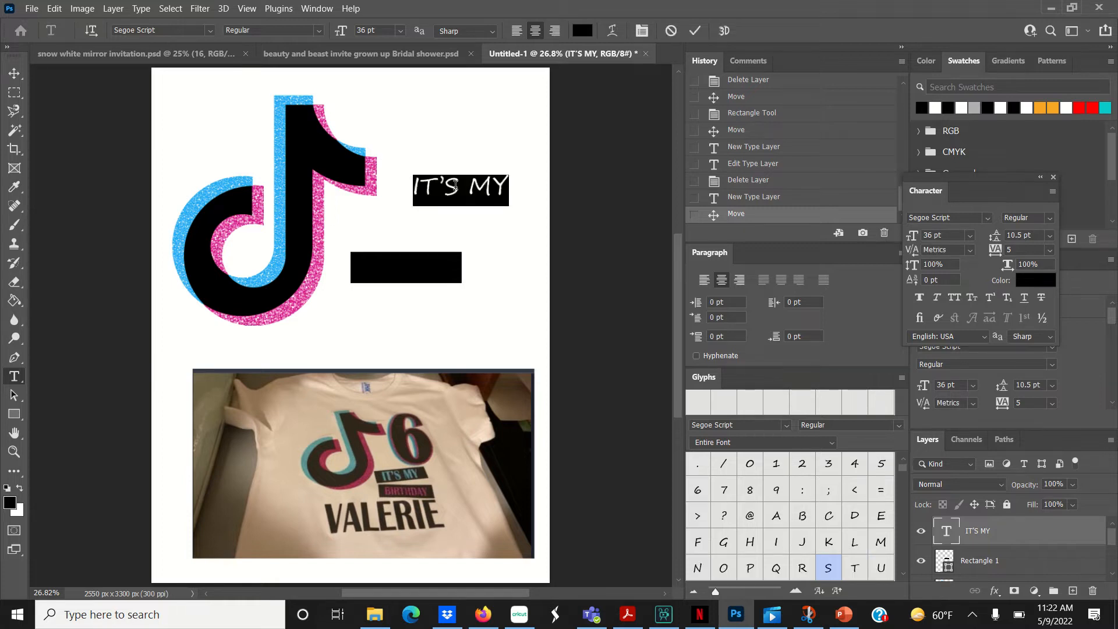
left_click(987, 220)
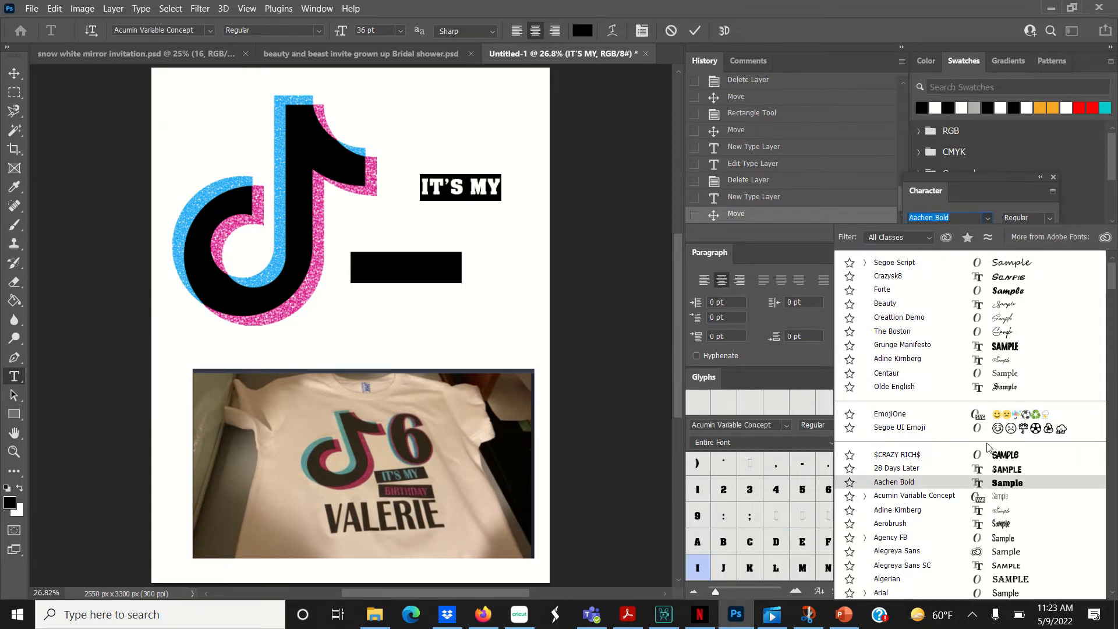
left_click(997, 364)
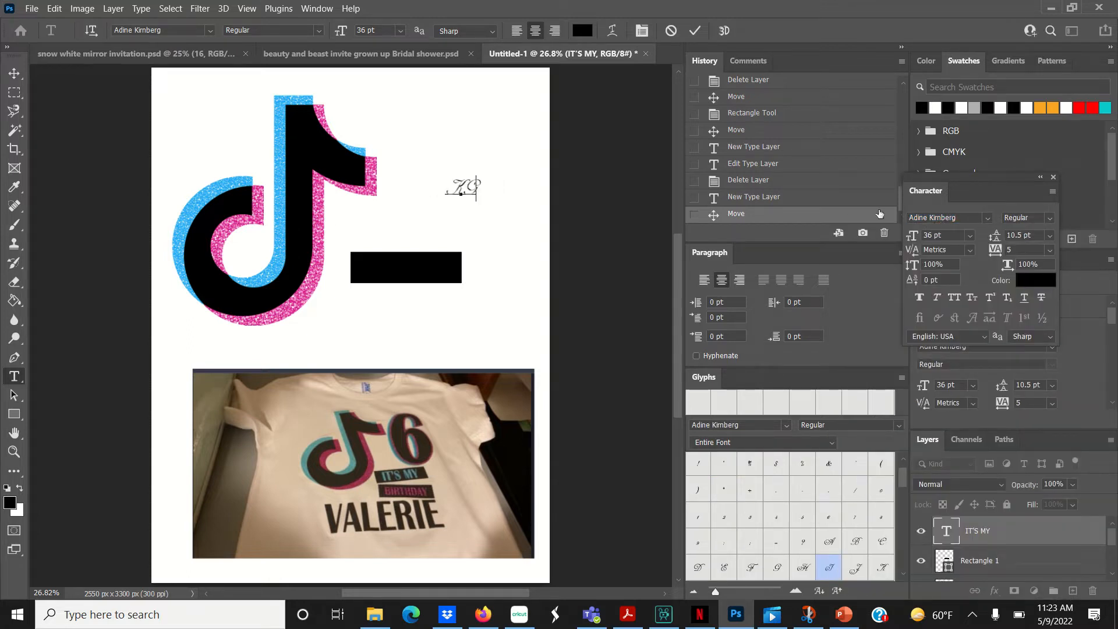
key("ctrl+z")
left_click_drag(909, 218, 831, 216)
left_click(830, 216)
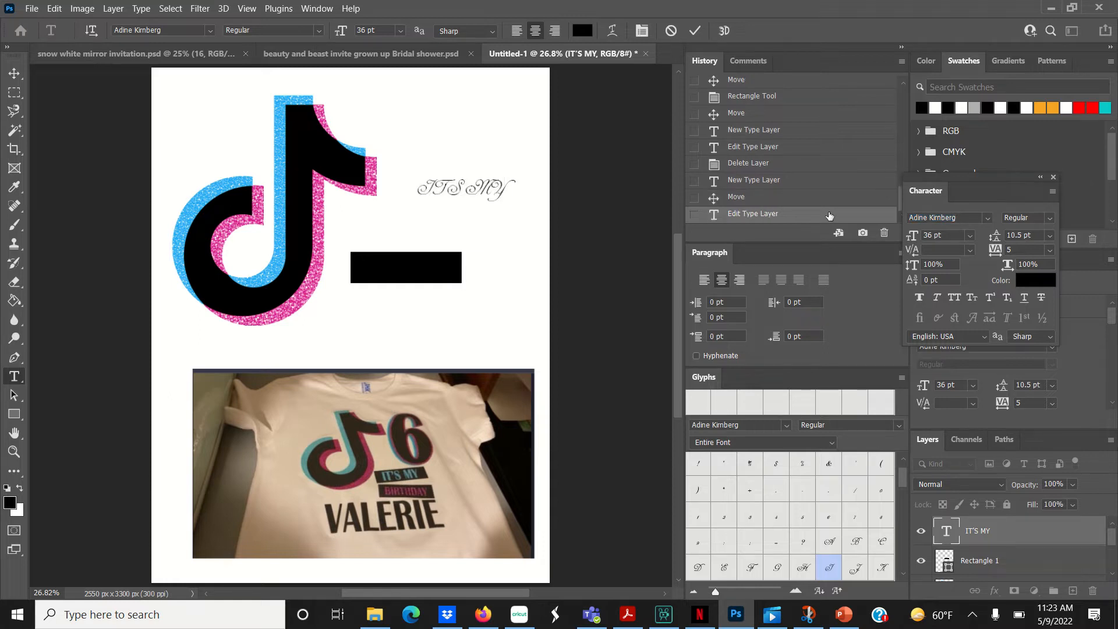
Step: Set the "IT'S MY" text's font to KG Blank Space Solid and move the text just above the black rectangle
key("g")
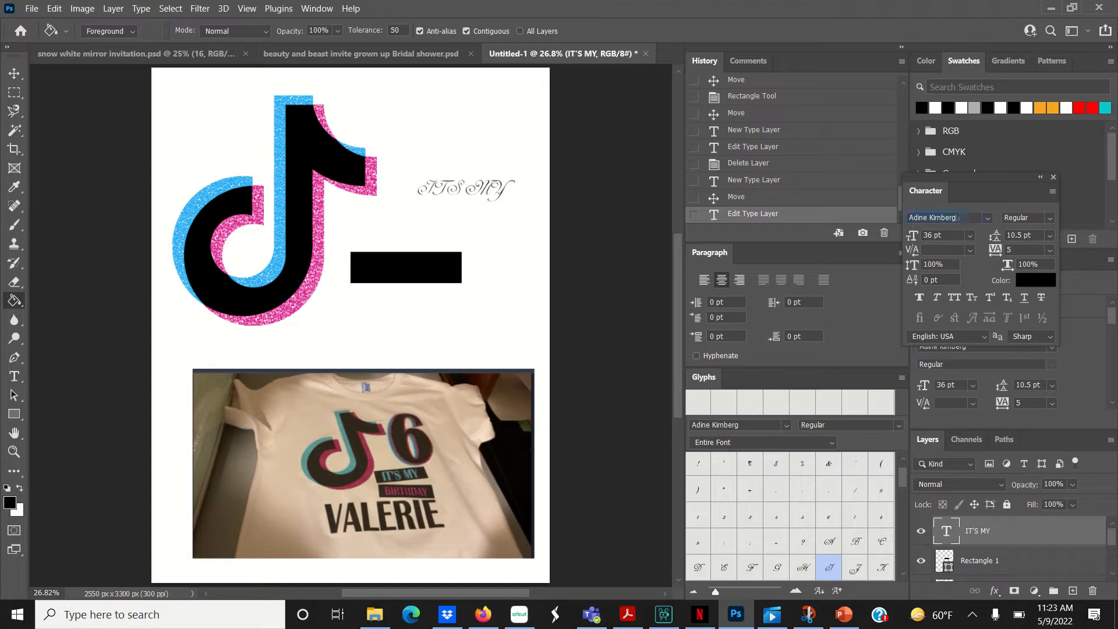
key("BackSpace")
key("BackSpace")
key("BackSpace")
key("BackSpace")
key("BackSpace")
key("BackSpace")
key("BackSpace")
key("BackSpace")
key("BackSpace")
key("BackSpace")
key("BackSpace")
key("BackSpace")
type("KG Blank Space S...")
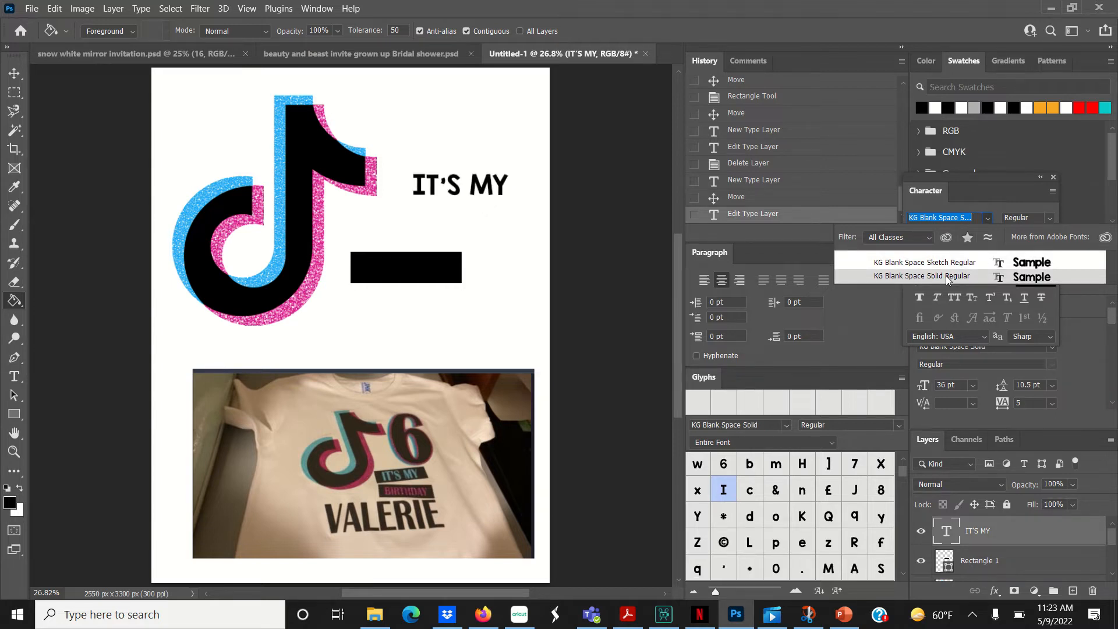
left_click(947, 277)
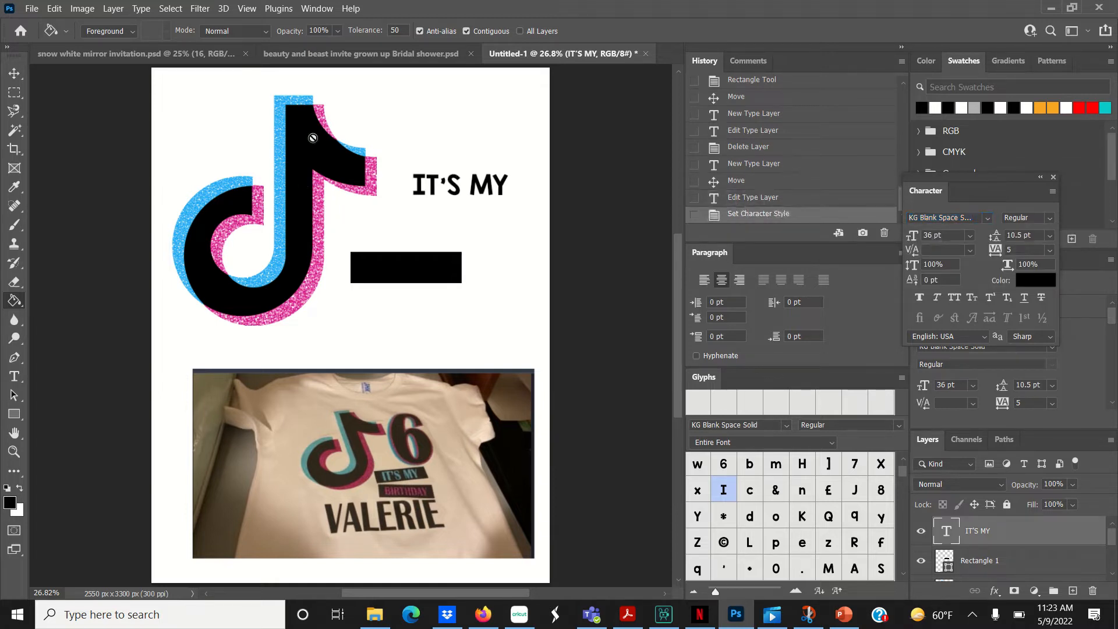
left_click(14, 73)
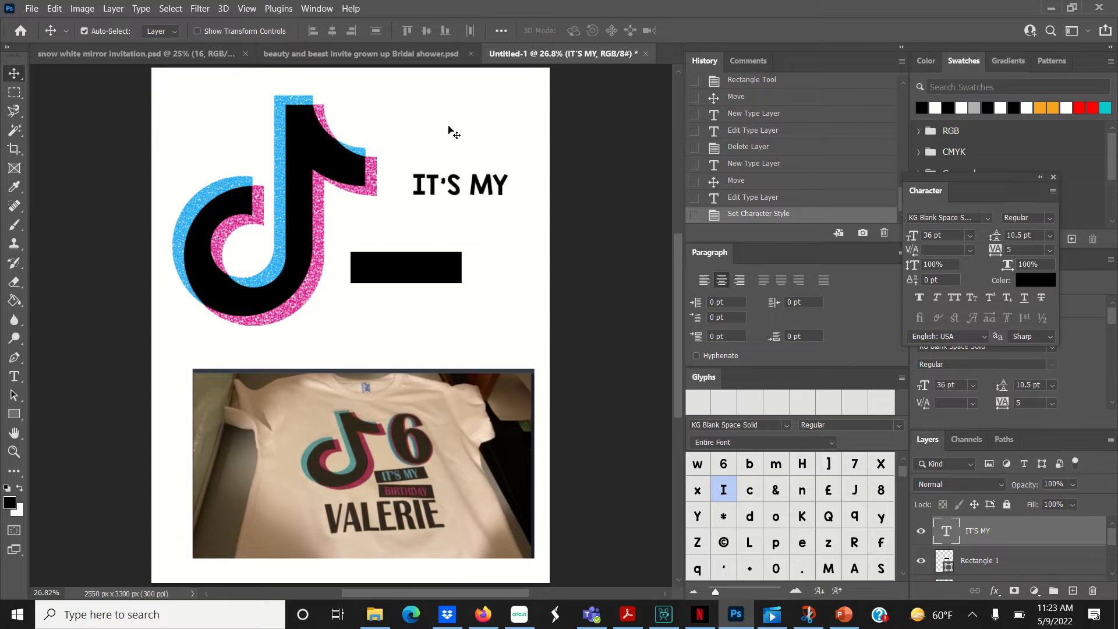
left_click_drag(470, 191, 415, 231)
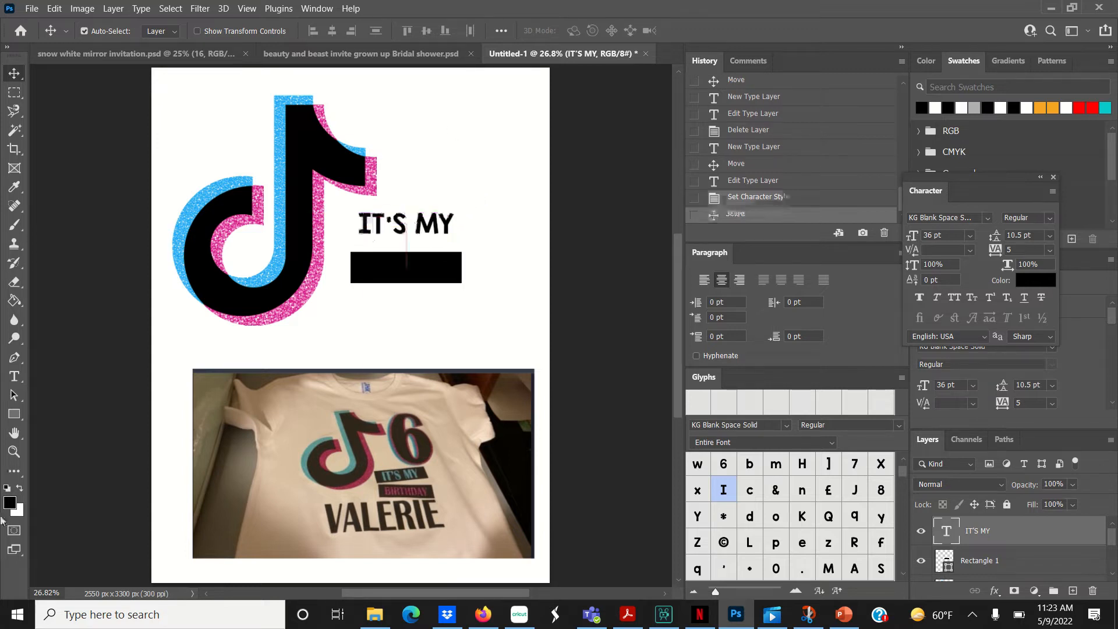
Step: Recolor the whole "IT'S MY" text to a medium blue, about #5b87e1
left_click(14, 377)
left_click(406, 217)
double_click(406, 216)
key("ctrl+a")
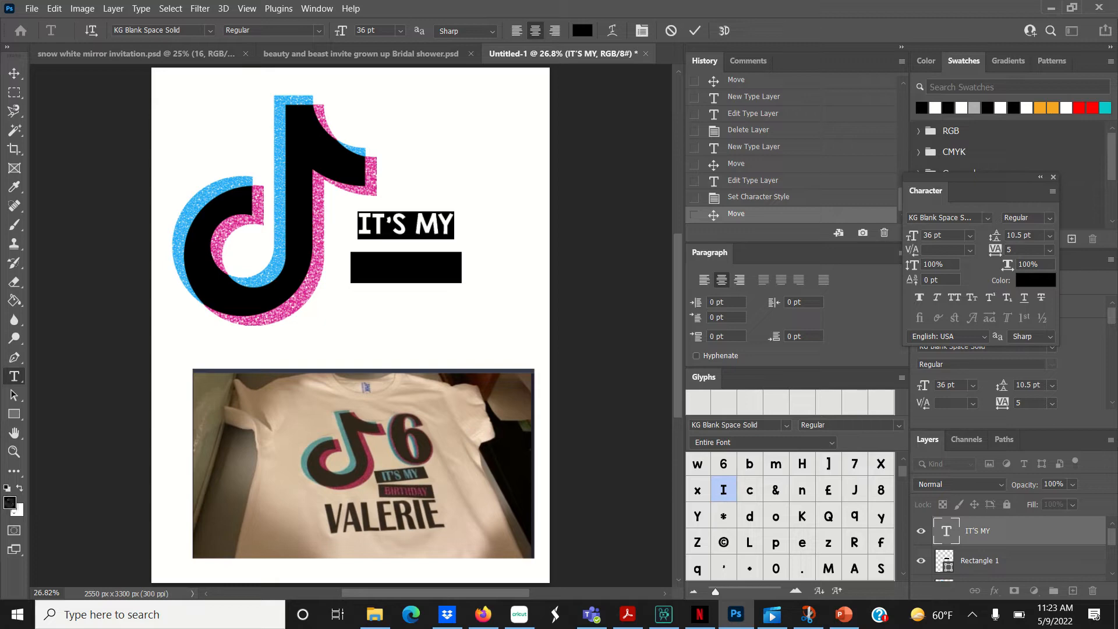
left_click(10, 502)
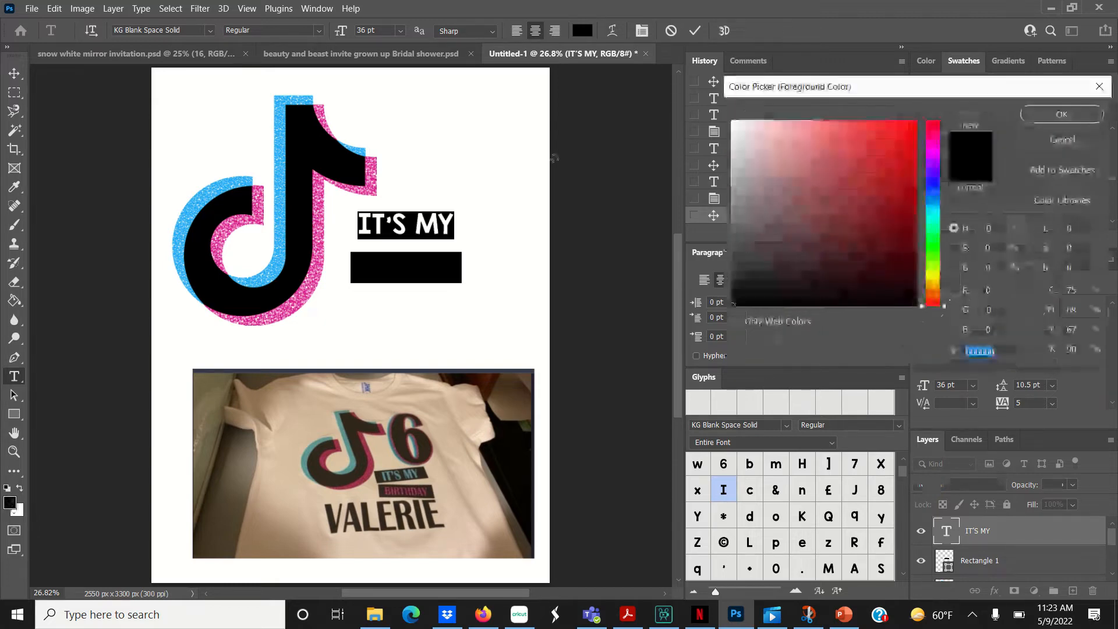
left_click(937, 194)
left_click(895, 155)
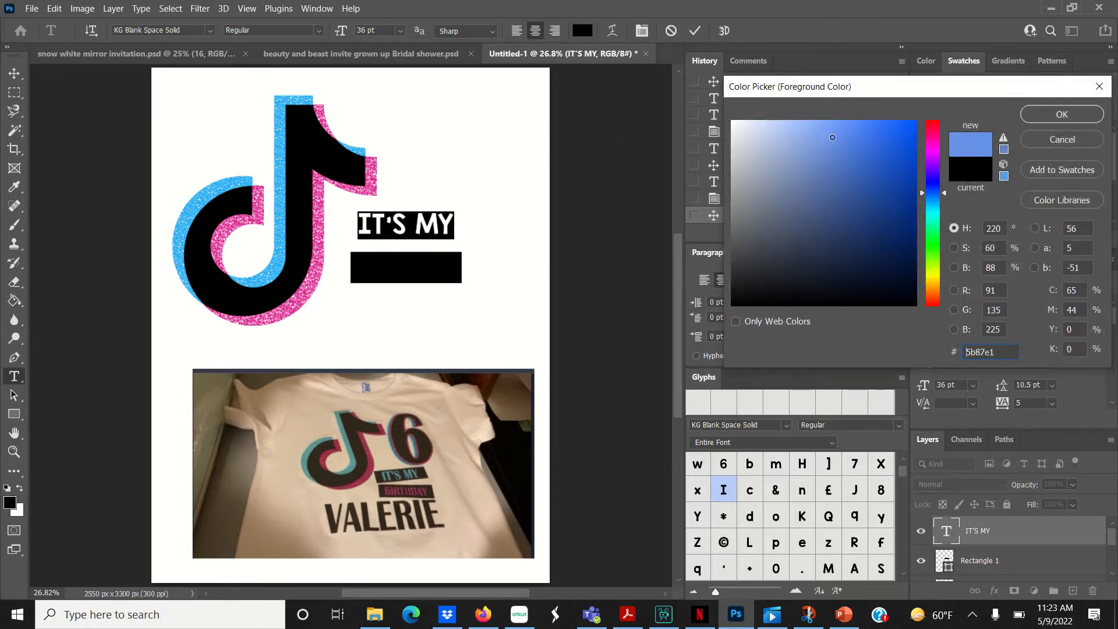
left_click(1058, 120)
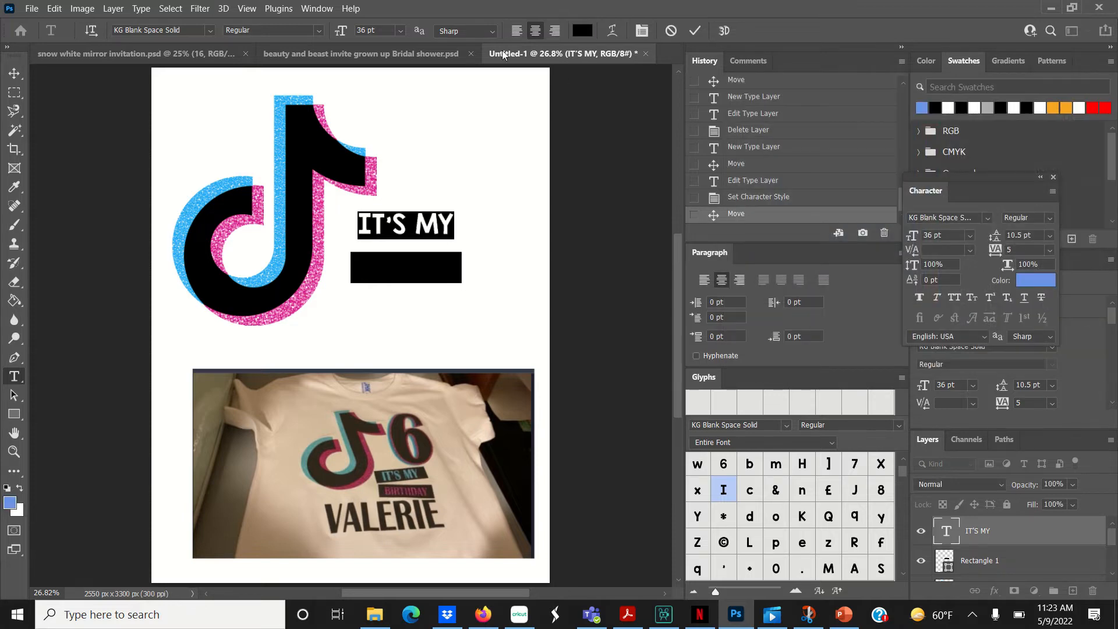
left_click(13, 72)
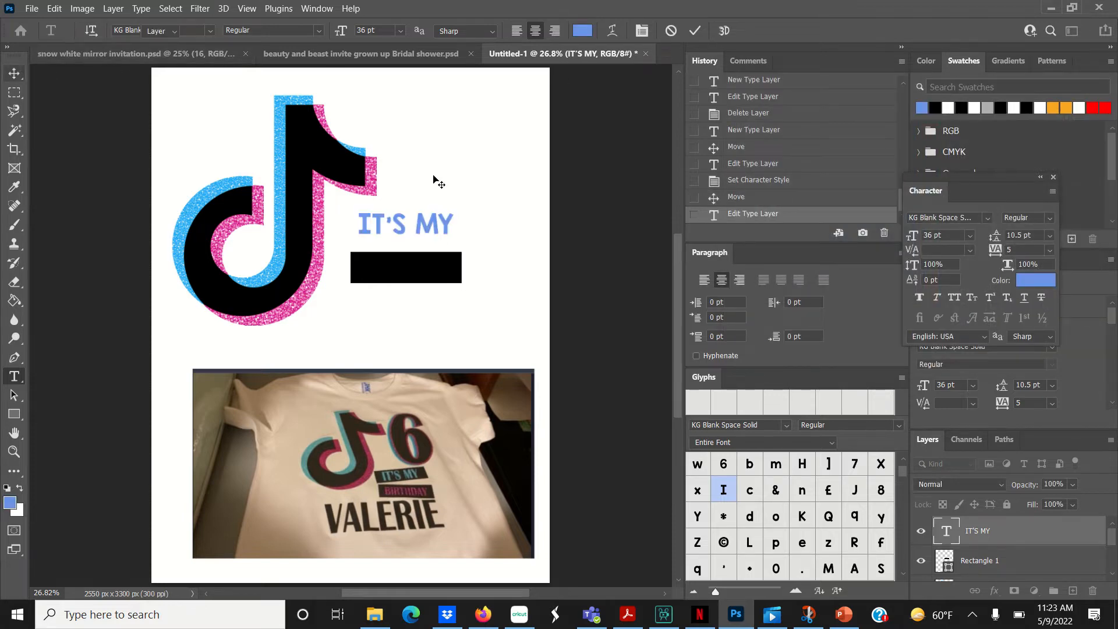
Step: Move the "IT'S MY" text down onto the black rectangle and nudge it toward the bar's vertical center
left_click_drag(425, 226, 424, 263)
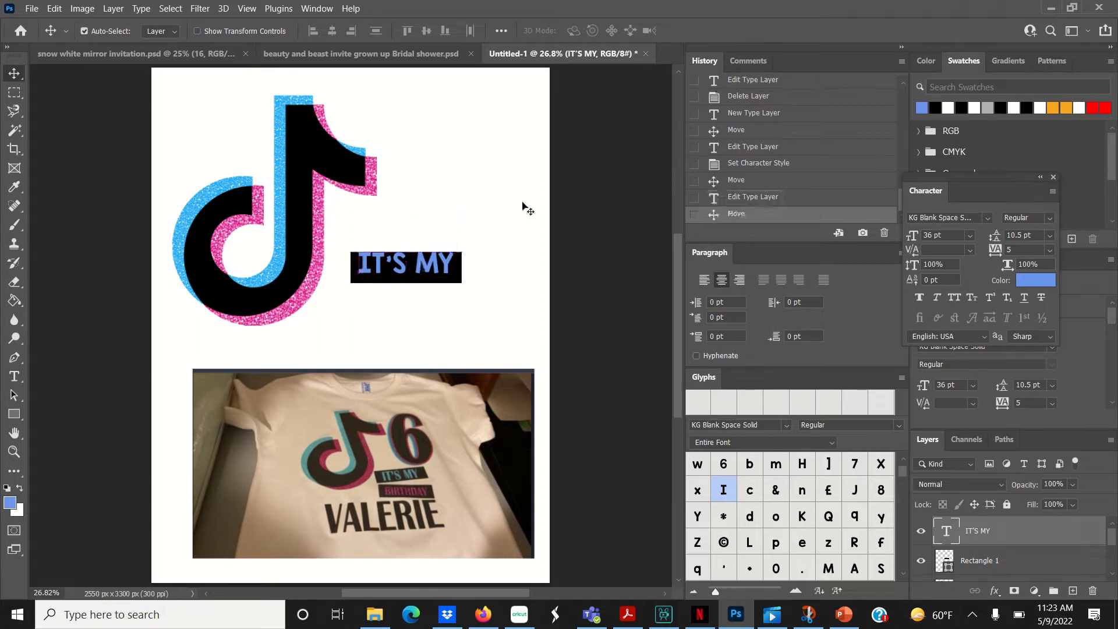
key("Down")
key("Down")
key("Down")
key("Down")
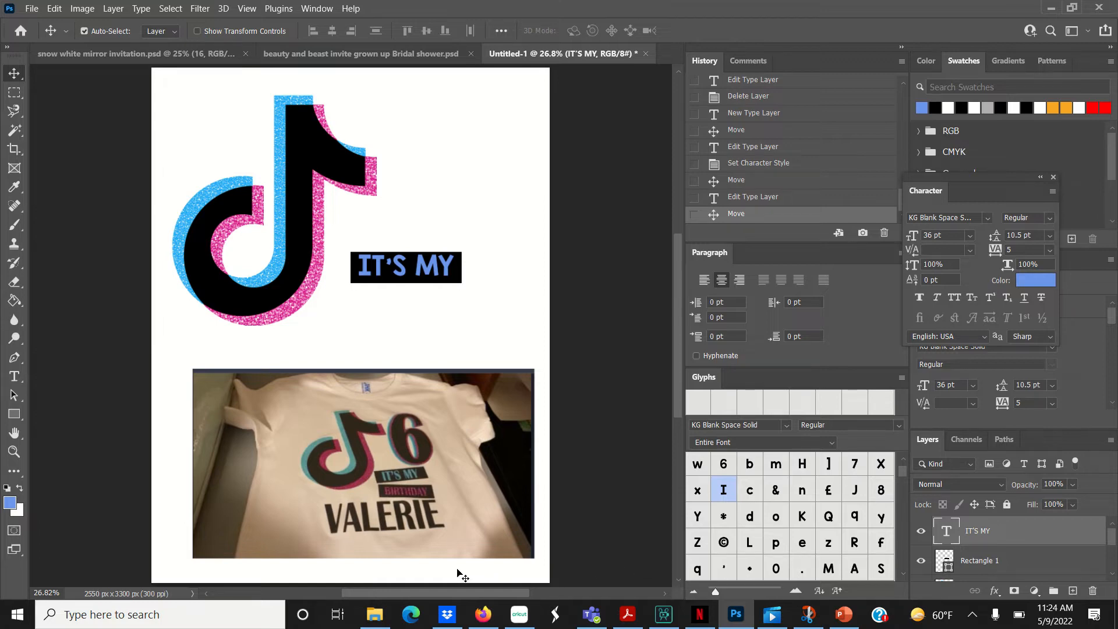
Step: Place the blue glitter image from the documents folder, scaled down to a square covering the "IT'S MY" text
left_click(374, 615)
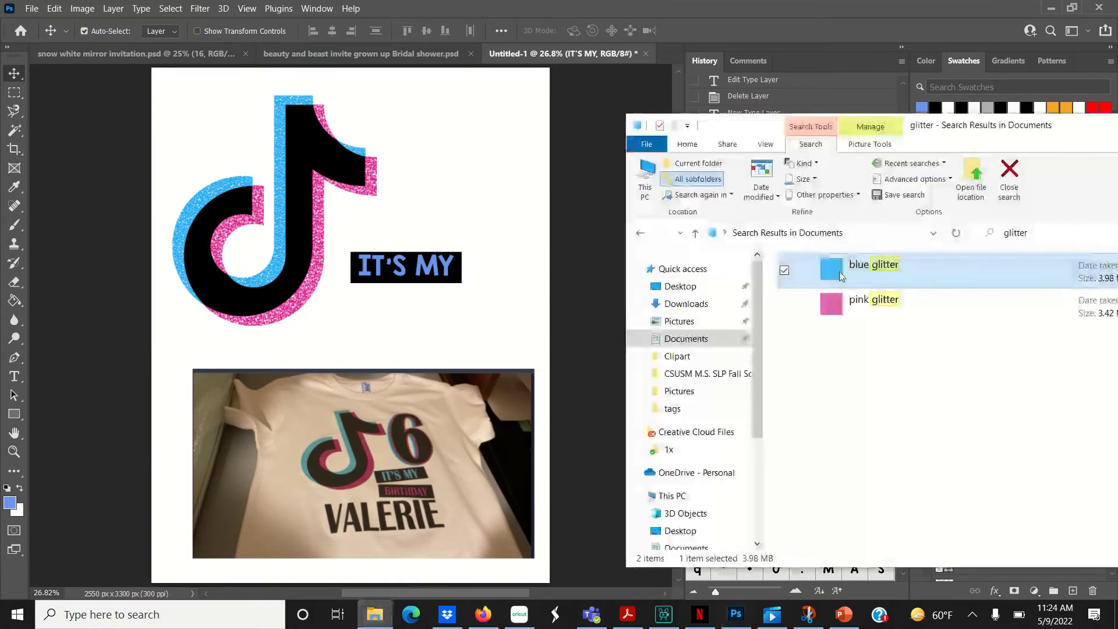
left_click_drag(870, 269, 385, 308)
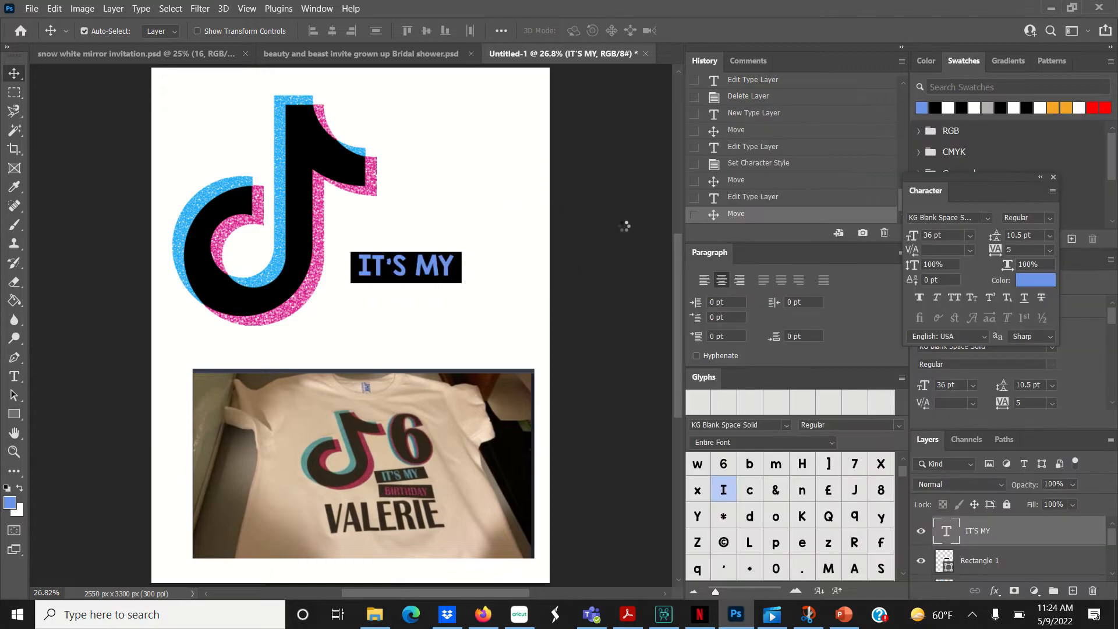
left_click_drag(549, 126, 412, 286)
left_click_drag(309, 357, 425, 295)
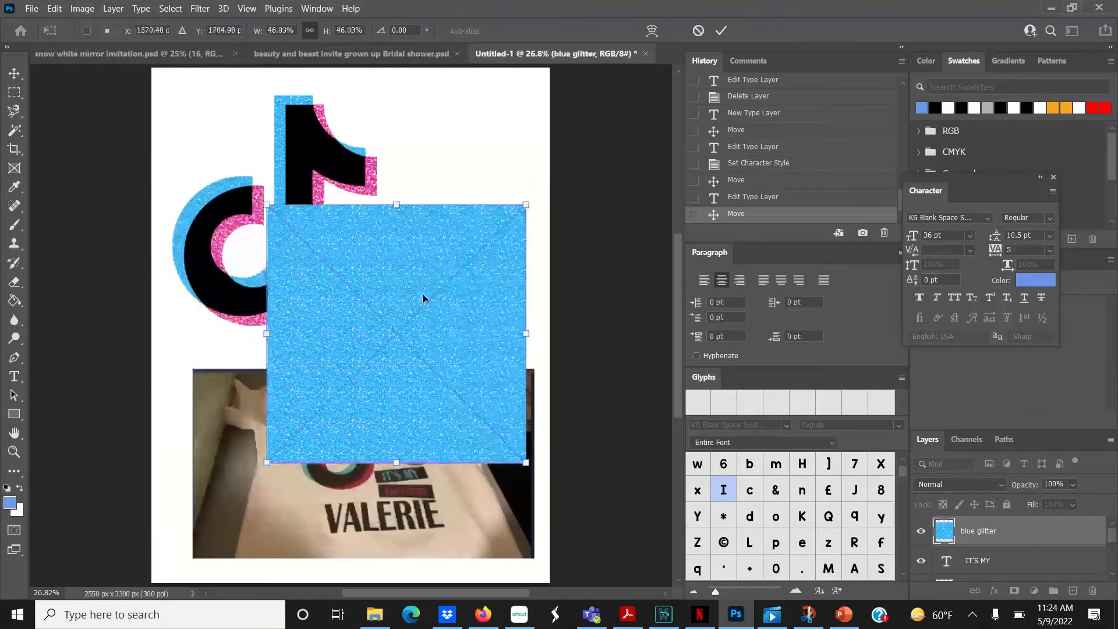
left_click_drag(531, 196, 433, 229)
key("Return")
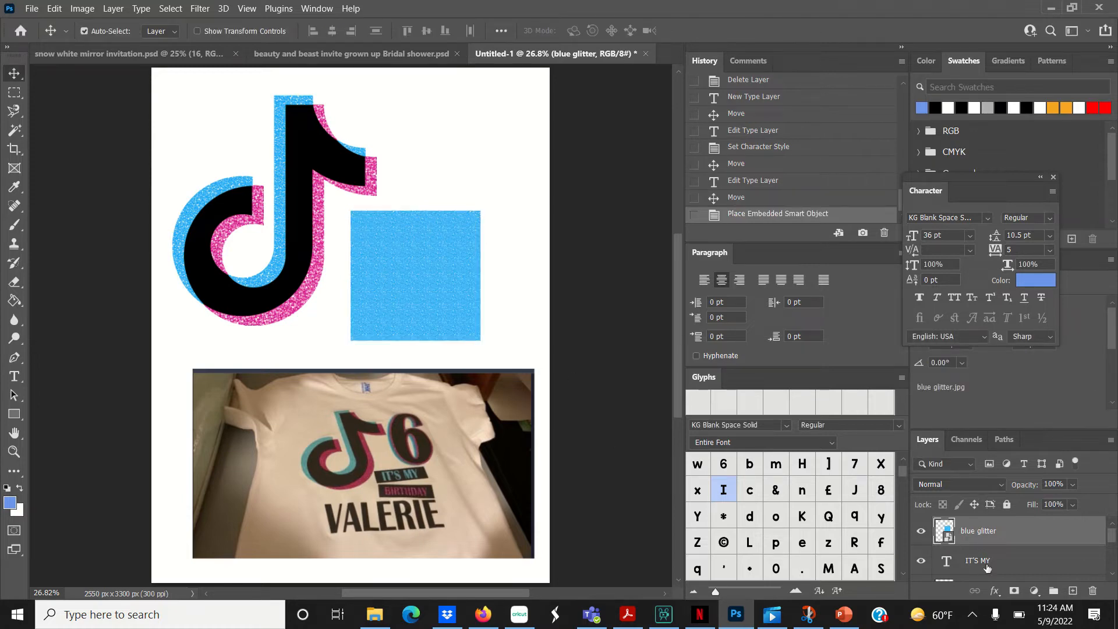
Step: Clip the blue glitter layer to the "IT'S MY" text with a clipping mask
right_click(1008, 536)
left_click(1008, 537)
right_click(1044, 524)
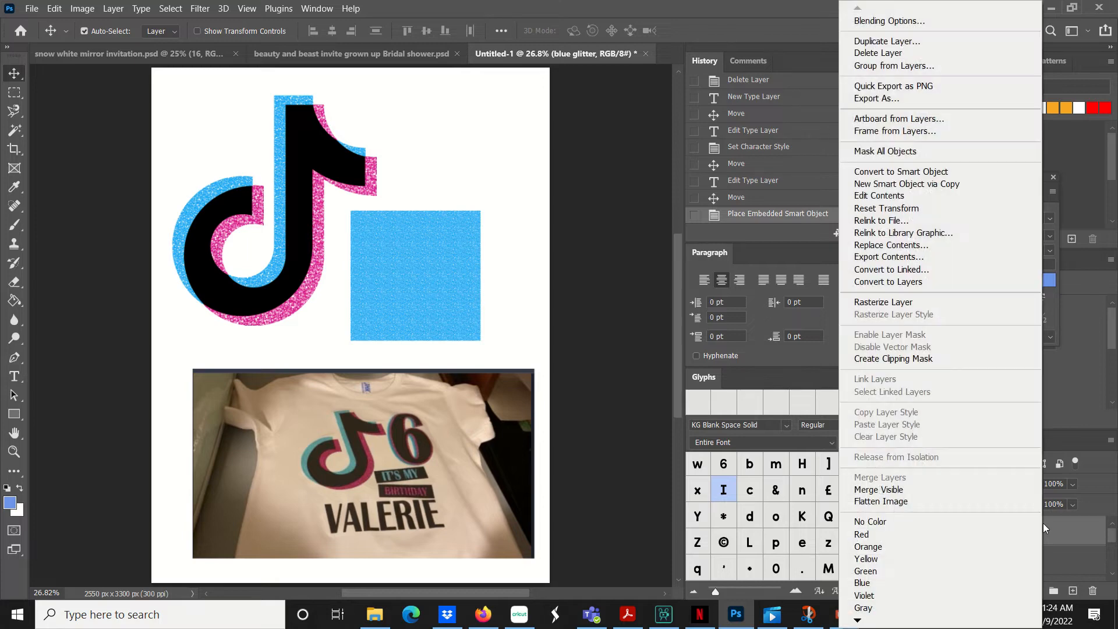
left_click(912, 357)
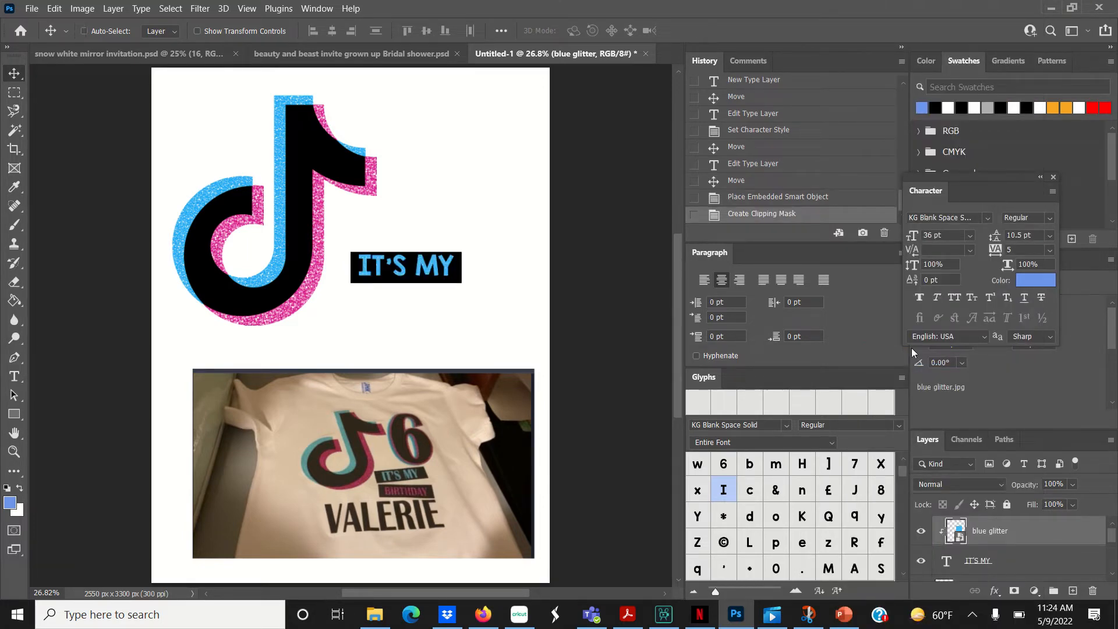
Step: Scale the clipped blue glitter down to about the width of "IT'S MY" and center it over the text
key("ctrl+t")
left_click_drag(481, 211, 459, 232)
left_click_drag(443, 279, 446, 264)
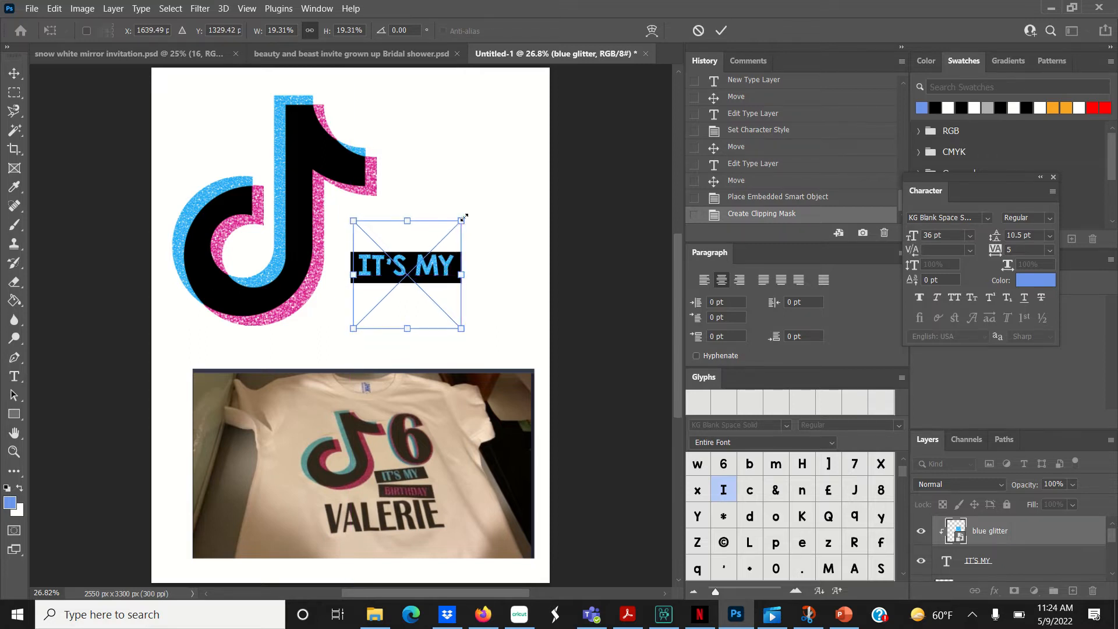
left_click_drag(463, 220, 458, 226)
key("Return")
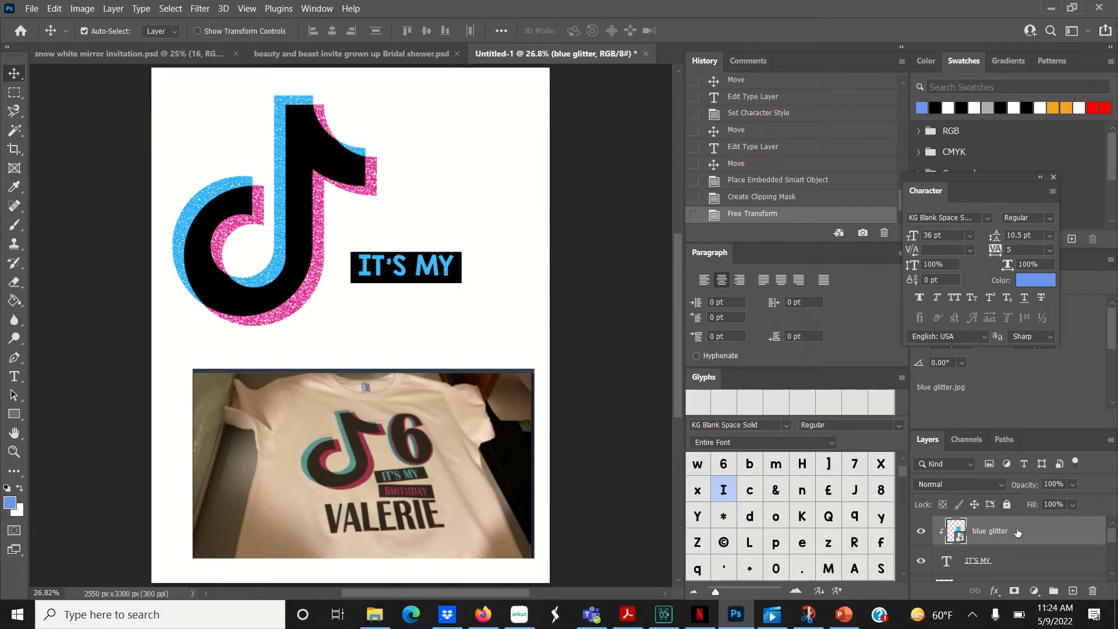
Step: Merge the blue glitter into the rasterized "IT'S MY" layer and shift the black rectangle up to center it behind the text
left_click(417, 267)
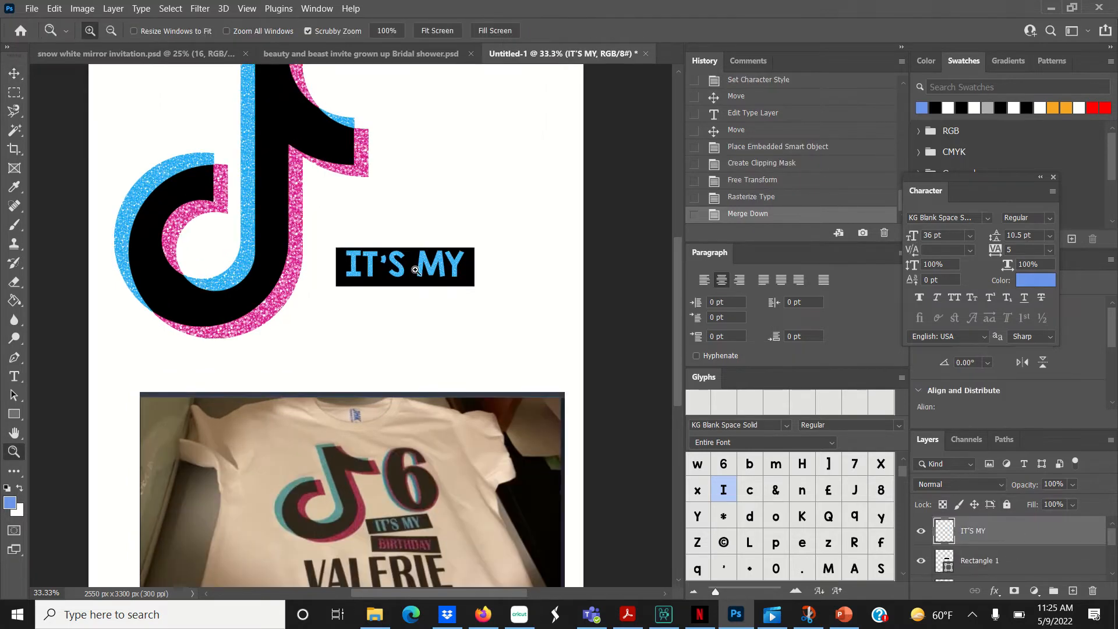
left_click(417, 266)
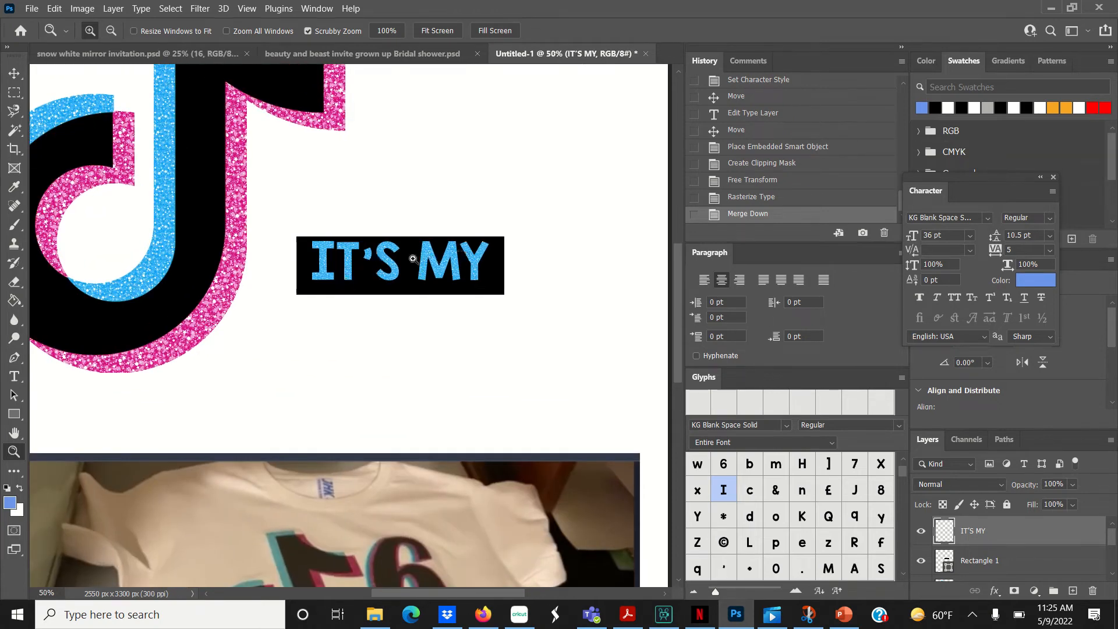
left_click(412, 259)
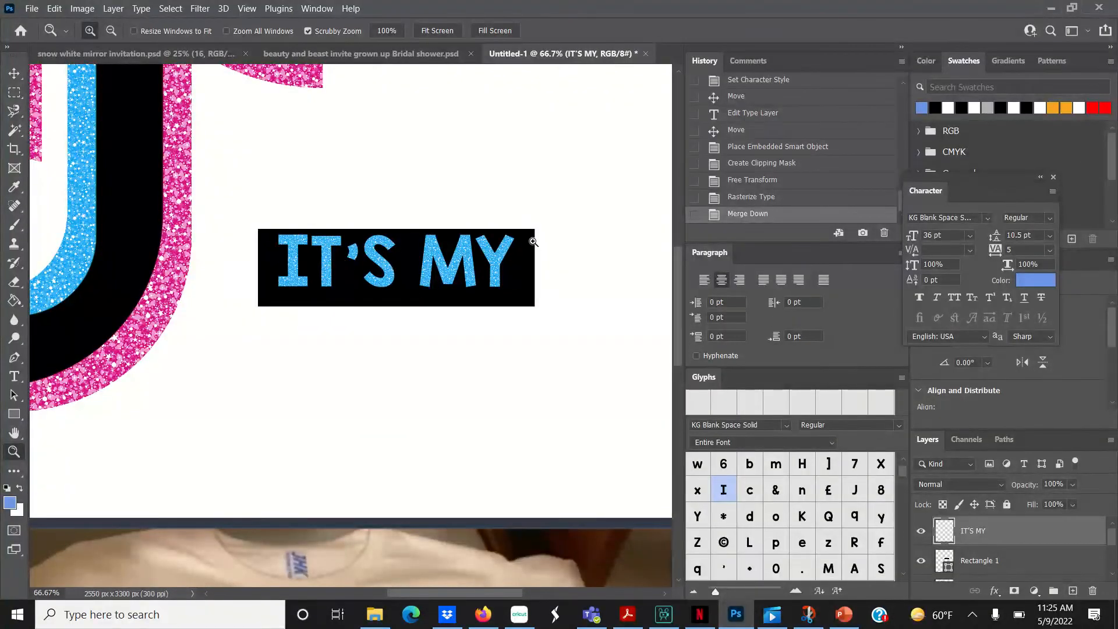
left_click(14, 73)
left_click_drag(451, 271, 450, 287)
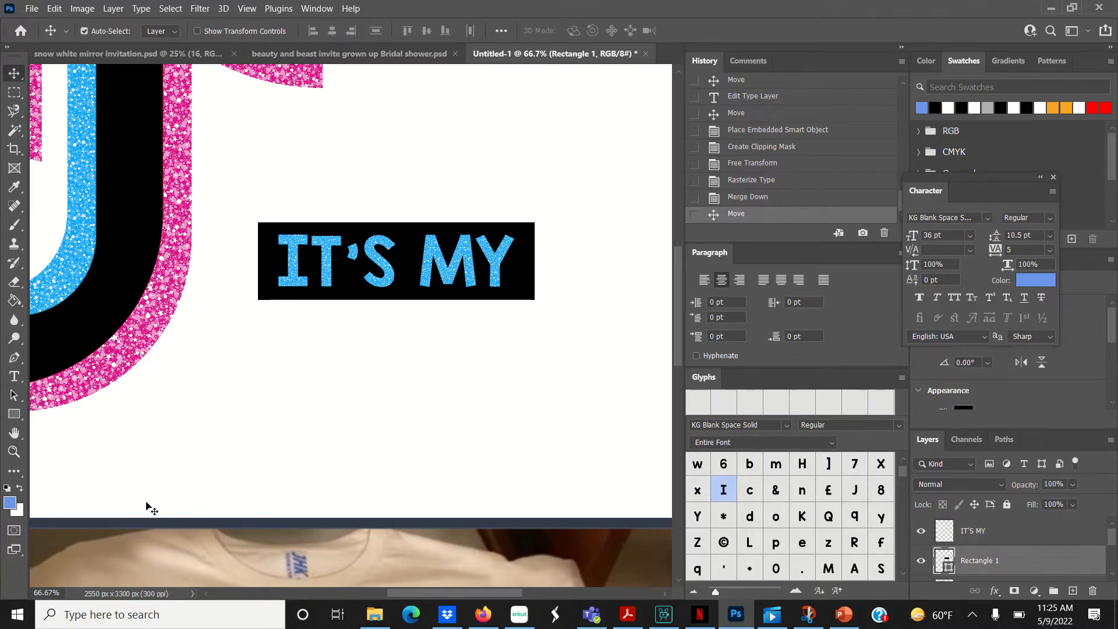
Step: Select the "IT'S MY" text together with its black bar and move them closer to the logo
left_click(47, 594)
type("20")
key("Return")
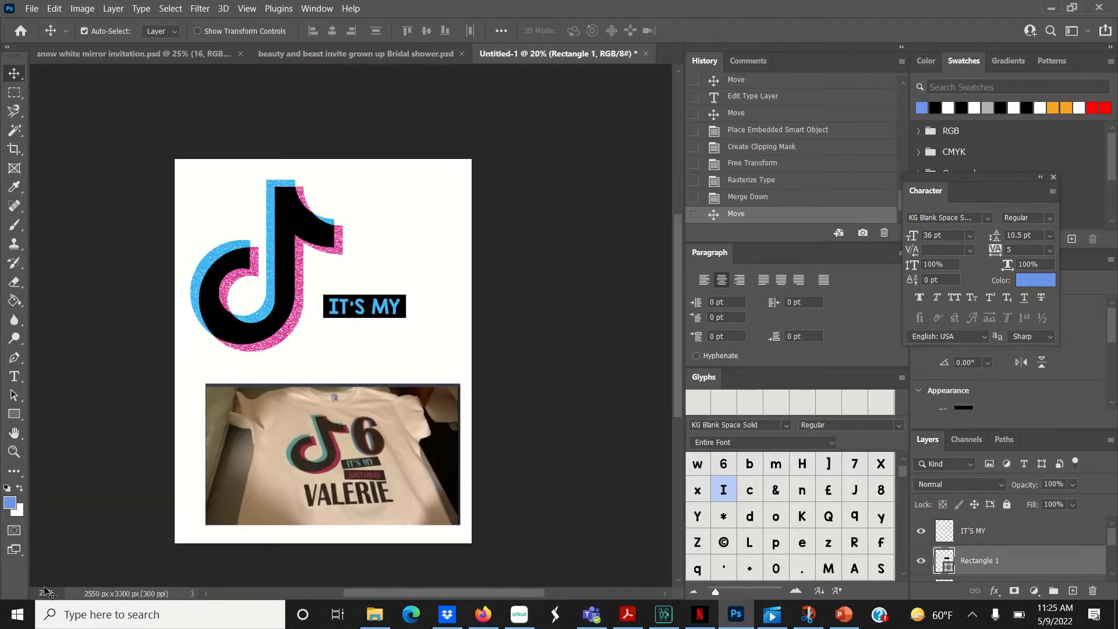
left_click(14, 92)
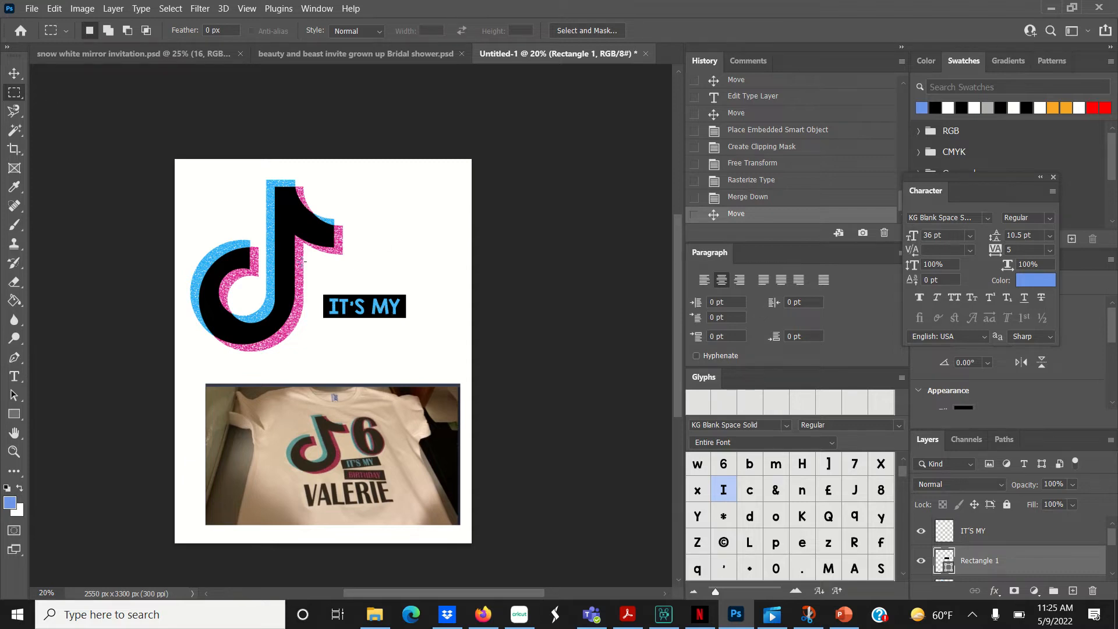
left_click(14, 73)
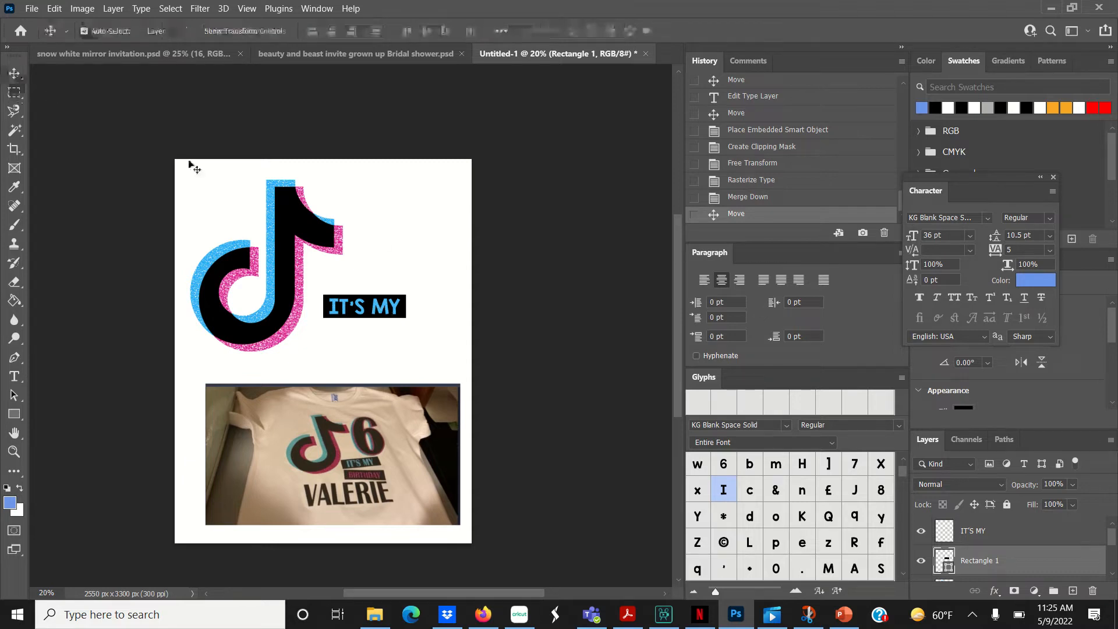
left_click(377, 320)
left_click_drag(407, 306, 381, 310)
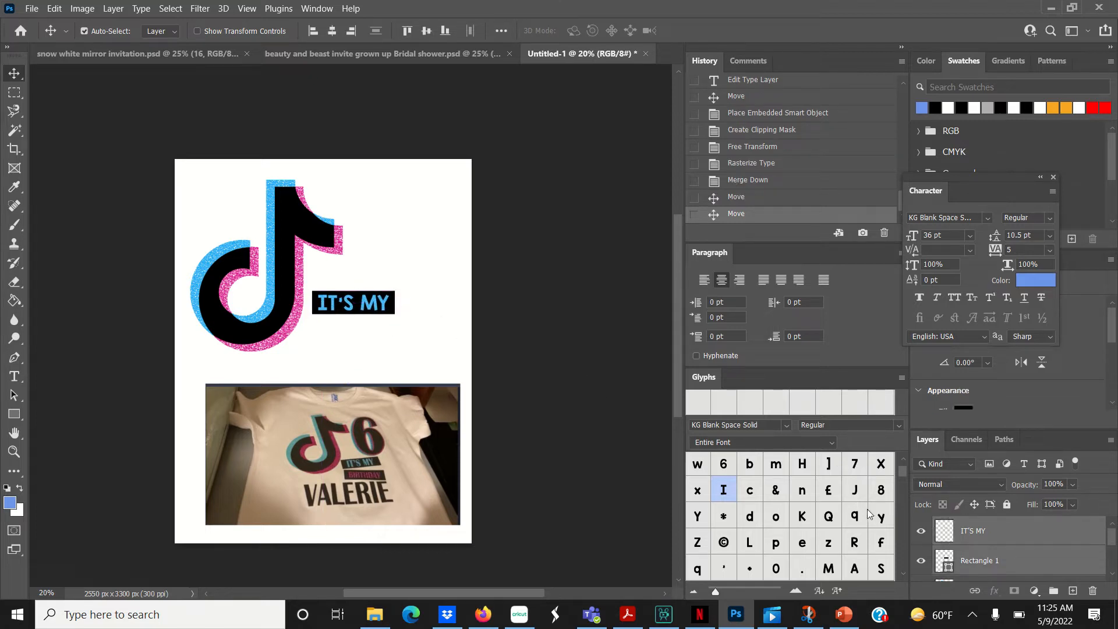
Step: Duplicate the black Rectangle 1 layer and place the copy just below the "IT'S MY" bar
left_click(1011, 558, "ctrl")
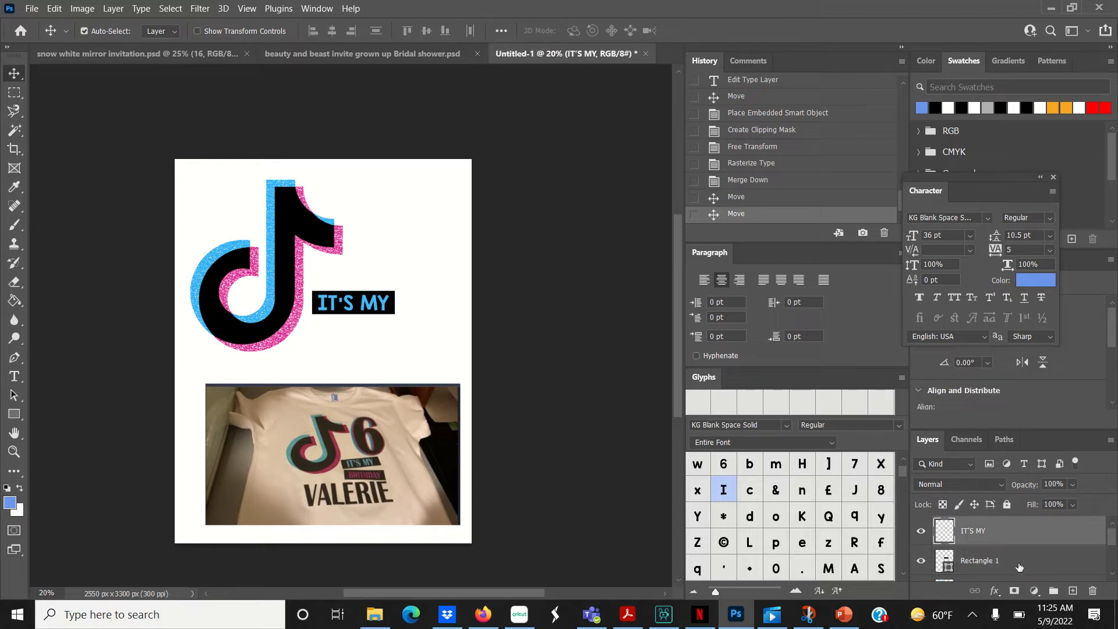
left_click(1023, 568)
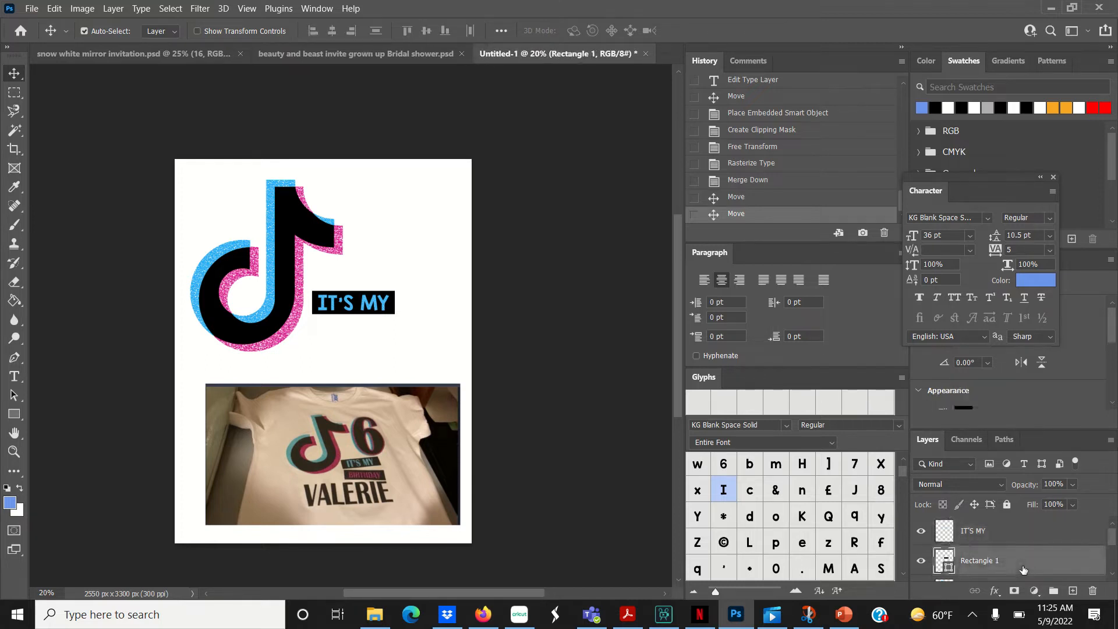
right_click(1022, 566)
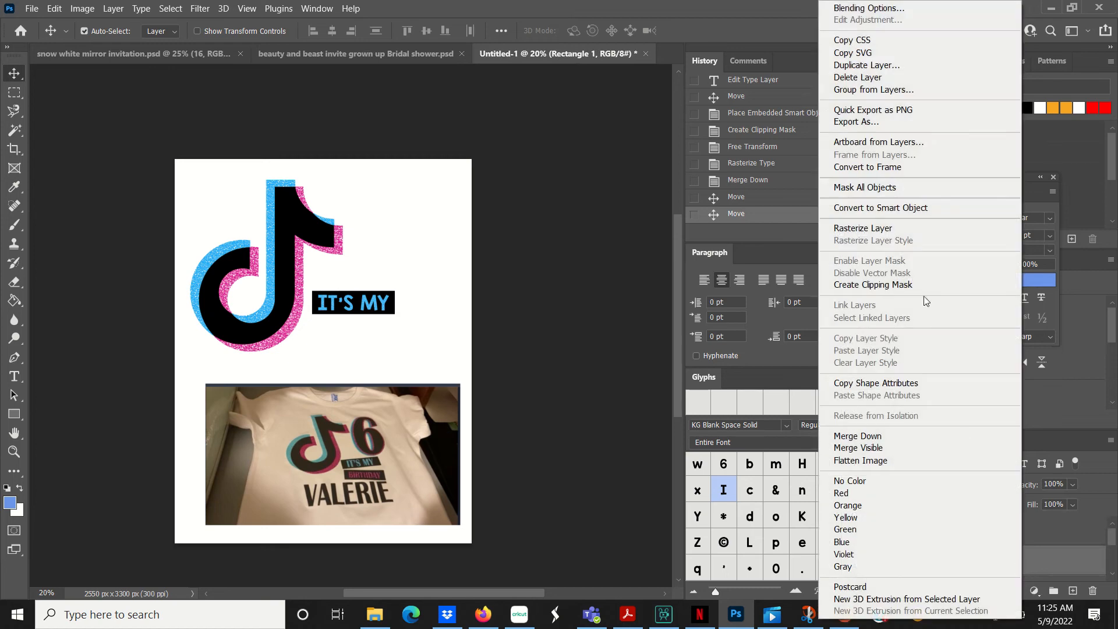
right_click(1056, 552)
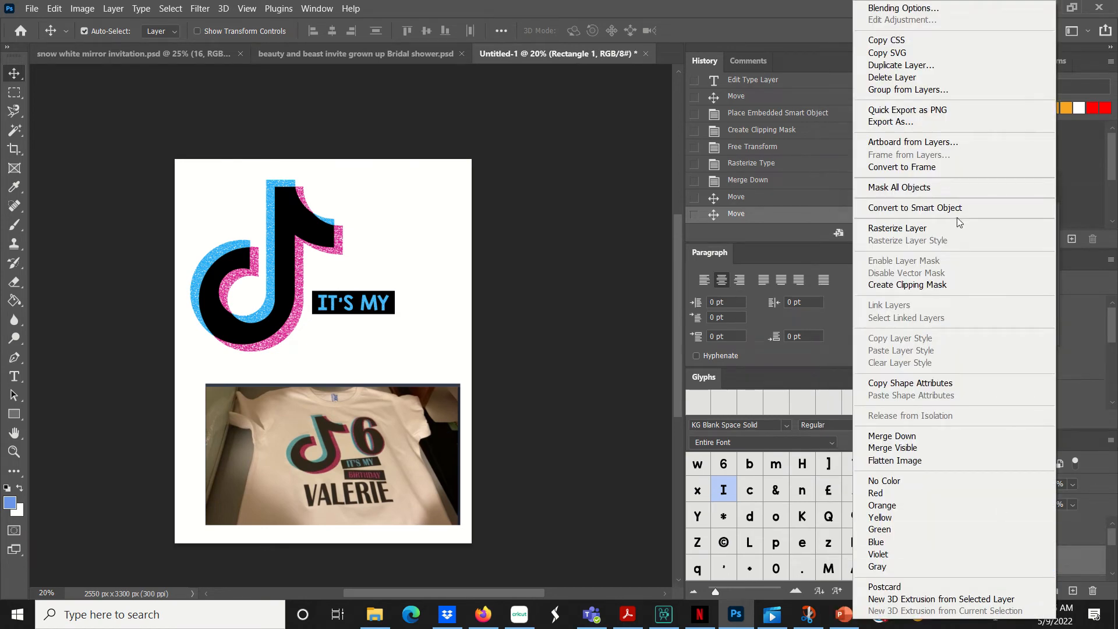
left_click(908, 64)
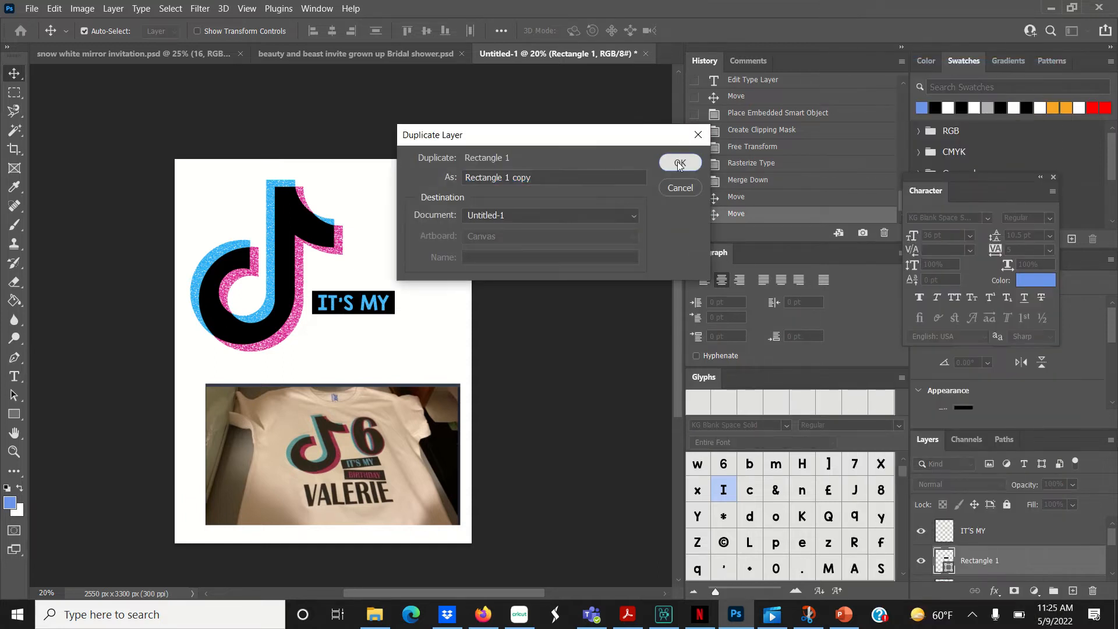
left_click(679, 164)
left_click_drag(393, 301, 389, 330)
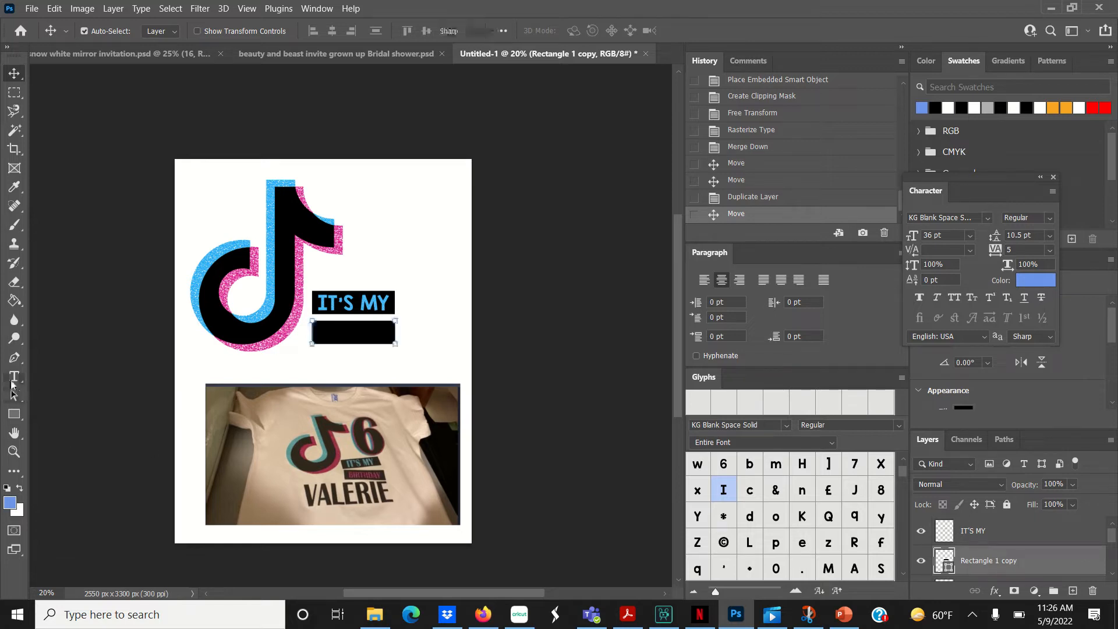
Step: Add the text "BIRTHDAY" in 36 pt KG Blank Space Solid and move it over the lower black bar
left_click(13, 379)
left_click(431, 335)
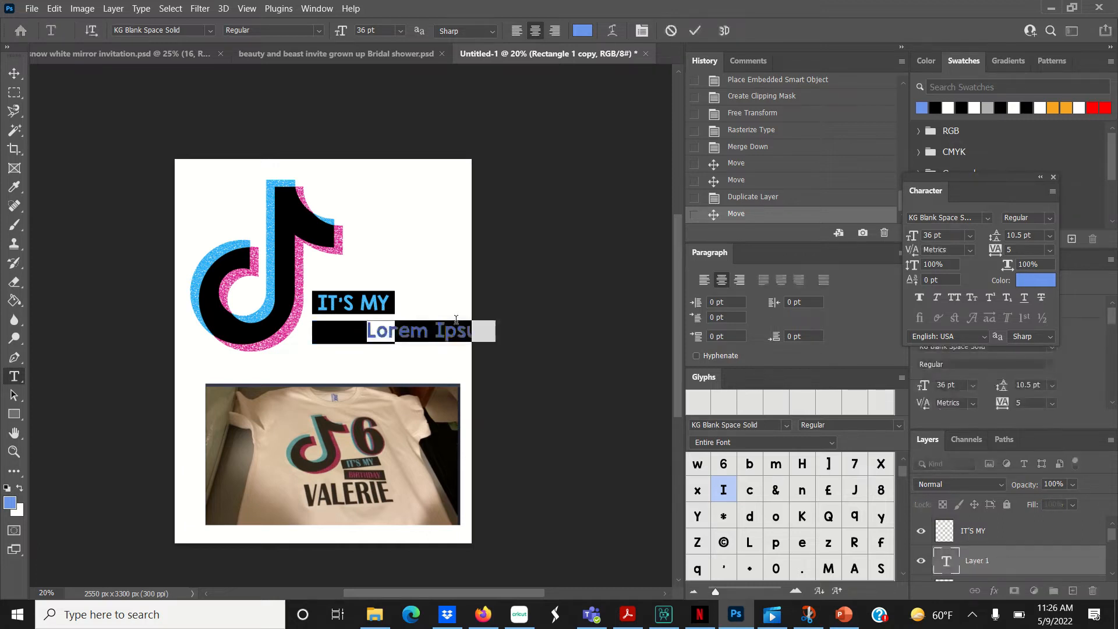
type("BIRTHDAY")
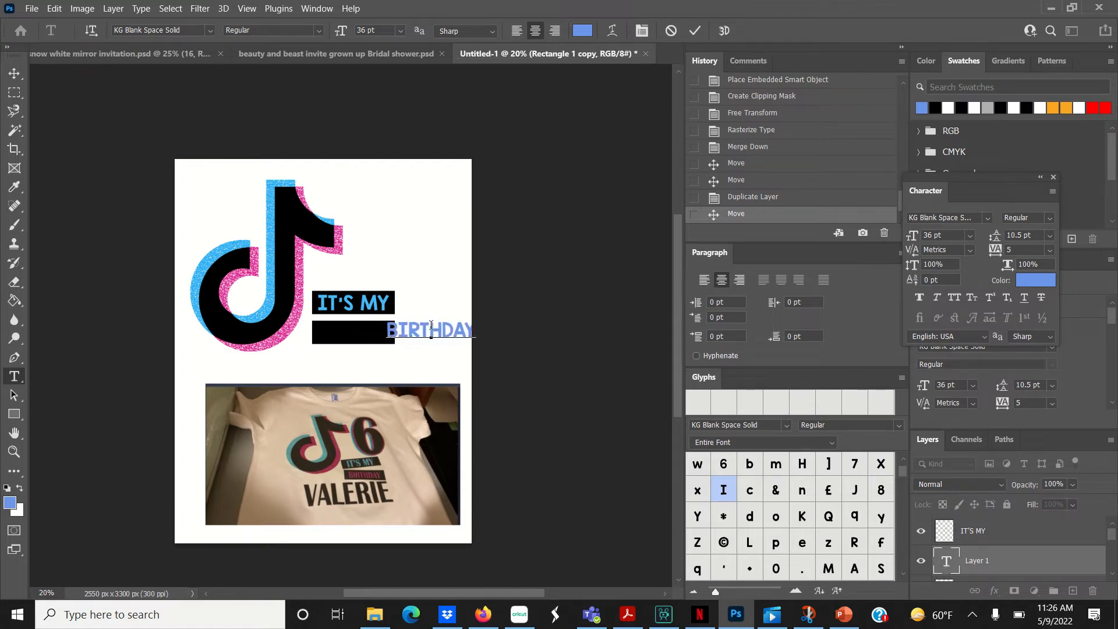
left_click(15, 74)
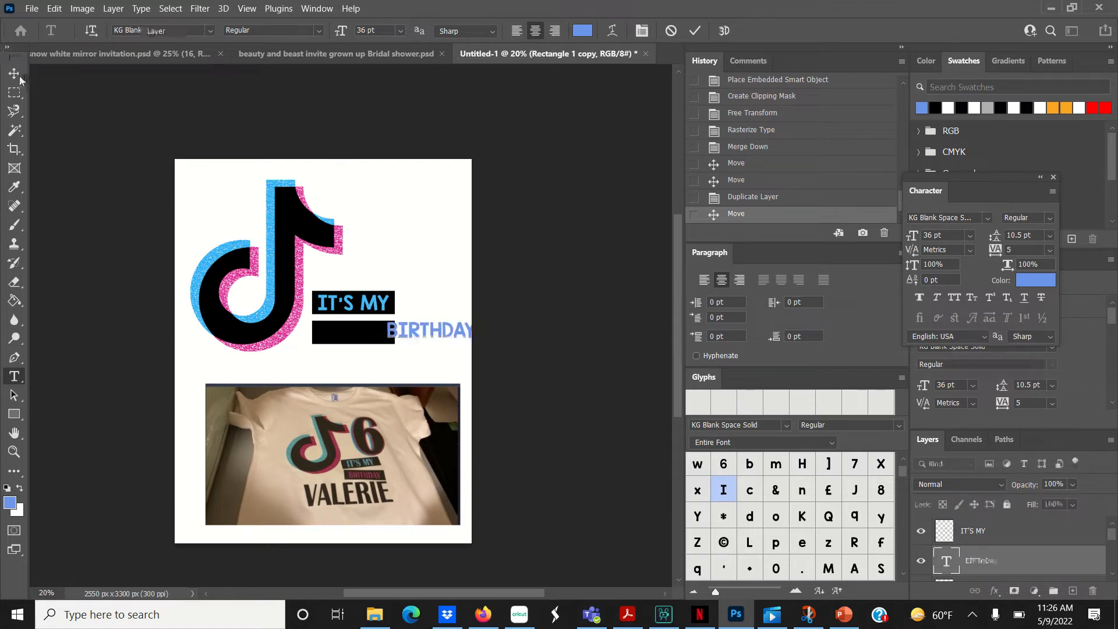
left_click_drag(464, 336, 384, 334)
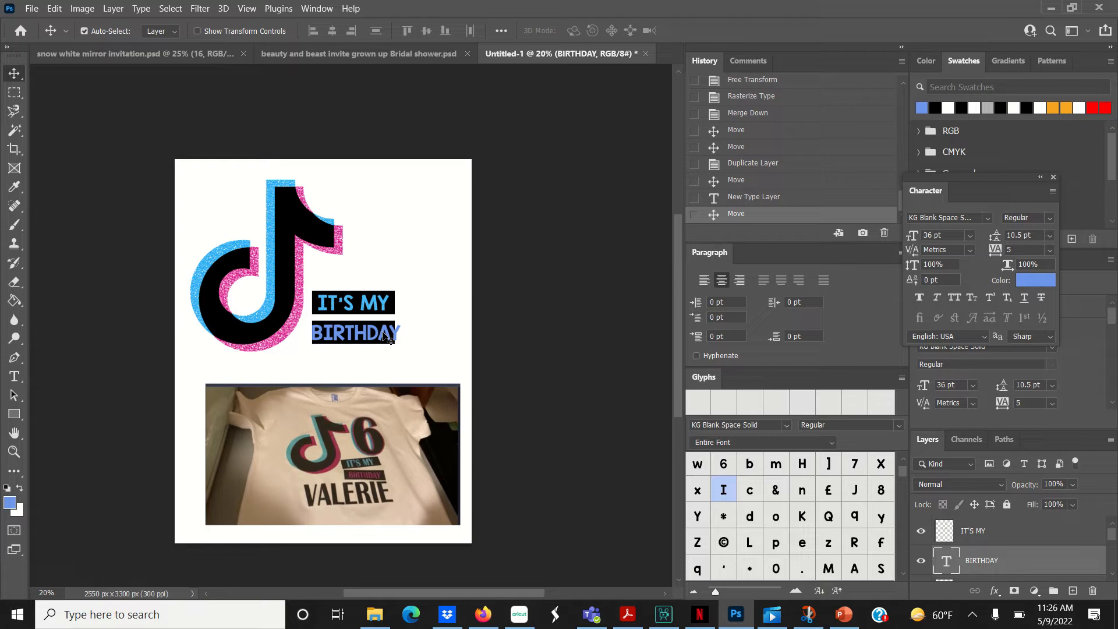
Step: Enlarge the lower black bar to about 120% and nudge it left until it is centered behind "BIRTHDAY"
left_click(387, 344)
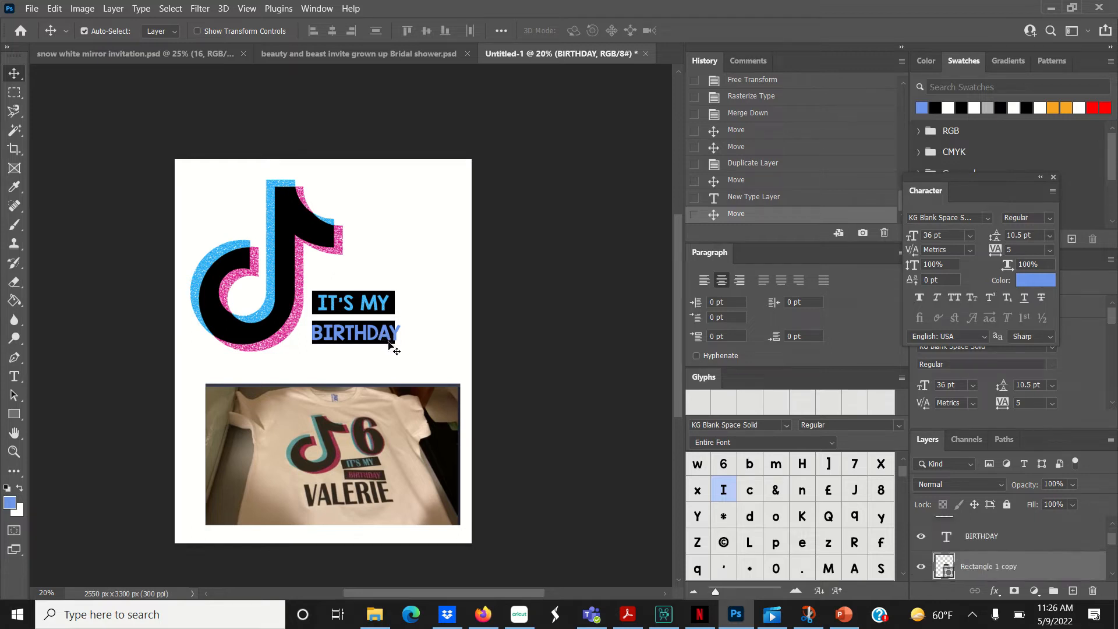
left_click_drag(389, 342, 392, 343)
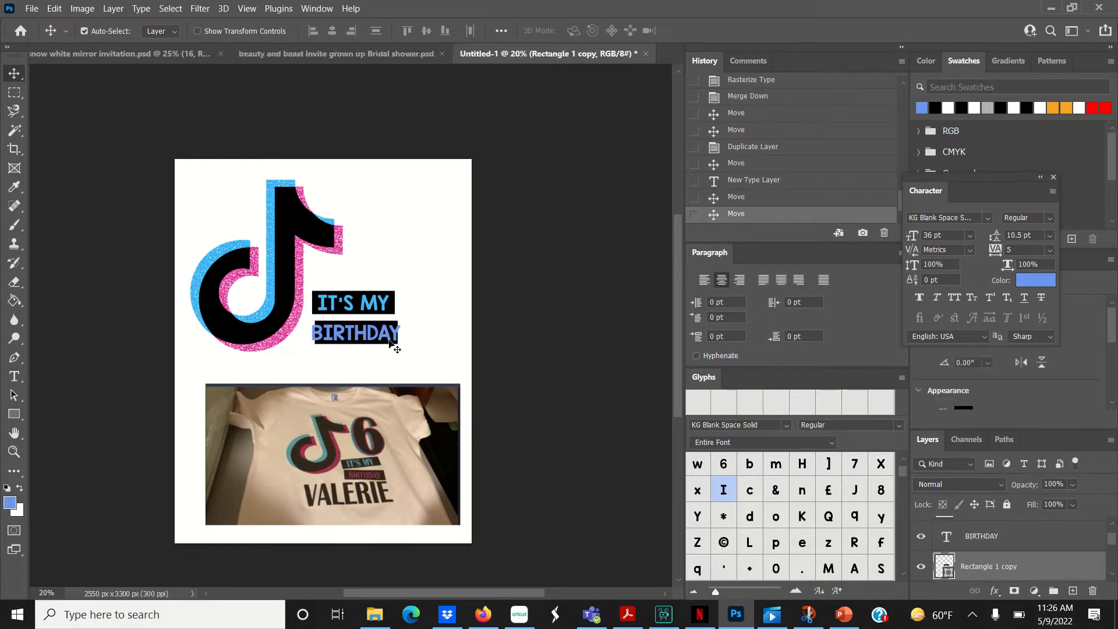
key("ctrl+t")
left_click_drag(399, 331, 415, 331)
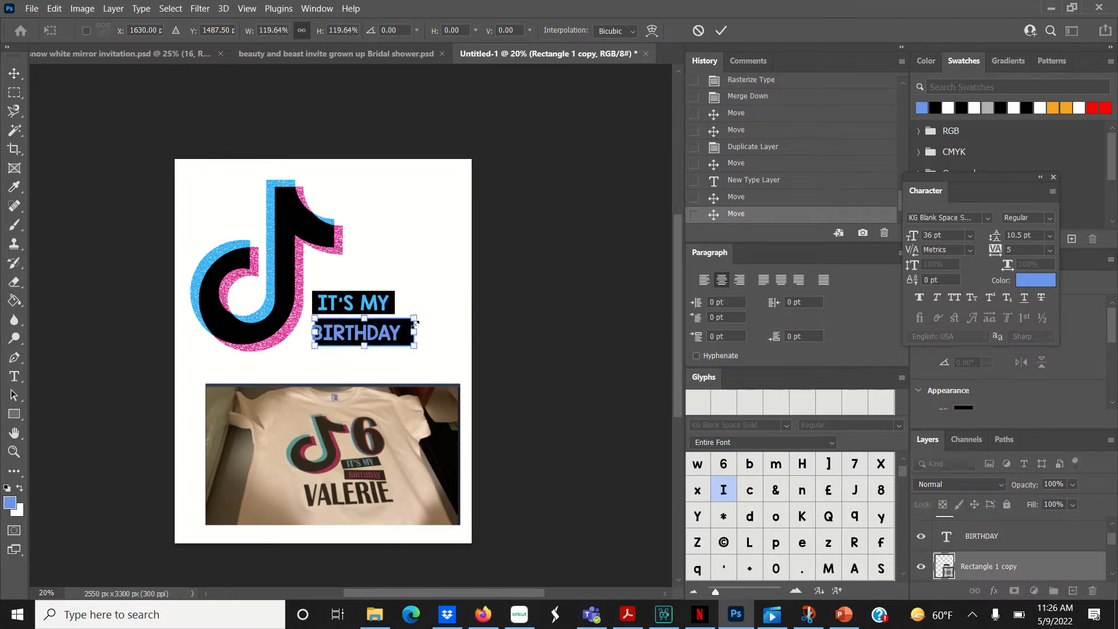
key("Return")
key("Left")
key("Left")
key("Left")
key("Left")
key("Left")
key("Left")
key("Left")
key("Left")
key("Left")
key("Left")
key("Left")
key("Left")
key("Left")
key("Left")
key("Left")
key("Left")
key("Left")
key("Left")
key("Left")
key("Left")
key("Left")
key("Left")
key("Left")
key("Left")
key("Left")
key("Left")
key("Left")
key("Left")
key("Left")
key("Left")
key("Left")
key("Left")
key("Left")
key("Left")
key("Left")
key("Left")
key("Left")
key("Left")
key("Left")
key("Left")
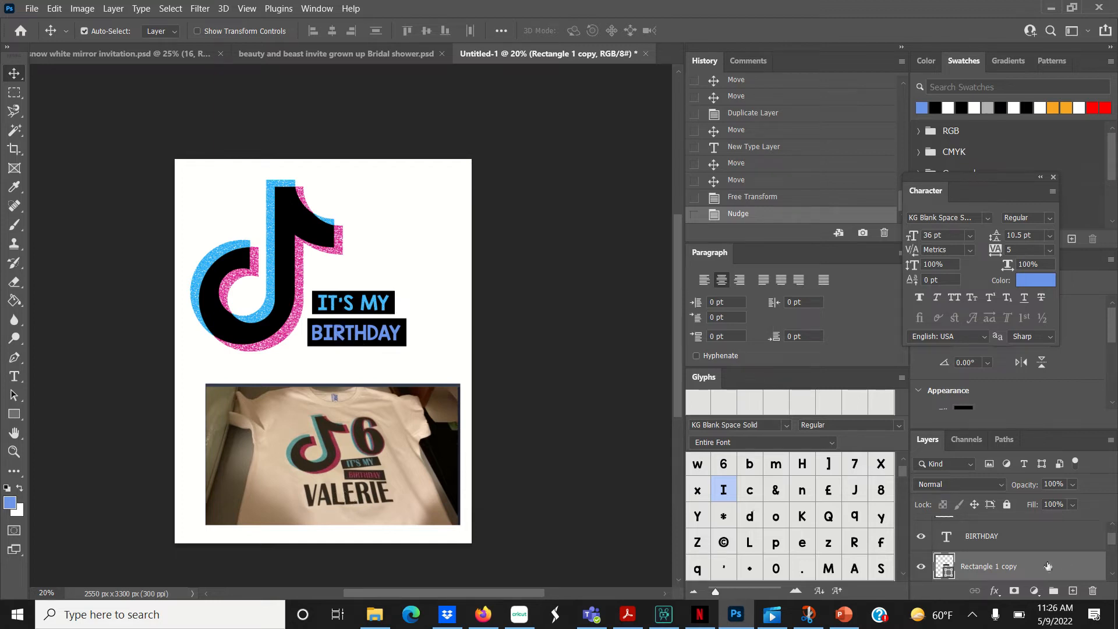
Step: Place the pink glitter image above the BIRTHDAY layer, scale it down over the word, and clip it to the text
left_click(990, 534)
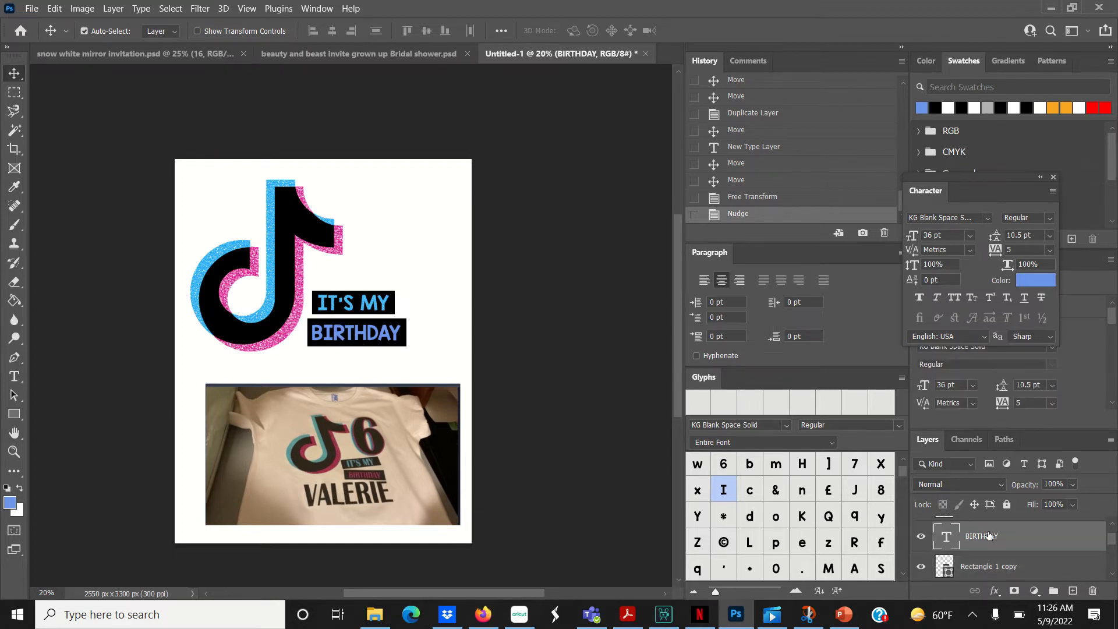
left_click(375, 614)
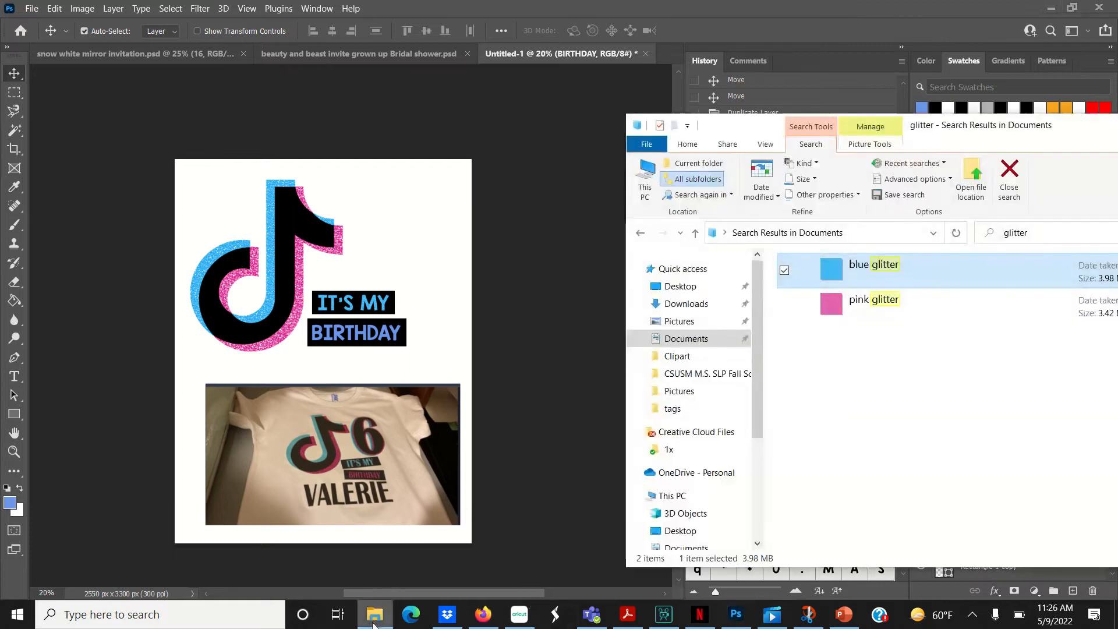
left_click_drag(832, 302, 383, 339)
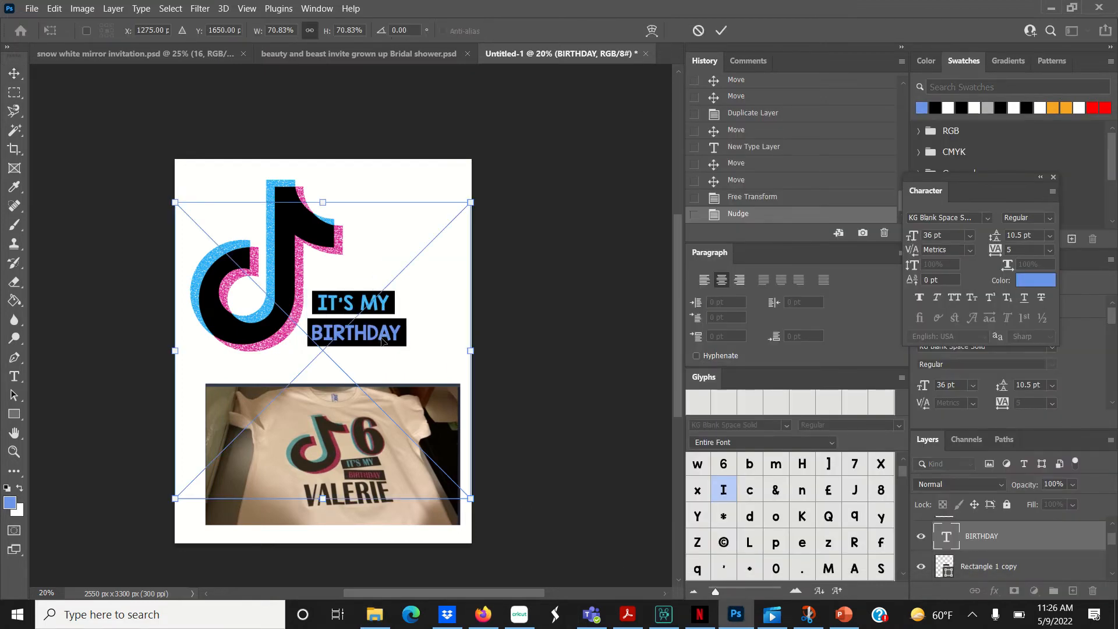
left_click_drag(470, 201, 293, 380)
left_click_drag(196, 488, 315, 397)
key("Return")
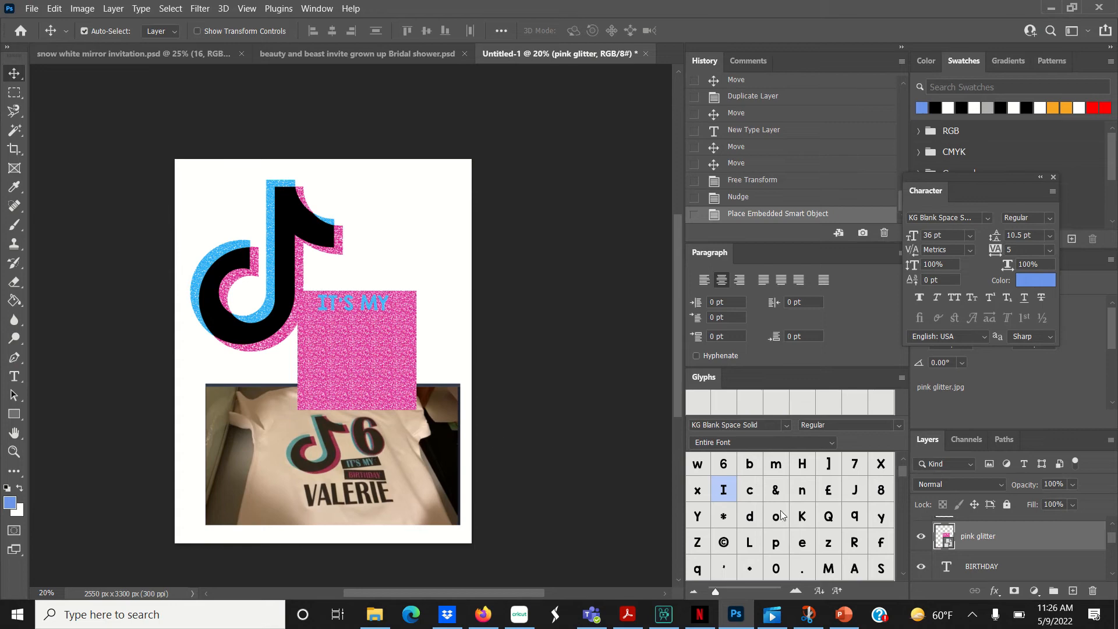
right_click(1004, 526)
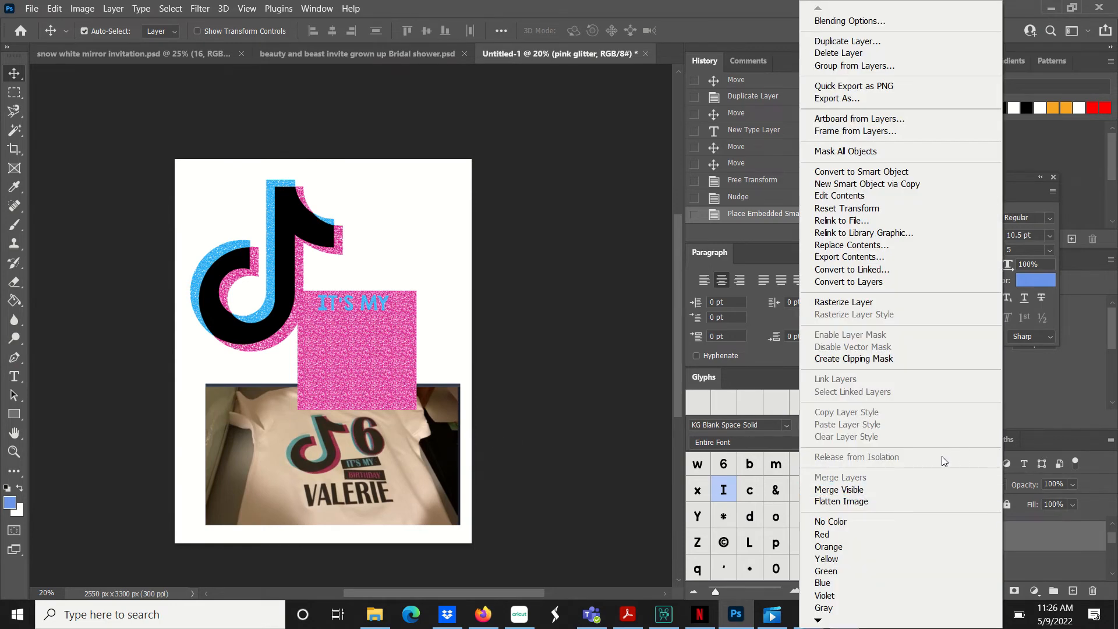
left_click(874, 359)
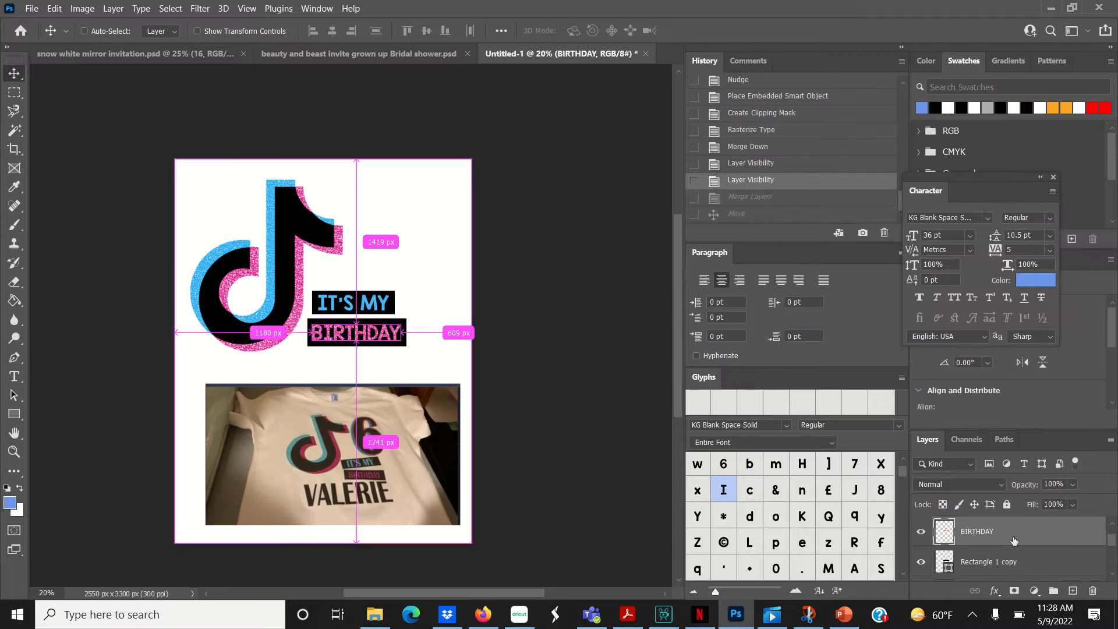
Step: Link the BIRTHDAY layer with its black bar, Rectangle 1 copy, and align the pair with the left edge of the "IT'S MY" bar
right_click(1035, 559)
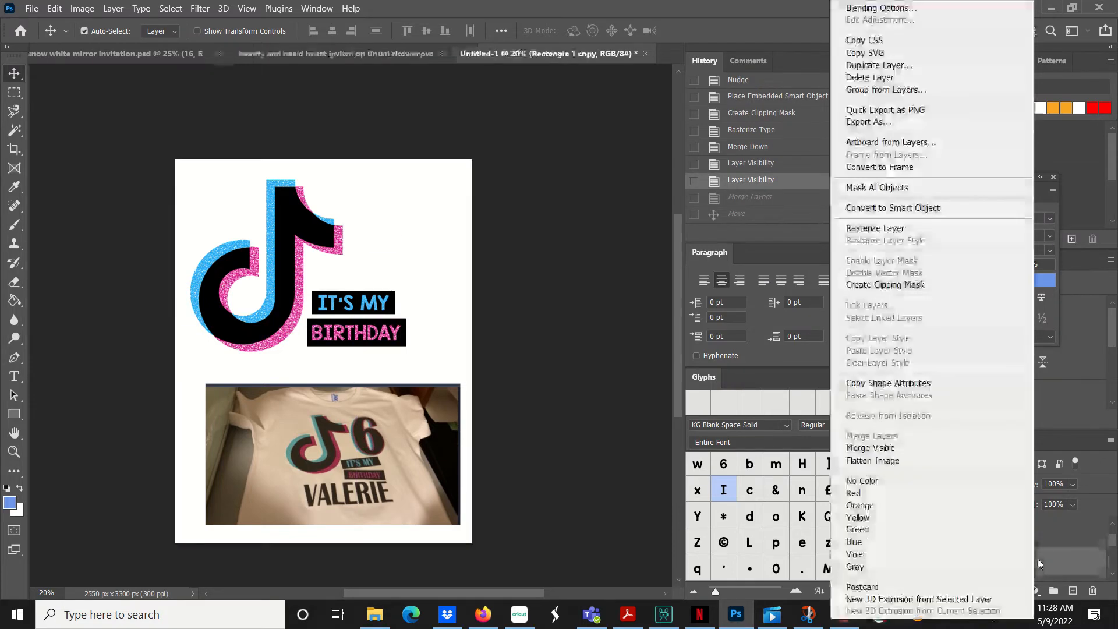
right_click(1055, 539)
right_click(1073, 535)
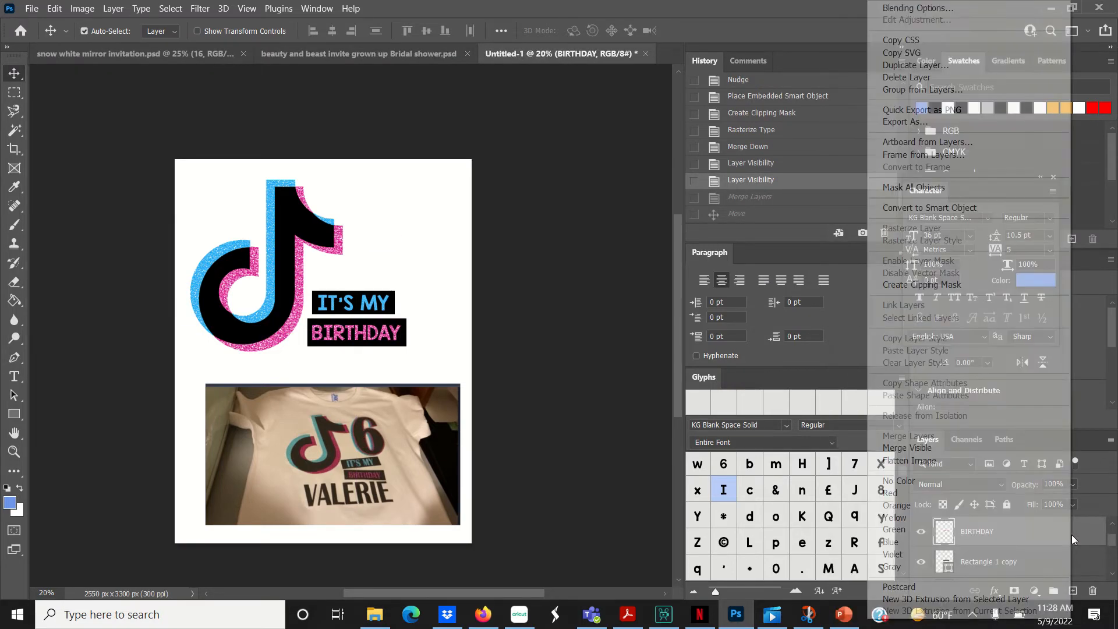
left_click(1076, 532)
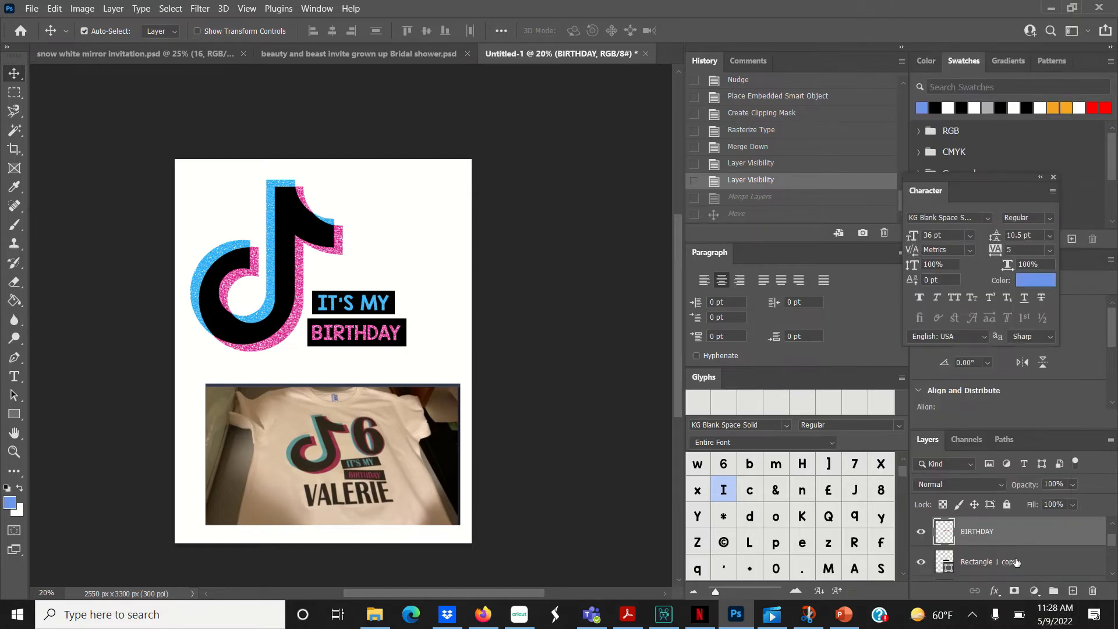
left_click(1016, 561, "ctrl")
right_click(1017, 559)
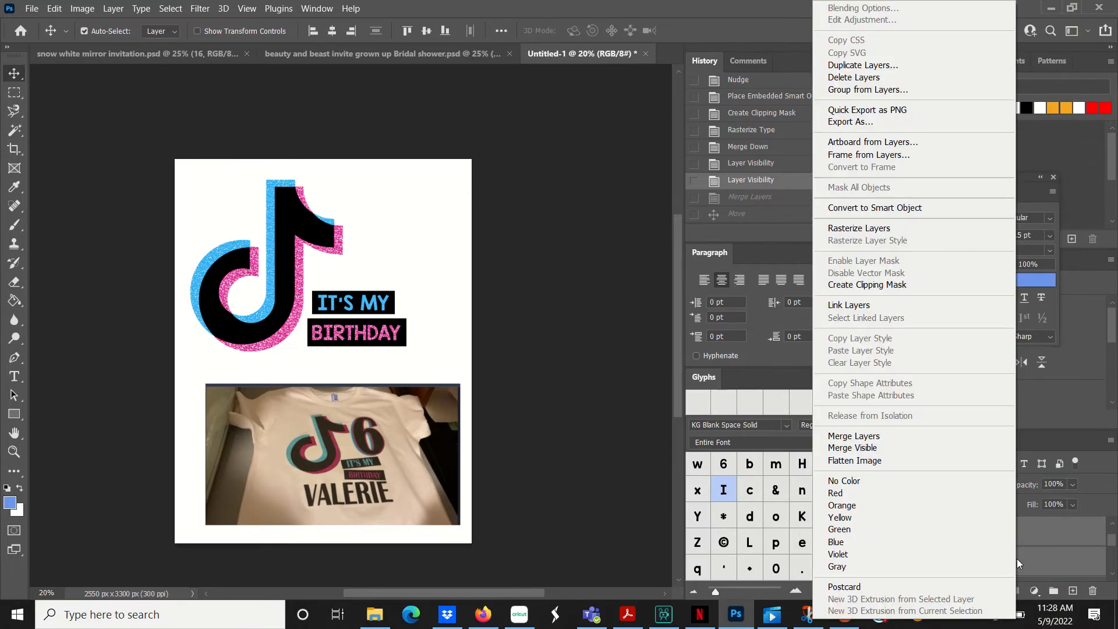
left_click(871, 314)
mouse_move(366, 341)
left_mouse_down()
mouse_move(377, 333)
mouse_move(370, 343)
left_mouse_up()
Step: Reorder the IT'S MY layer so it sits directly above Rectangle 1
left_click(380, 303)
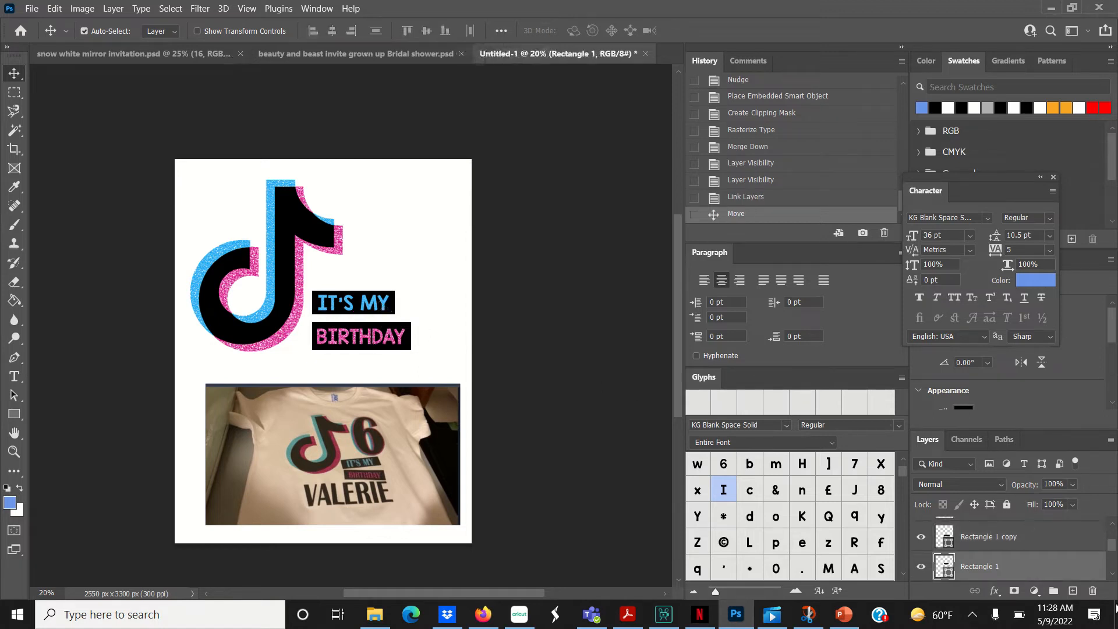
scroll(1116, 583, "down", 1)
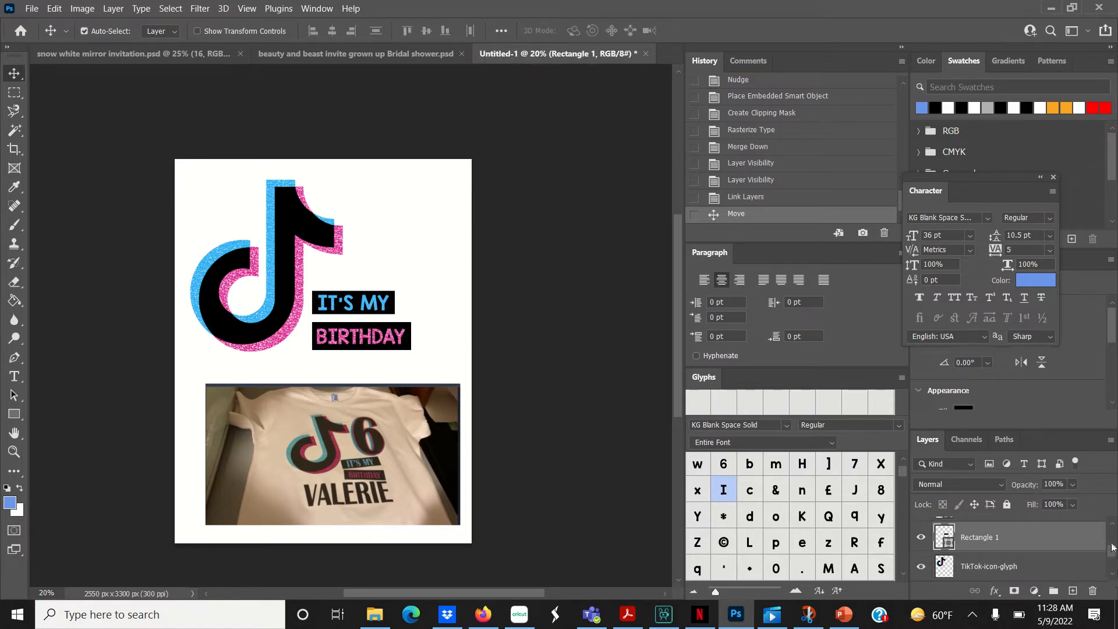
scroll(1111, 531, "up", 2)
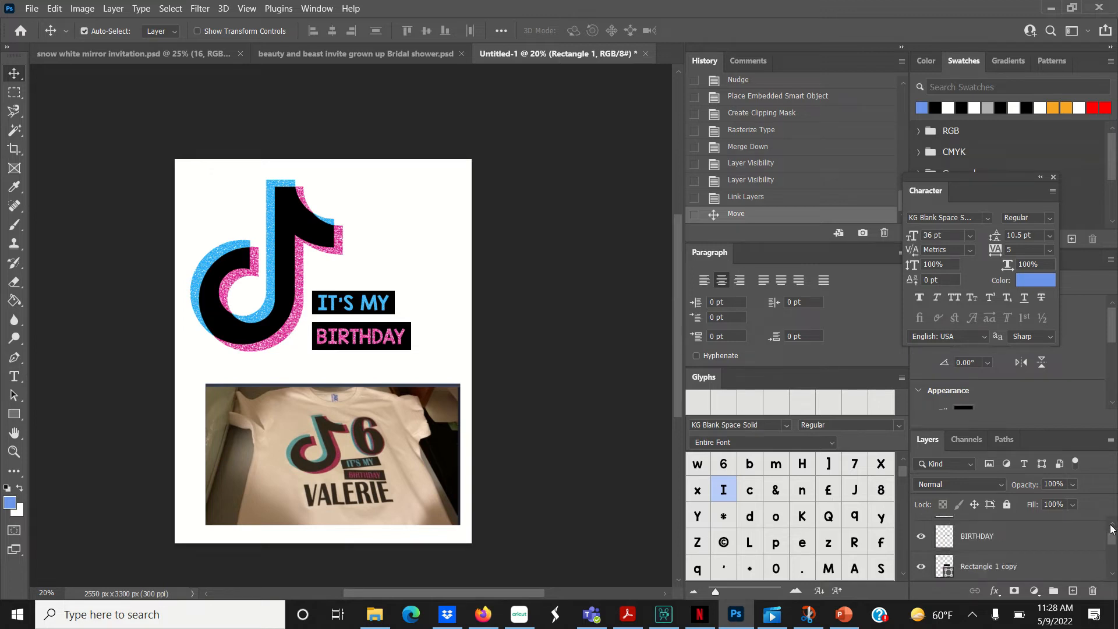
scroll(1112, 529, "up", 1)
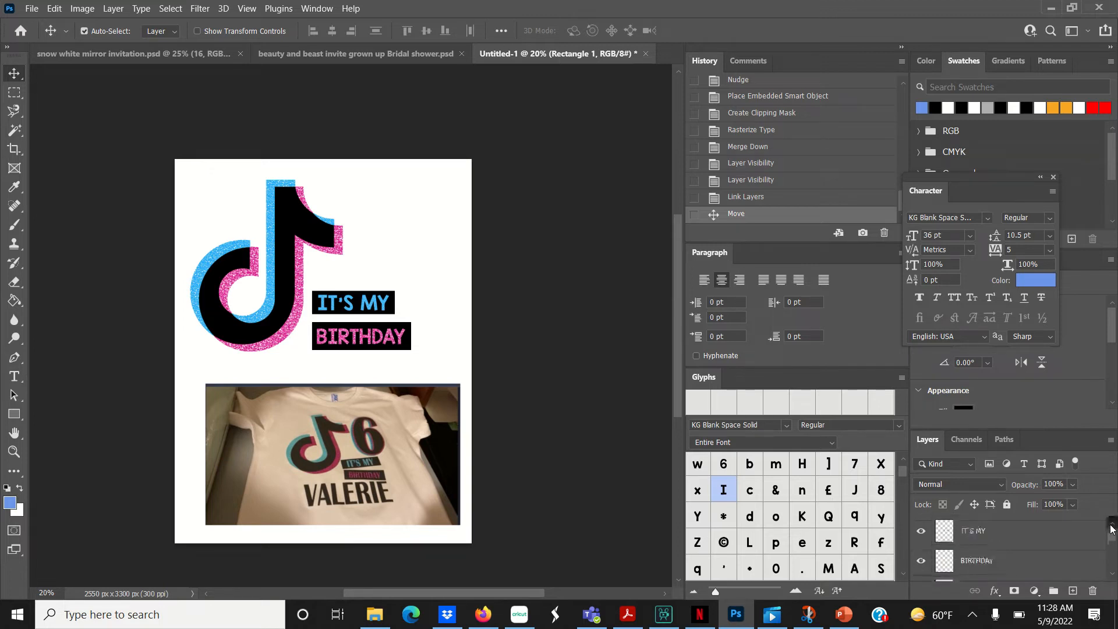
left_click(1045, 535)
scroll(1025, 541, "down", 2)
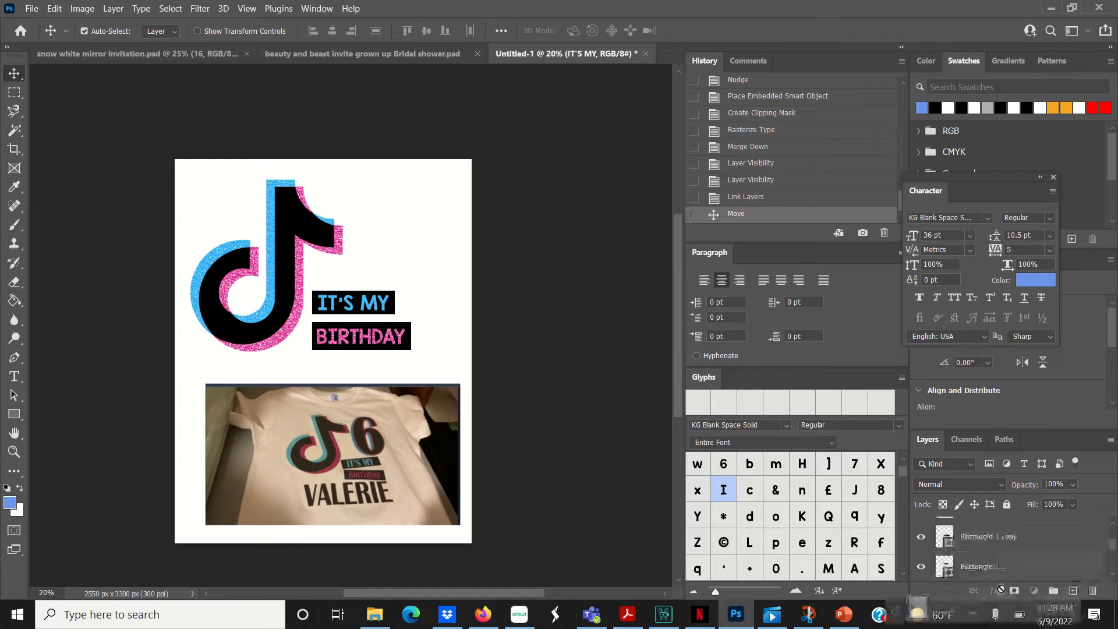
left_click_drag(1020, 547, 1018, 551)
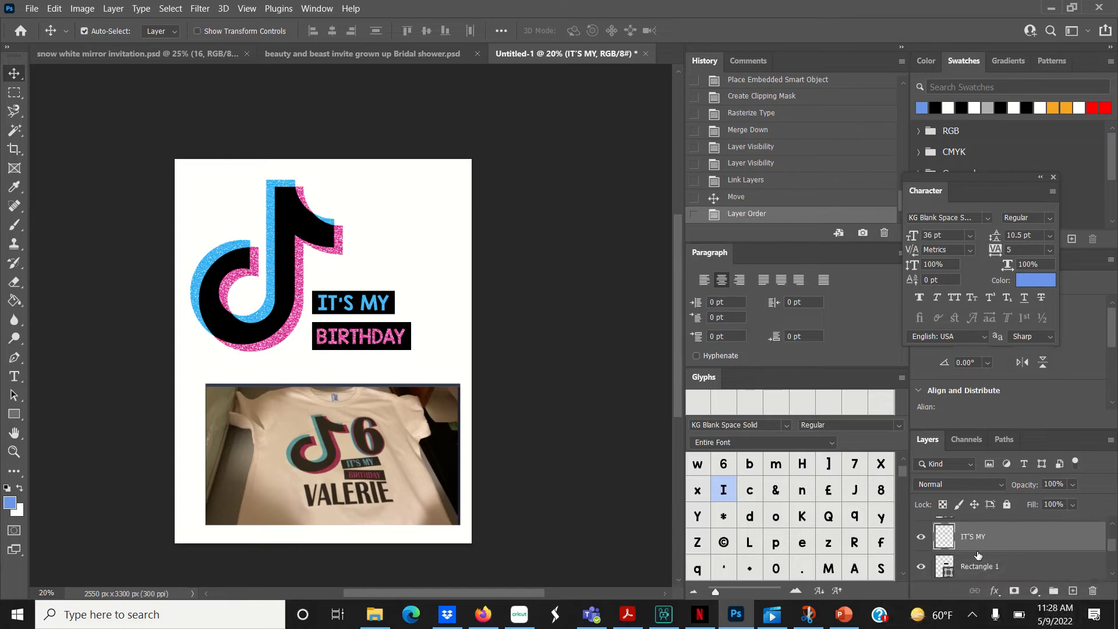
Step: Identify Rectangle 1 by toggling its visibility, and link it with the IT'S MY layer
left_click(947, 569)
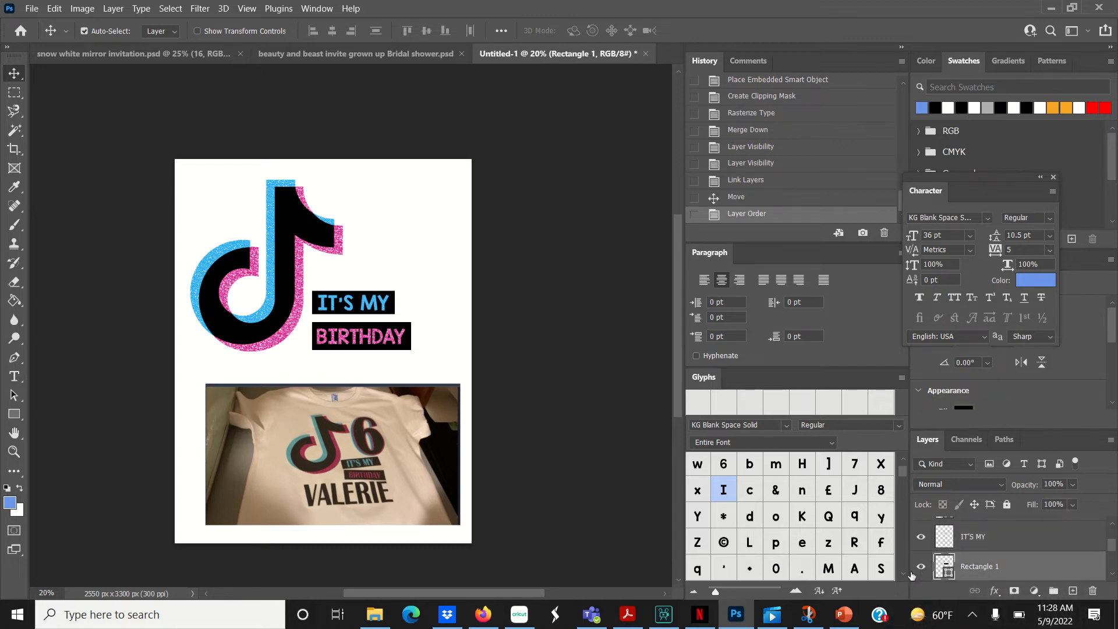
left_click(921, 568)
left_click(921, 569)
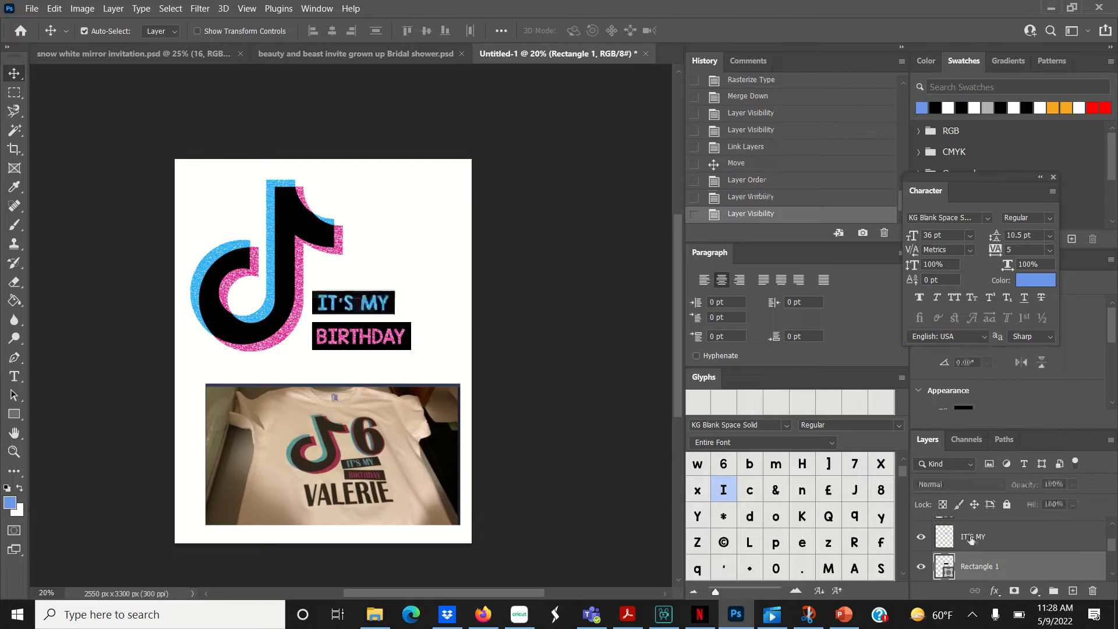
left_click(983, 539, "ctrl")
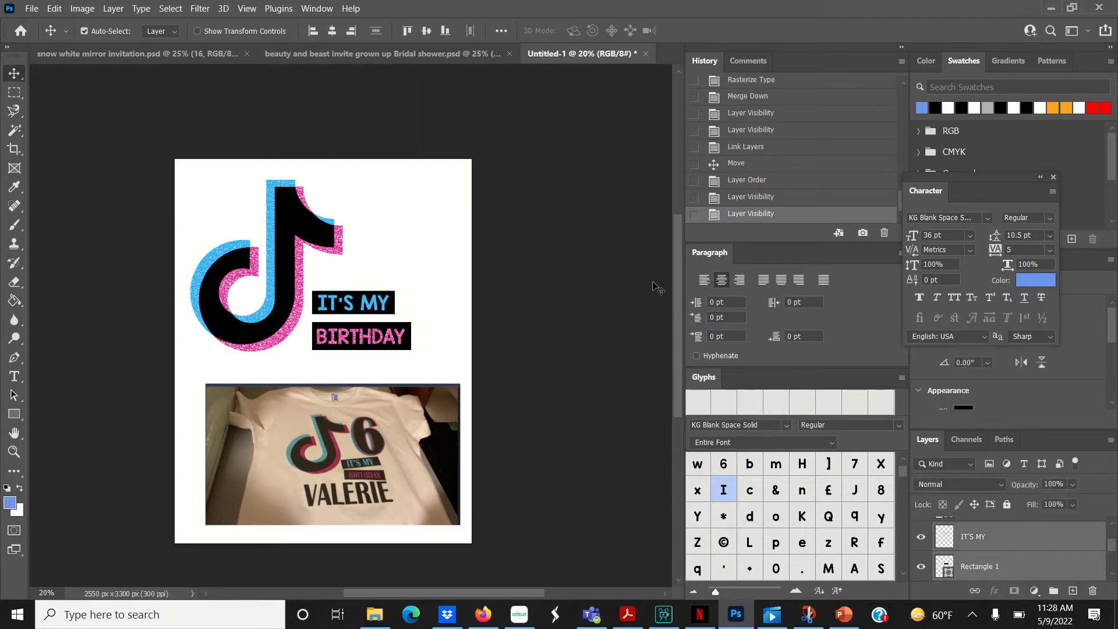
right_click(1026, 545)
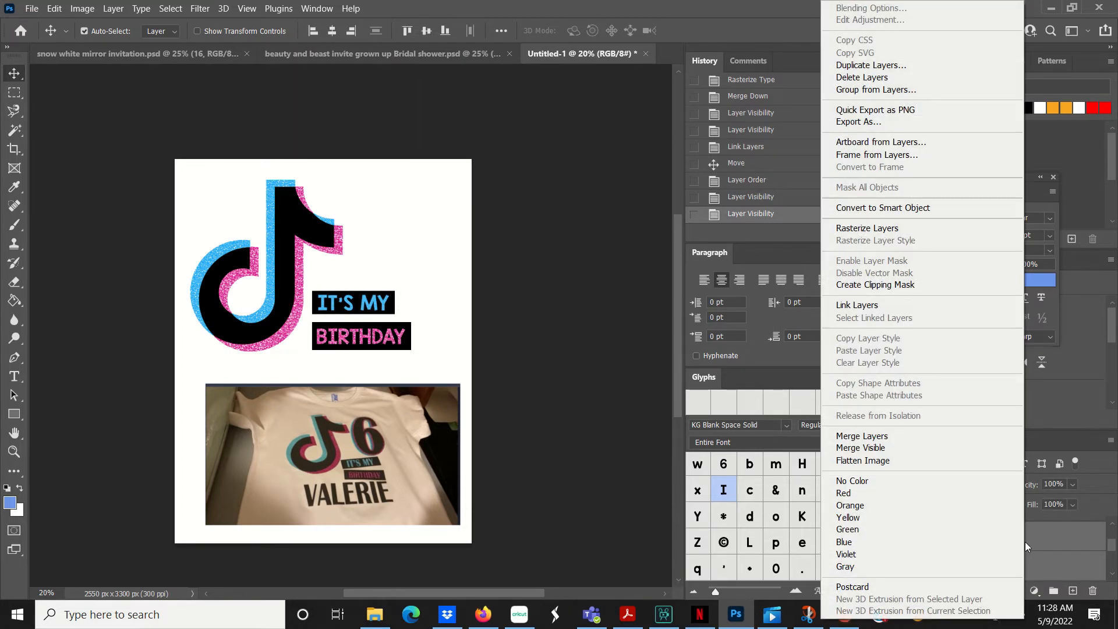
left_click(875, 305)
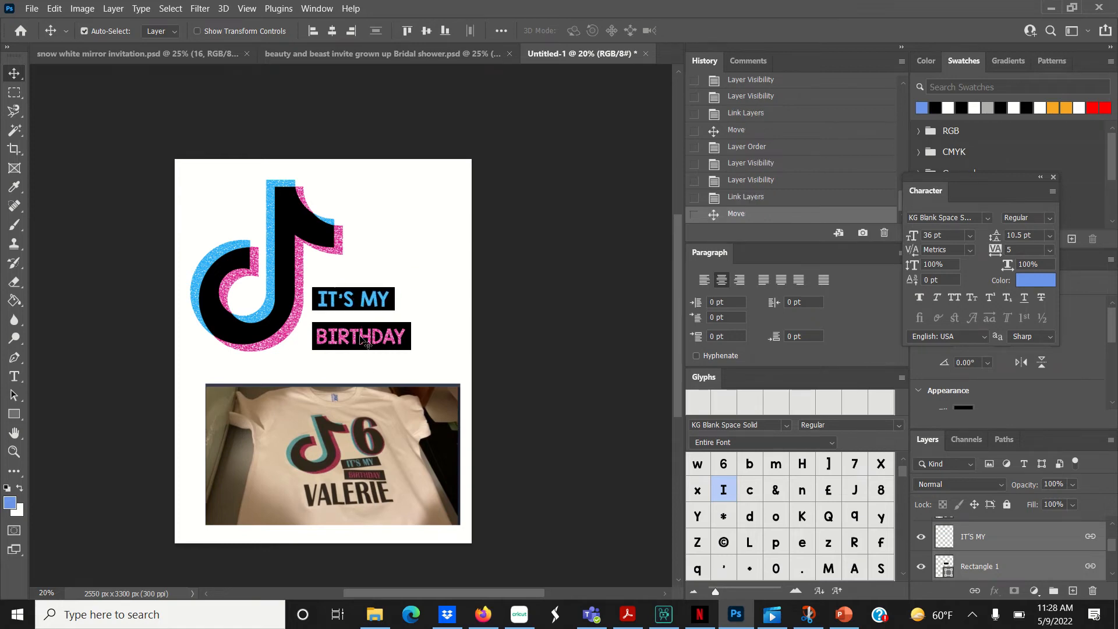
Step: Rotate the linked "BIRTHDAY" text and bar slightly clockwise so they slant down to the right
left_click(366, 341)
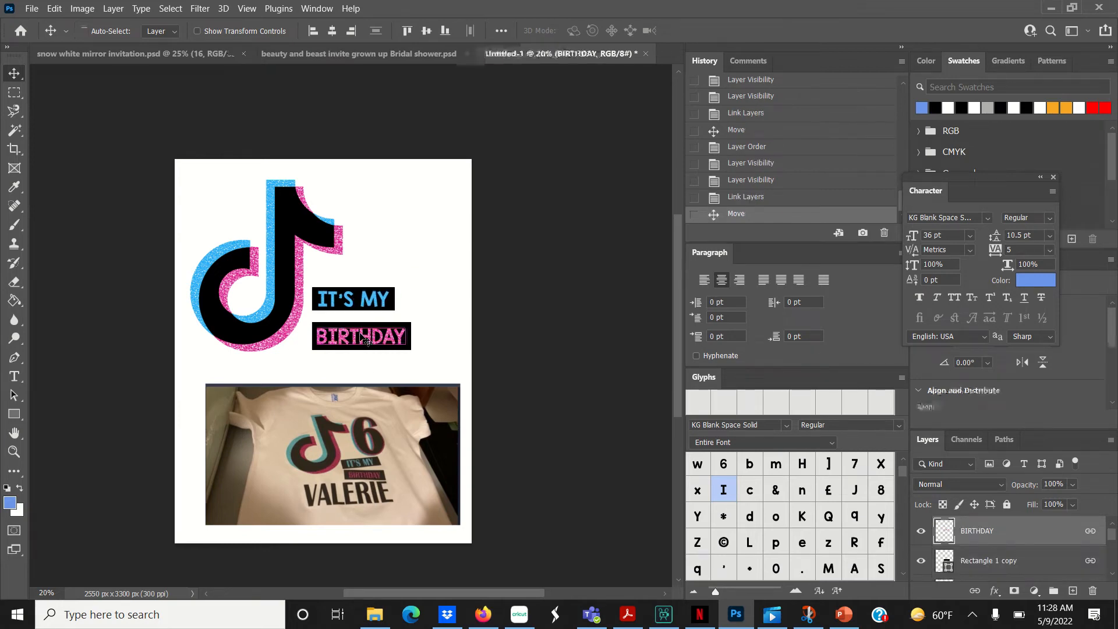
key("ctrl+t")
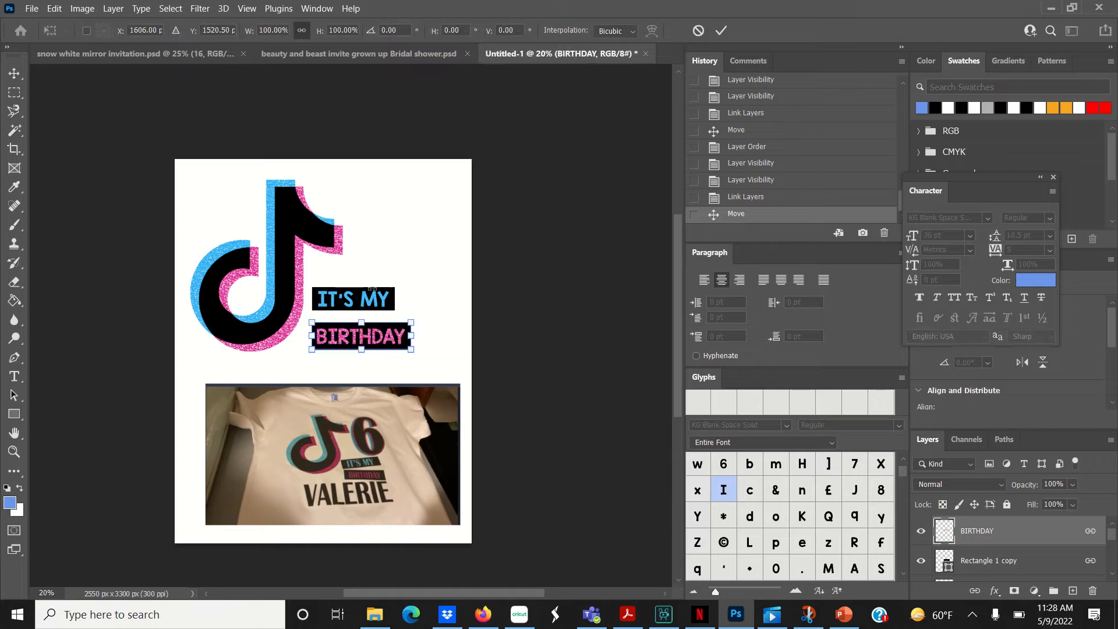
left_click_drag(373, 287, 380, 284)
key("Return")
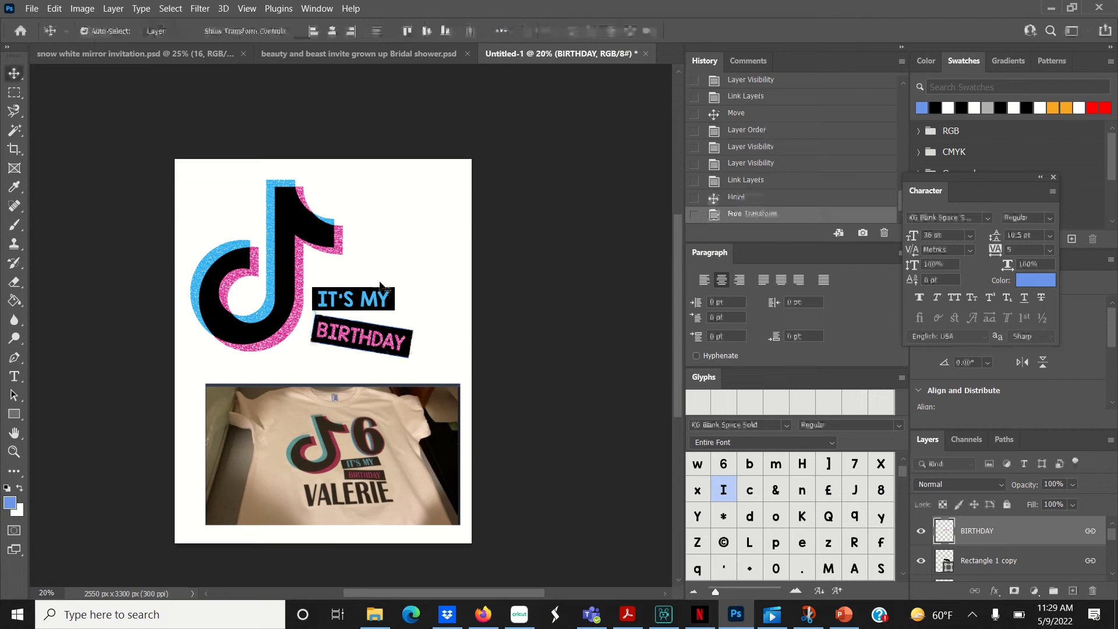
Step: Rotate the linked "IT'S MY" text and bar about 3.8° clockwise
left_click(378, 307, "ctrl")
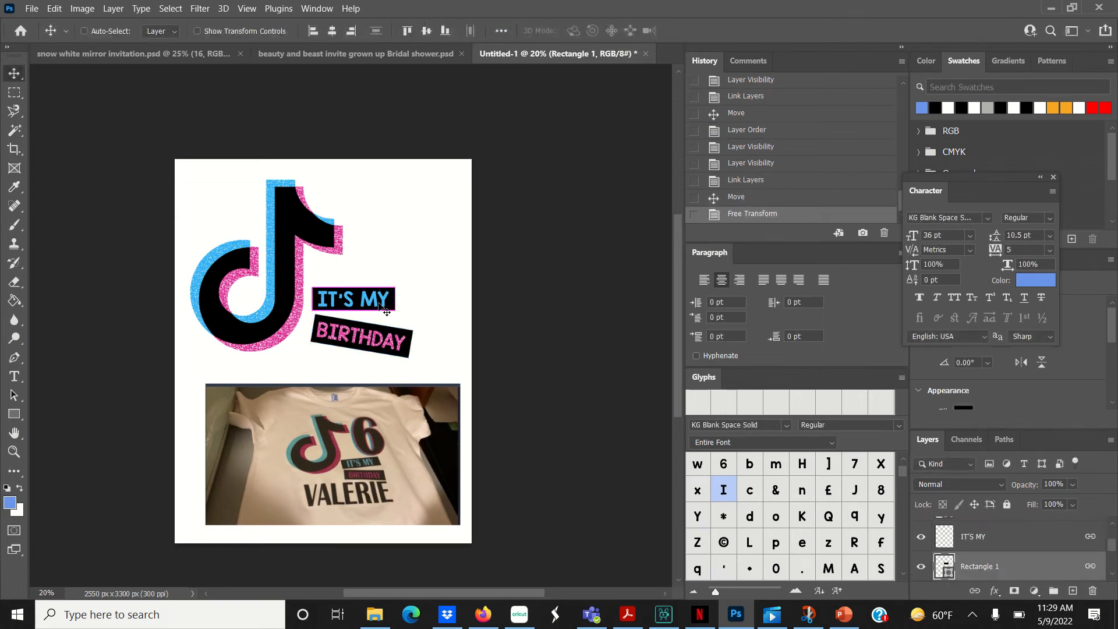
key("ctrl+t")
left_click_drag(342, 254, 346, 252)
key("Return")
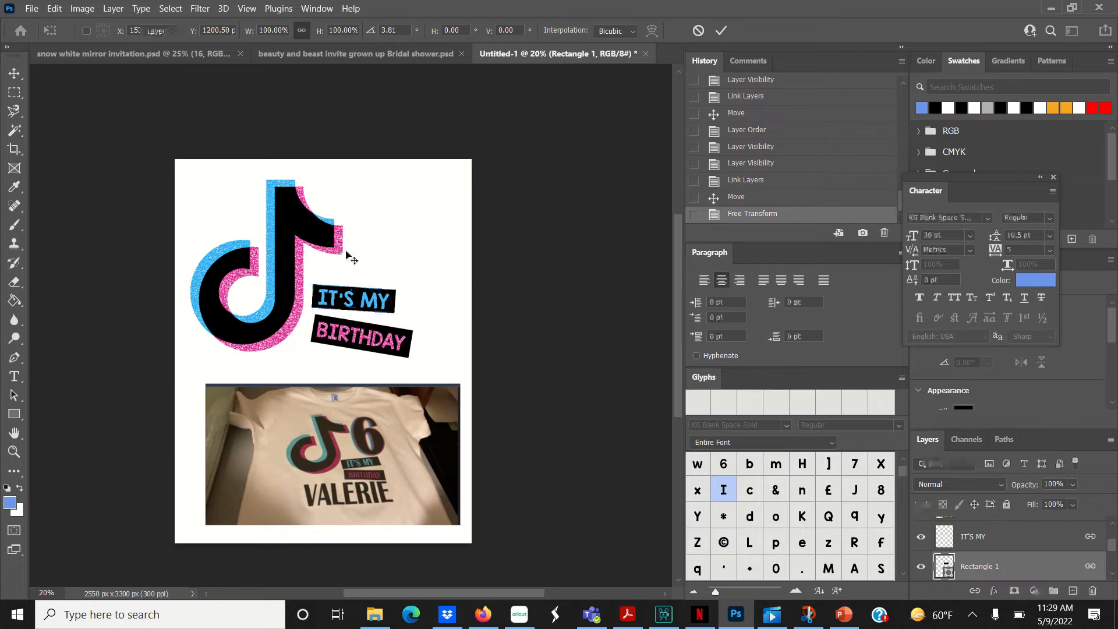
Step: Nudge the tilted "BIRTHDAY" text and bar left and up, closer beneath "IT'S MY"
left_click(348, 336)
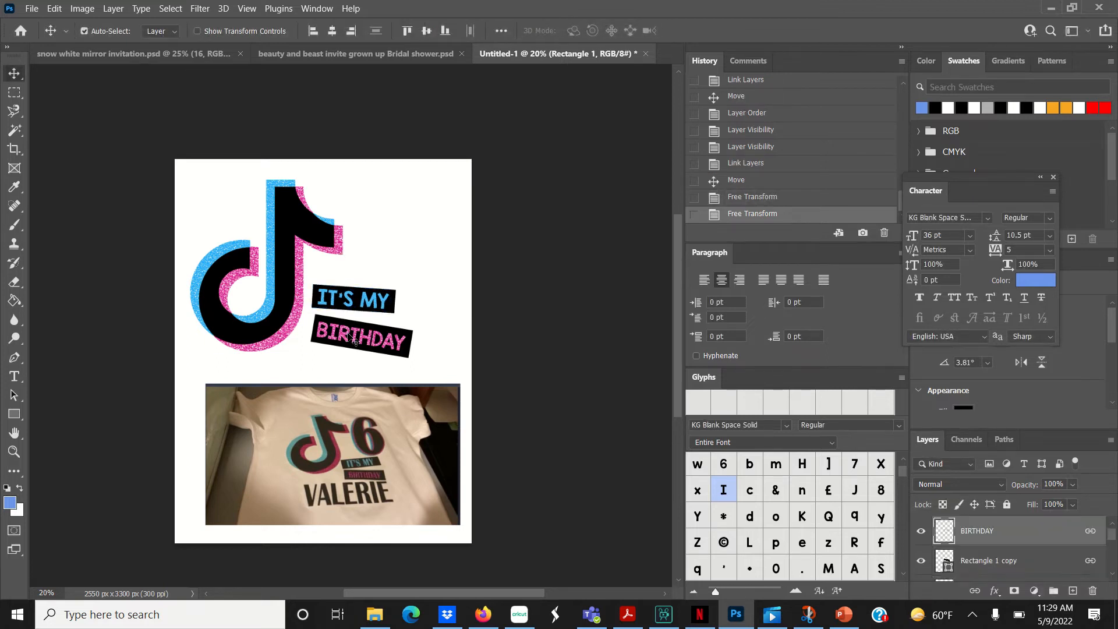
key("shift+Left")
key("shift+Left")
key("shift+Left")
key("shift+Left")
key("shift+Left")
key("shift+Left")
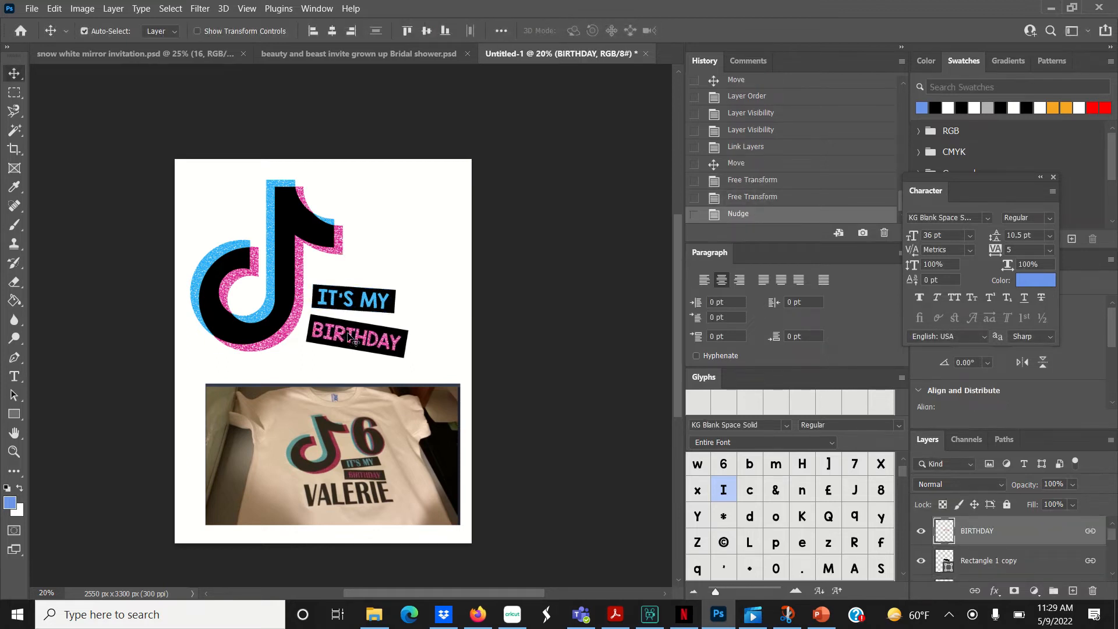
key("shift+Up")
key("shift+Up")
key("shift+Up")
key("shift+Up")
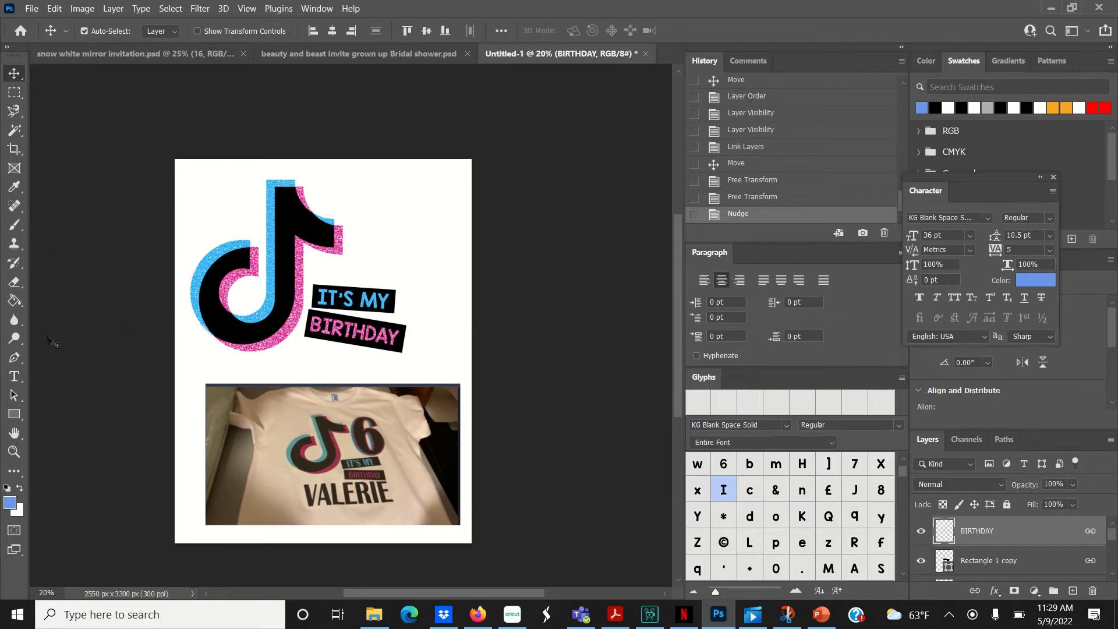
Step: Add the text "6" on the blank area to the right of the logo and set its font to Franklin Gothic Heavy
left_click(14, 377)
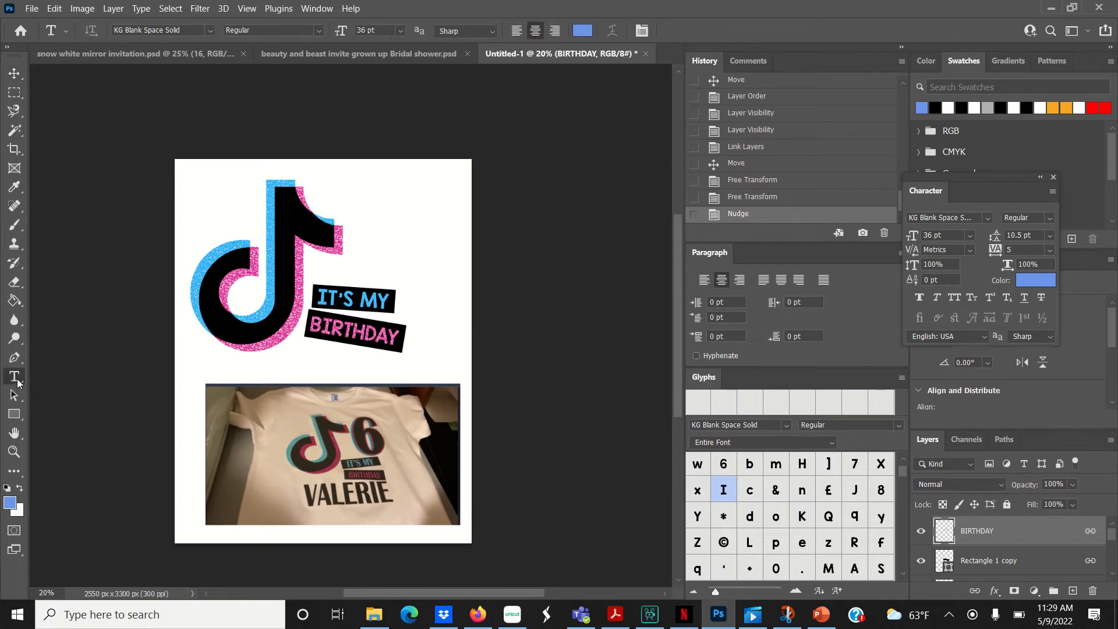
left_click(430, 283)
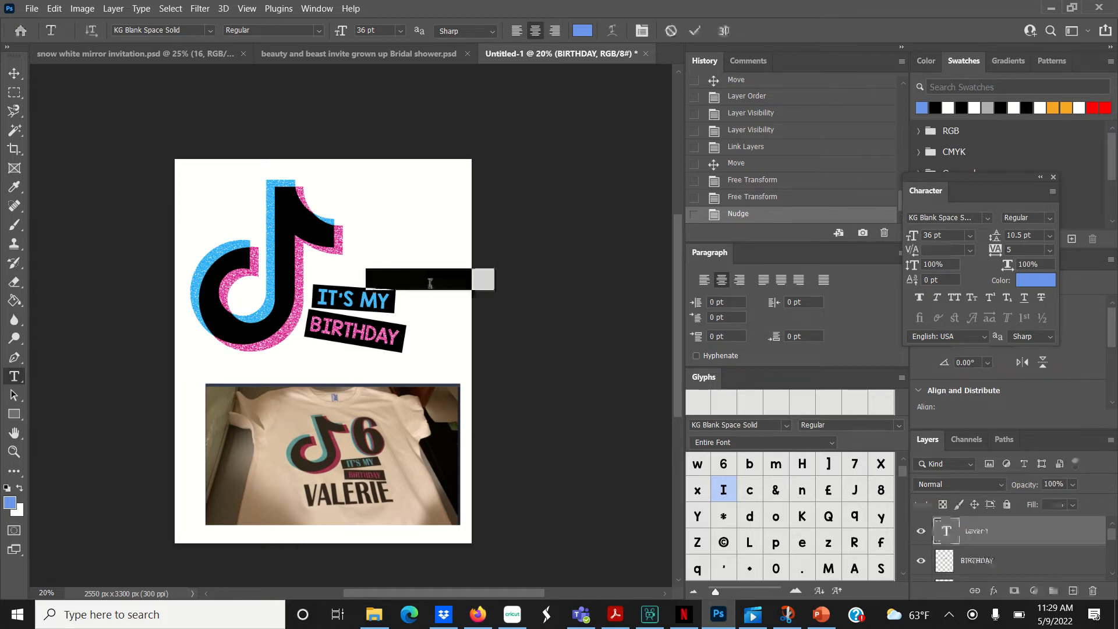
type("6")
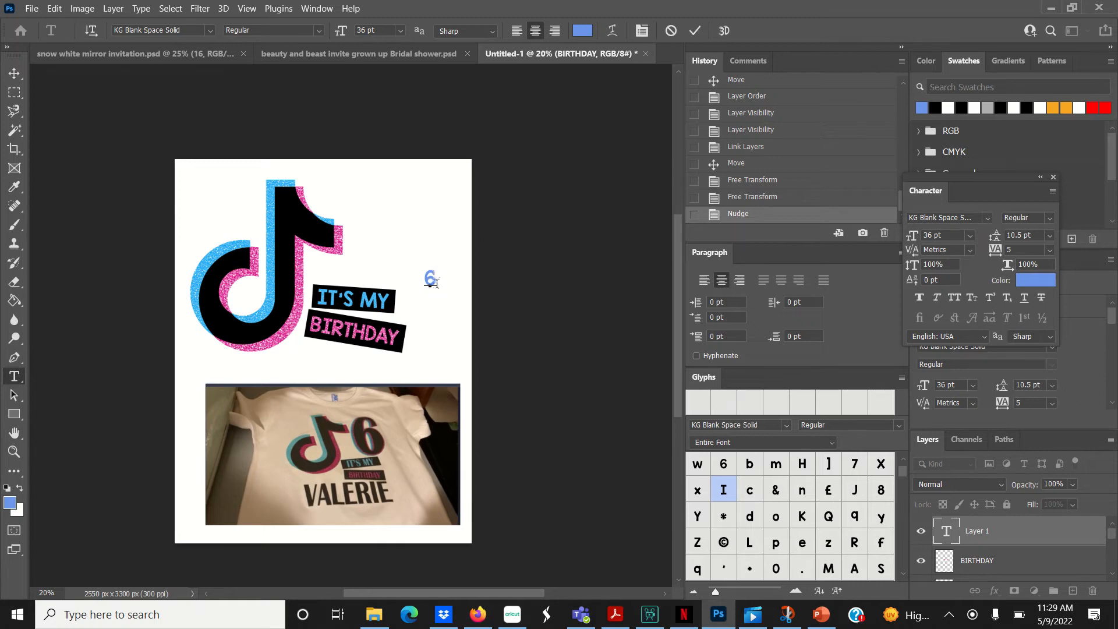
left_click_drag(435, 280, 390, 279)
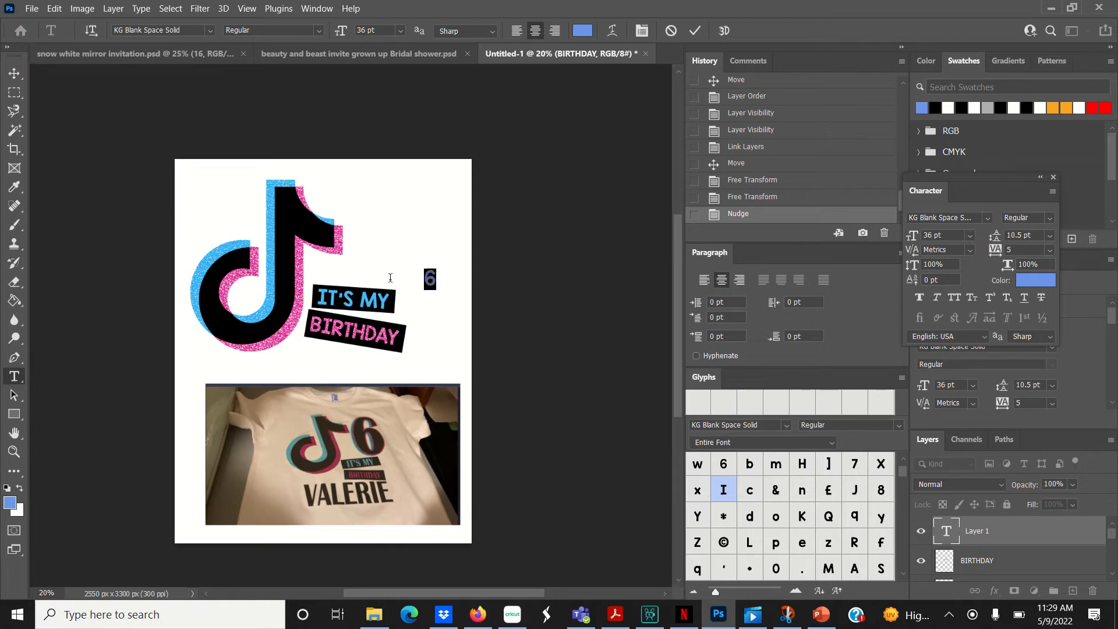
left_click(987, 218)
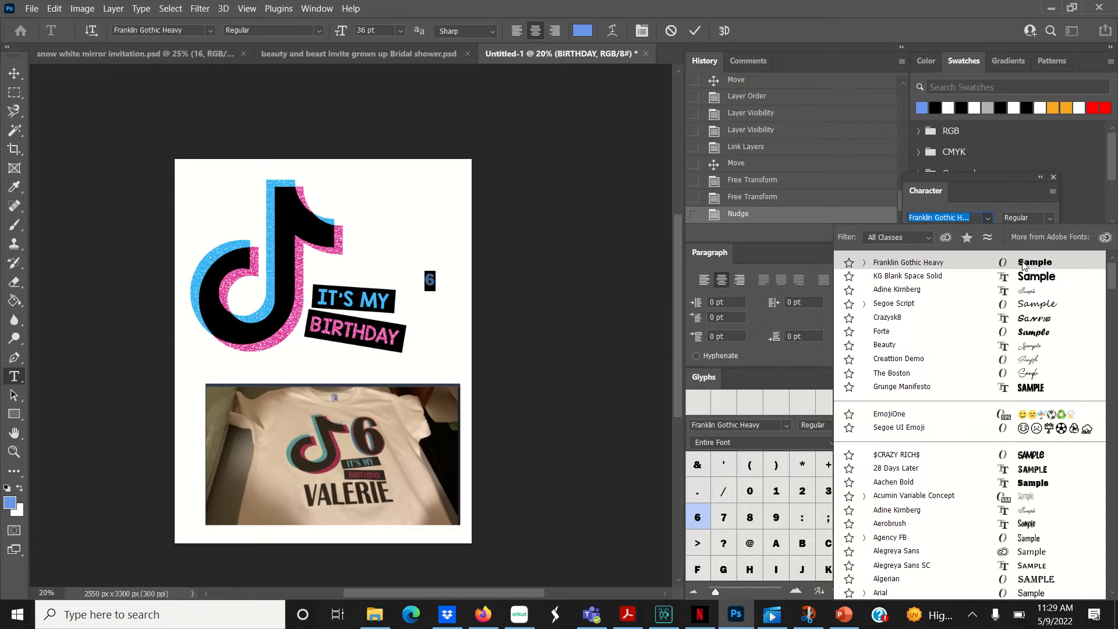
left_click(1023, 264)
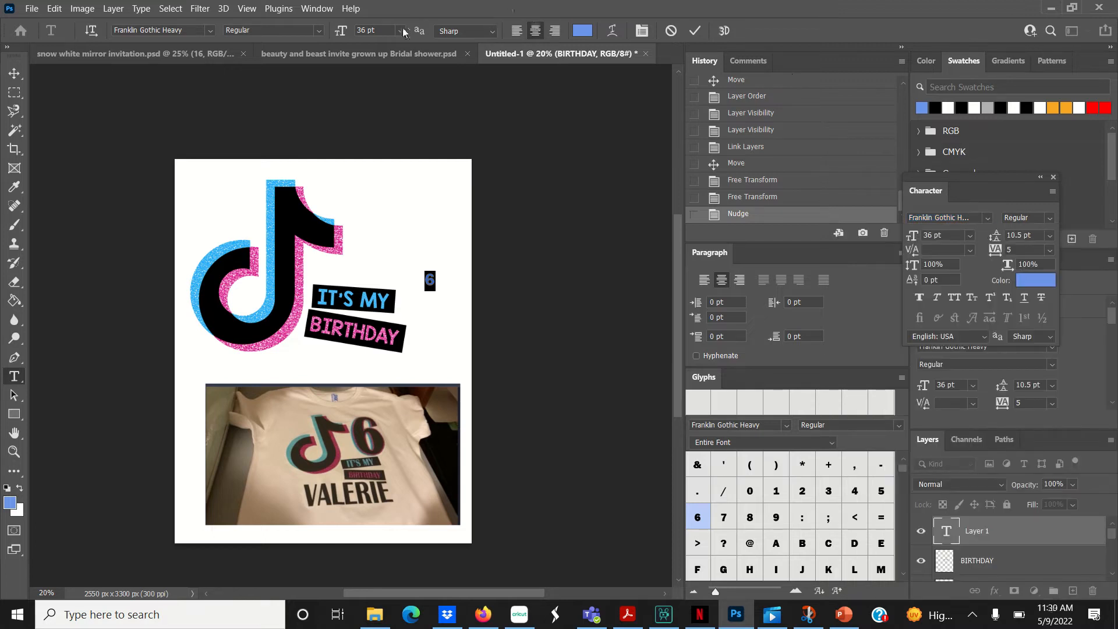
Step: Try the "6" text at 72 pt and at 200 pt
left_click(404, 32)
left_click(396, 218)
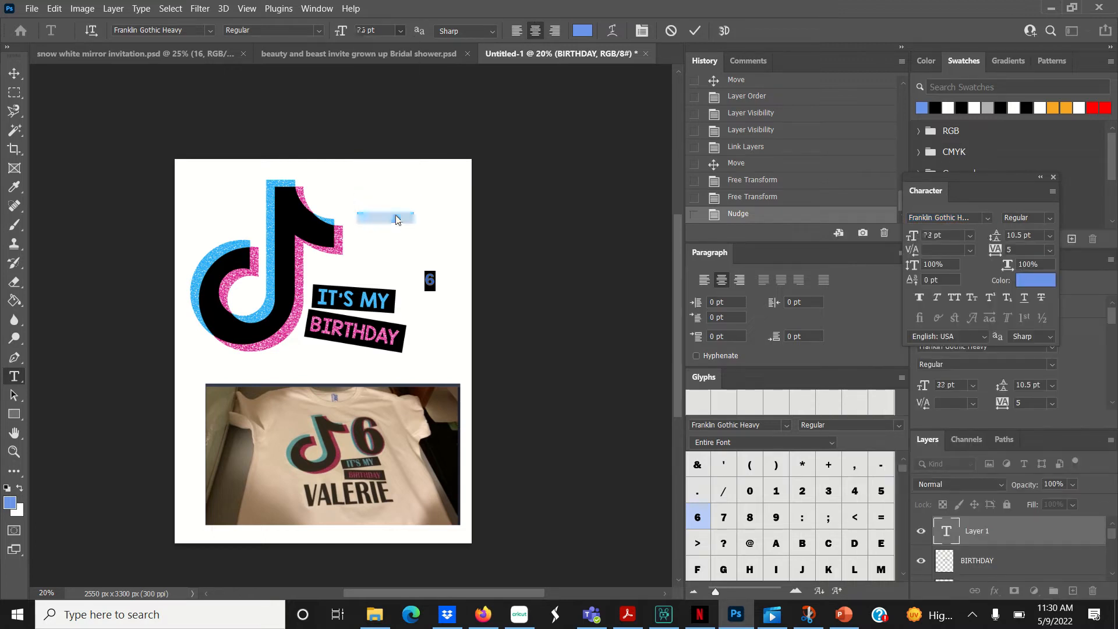
left_click(386, 30)
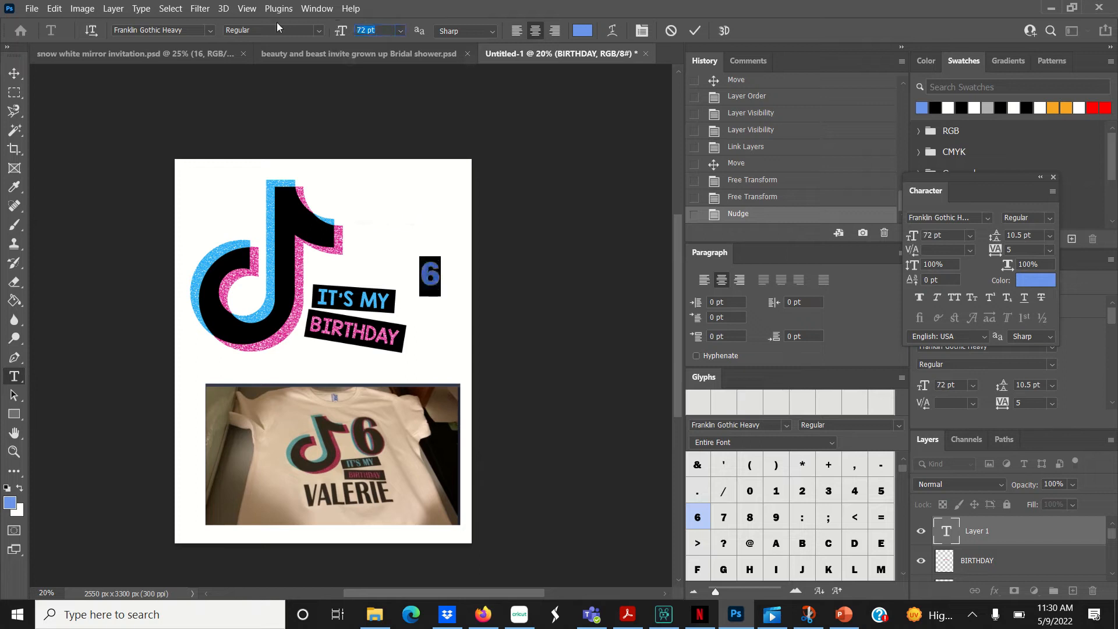
mouse_move(487, 6)
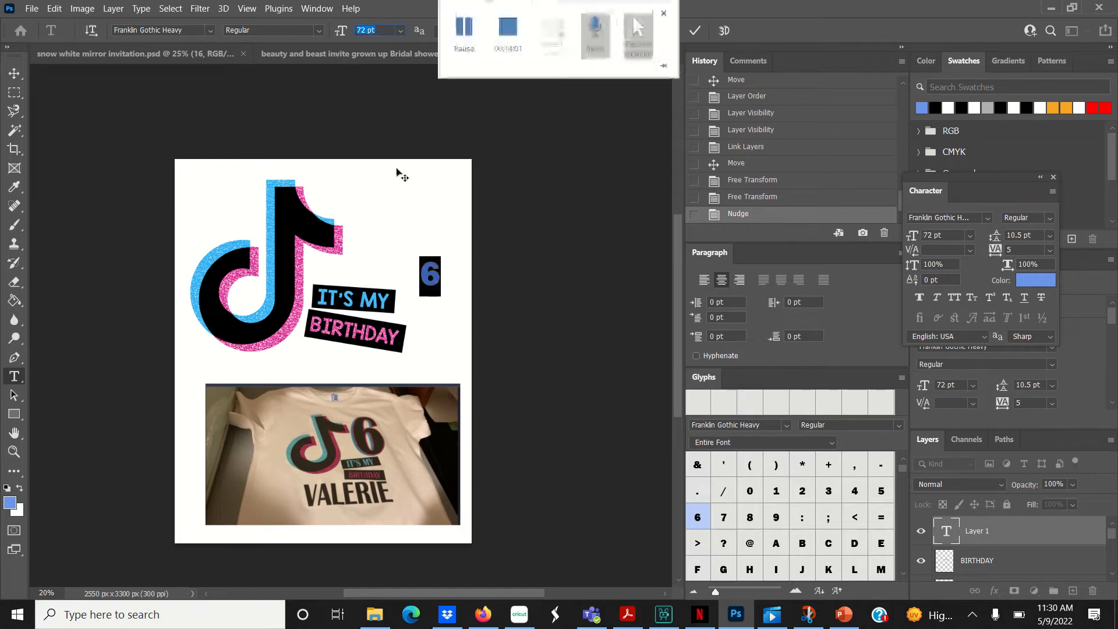
type("200")
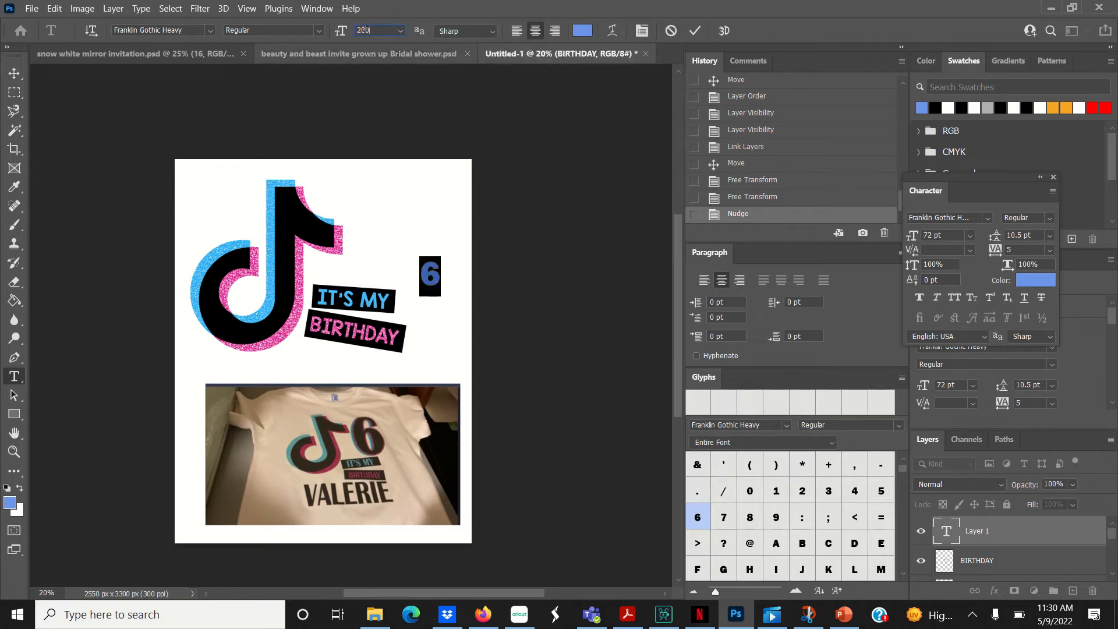
key("Return")
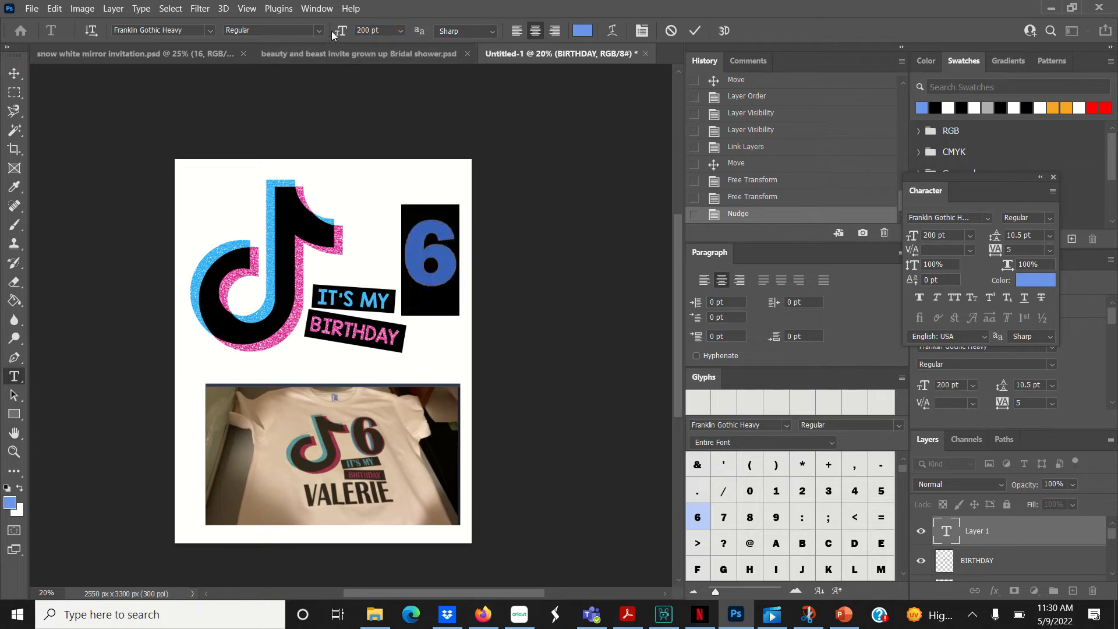
Step: Set the "6" text size to 300 pt and move it up and left, beside the logo and above "IT'S MY"
left_click(381, 30)
type("300")
key("Return")
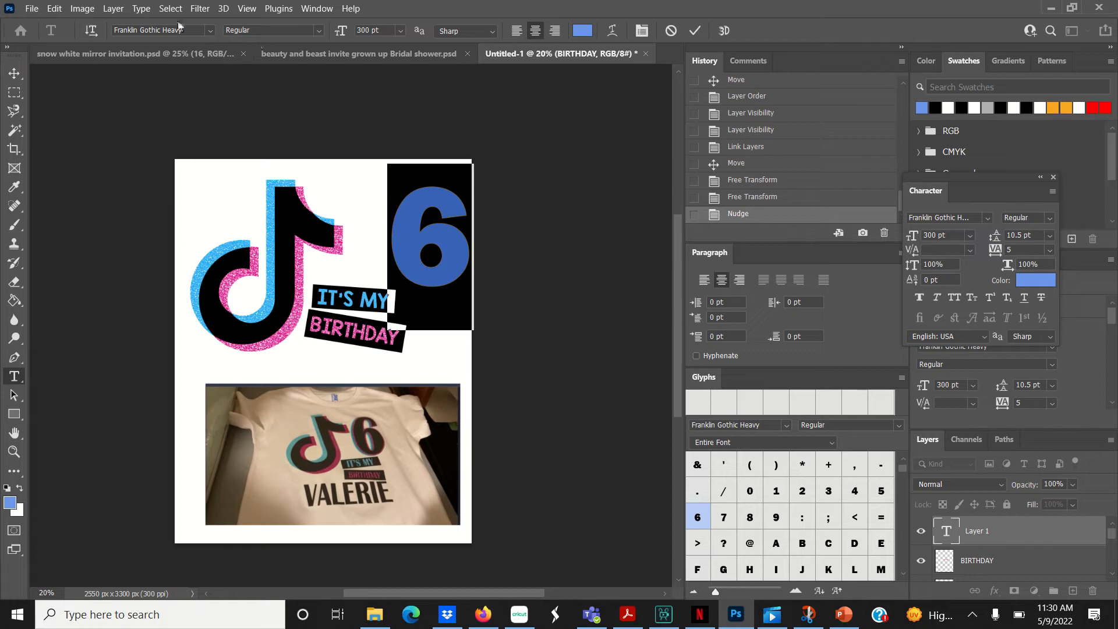
left_click(14, 72)
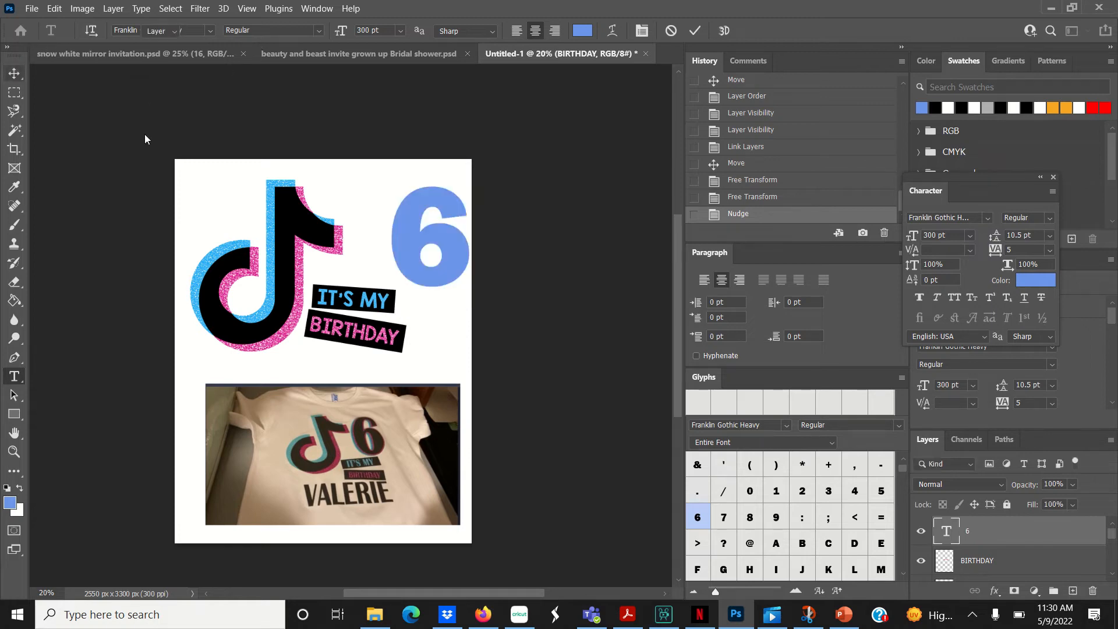
left_click_drag(424, 231, 391, 216)
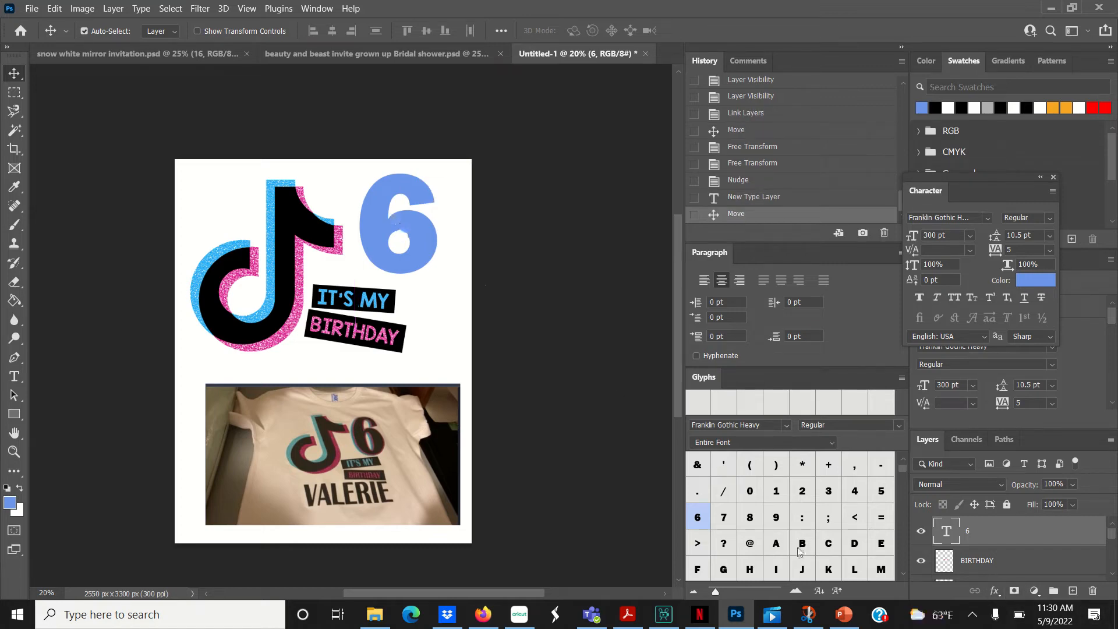
Step: Add Stroke and Color Overlay effects to the "6" text layer
left_click(995, 591)
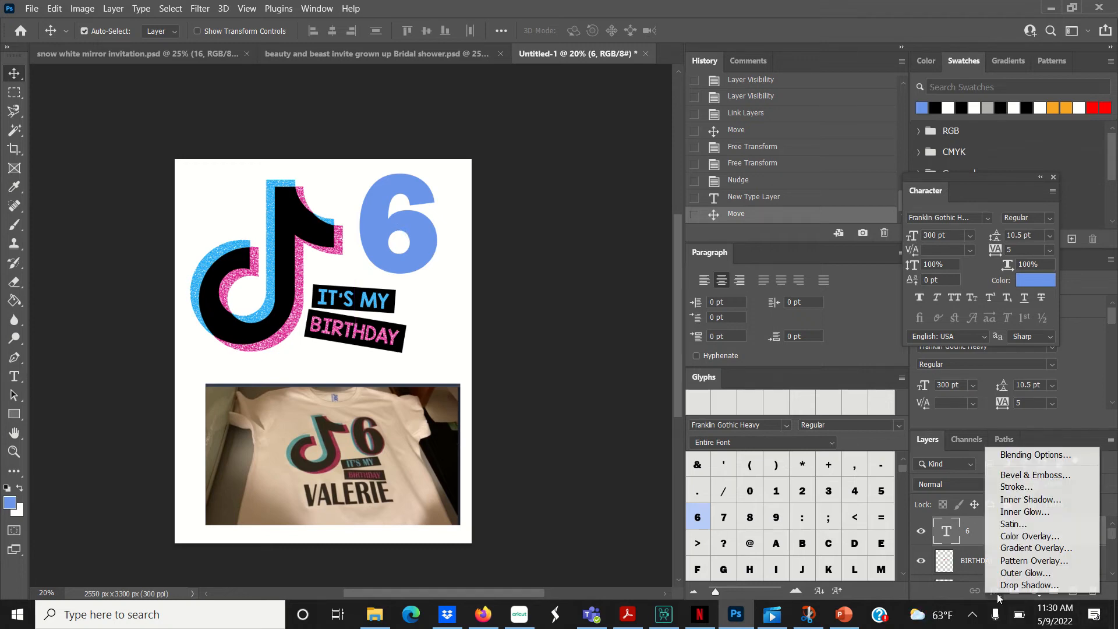
left_click(1008, 487)
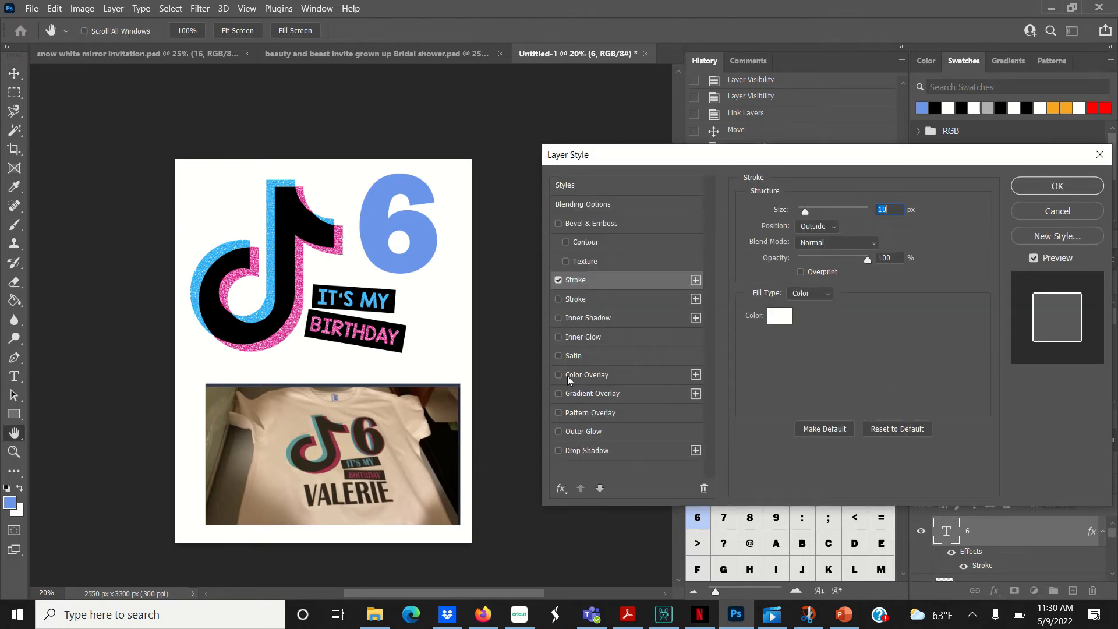
left_click(559, 376)
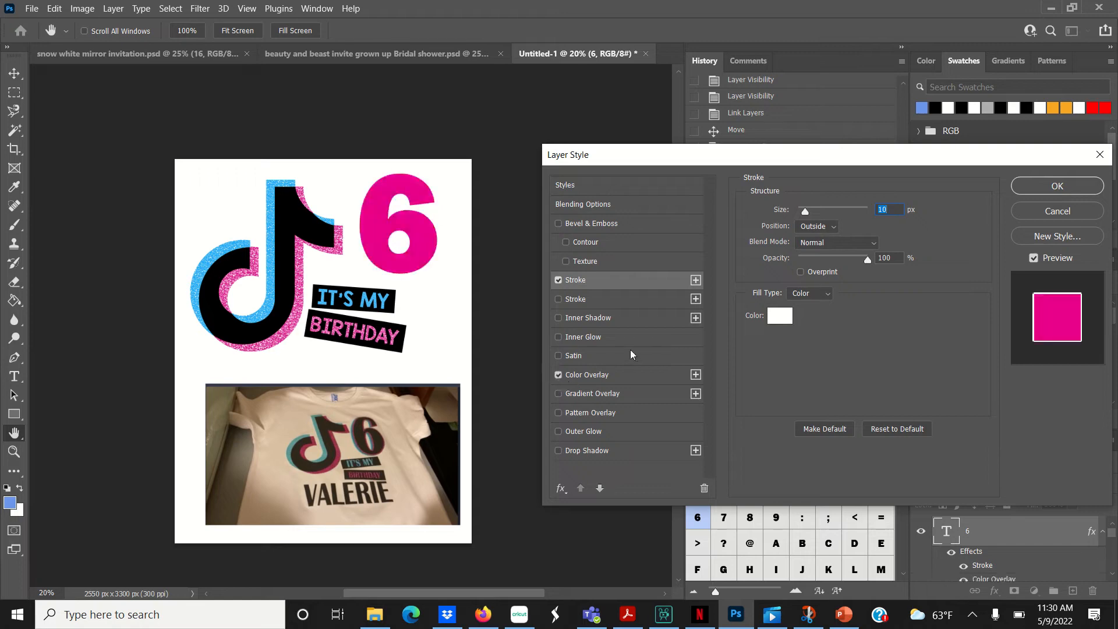
left_click(780, 315)
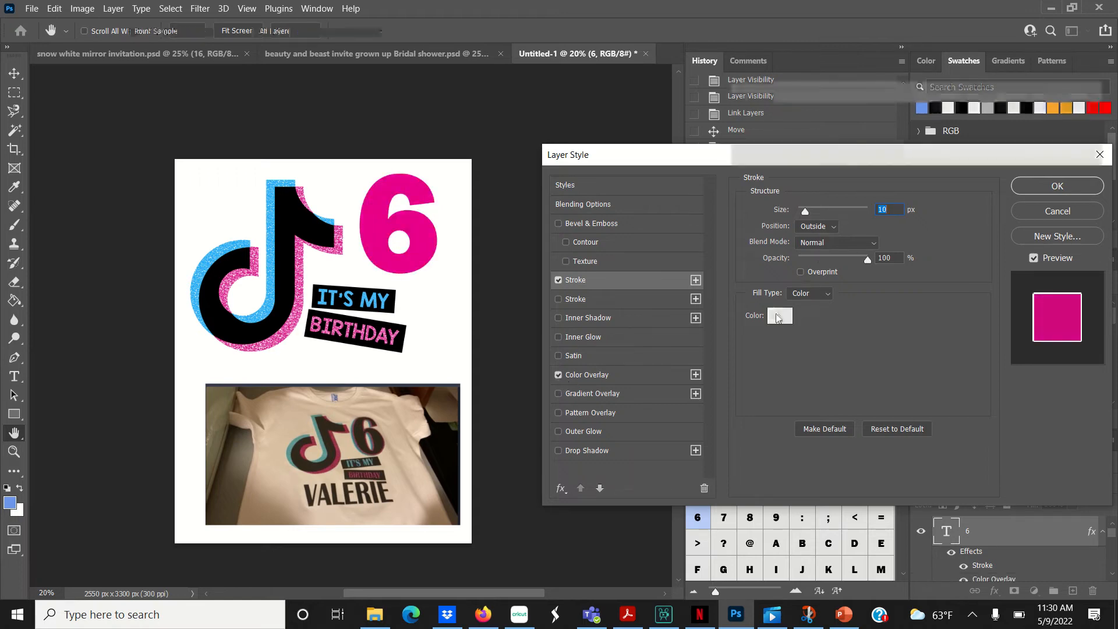
type("000000")
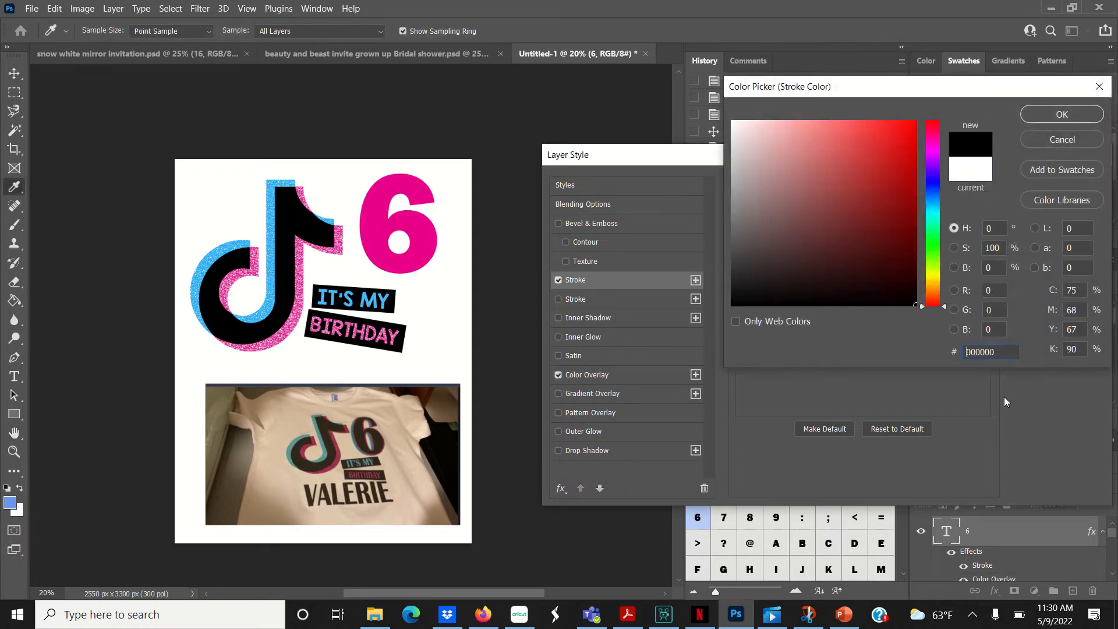
left_click(1070, 136)
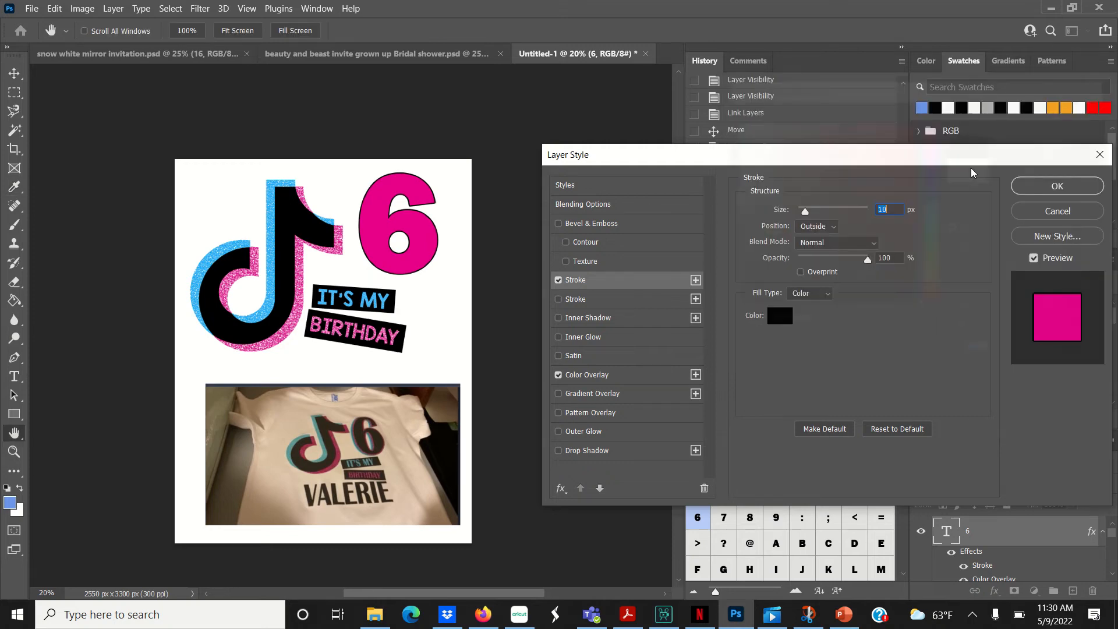
Step: Set the color overlay of the "6" to black, 000000
left_click(618, 376)
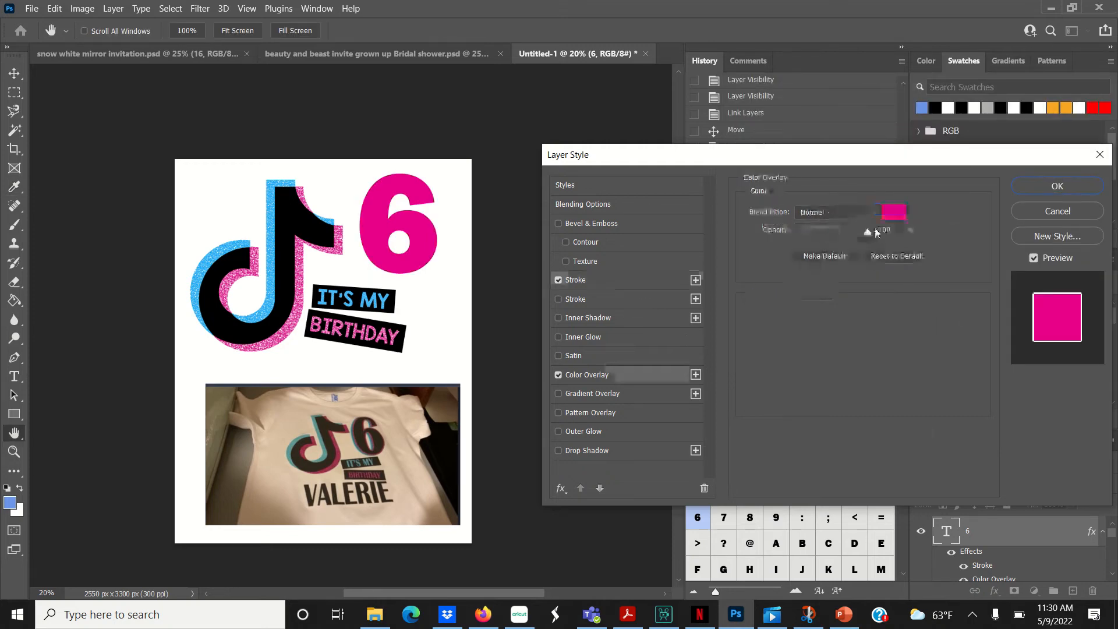
left_click(891, 214)
type("000000")
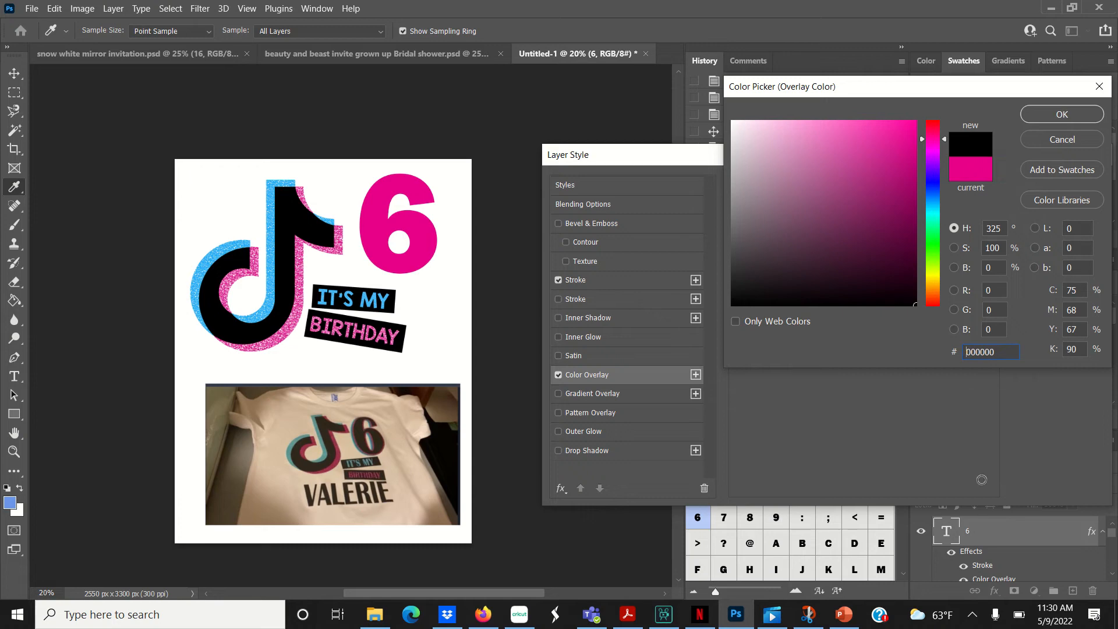
left_click(1087, 114)
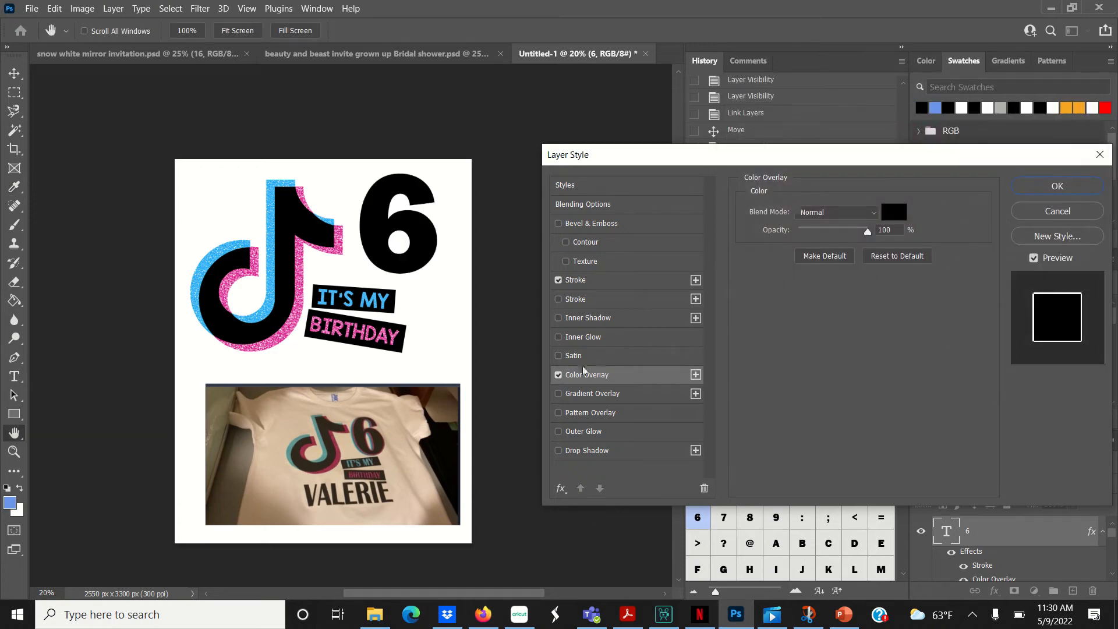
Step: Add a drop shadow to the "6" with 84% opacity, 40 px distance and blue 1eadf4 sampled from the logo
left_click(587, 450)
mouse_move(866, 232)
left_mouse_down()
mouse_move(842, 236)
mouse_move(857, 233)
left_mouse_up()
left_click_drag(814, 277, 827, 273)
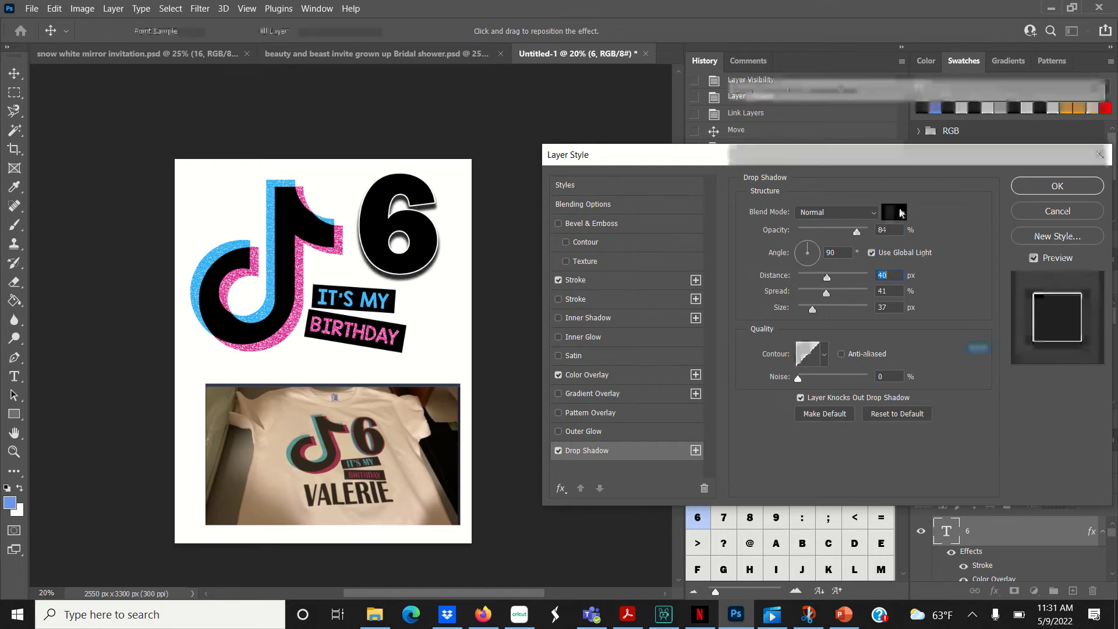
left_click(895, 212)
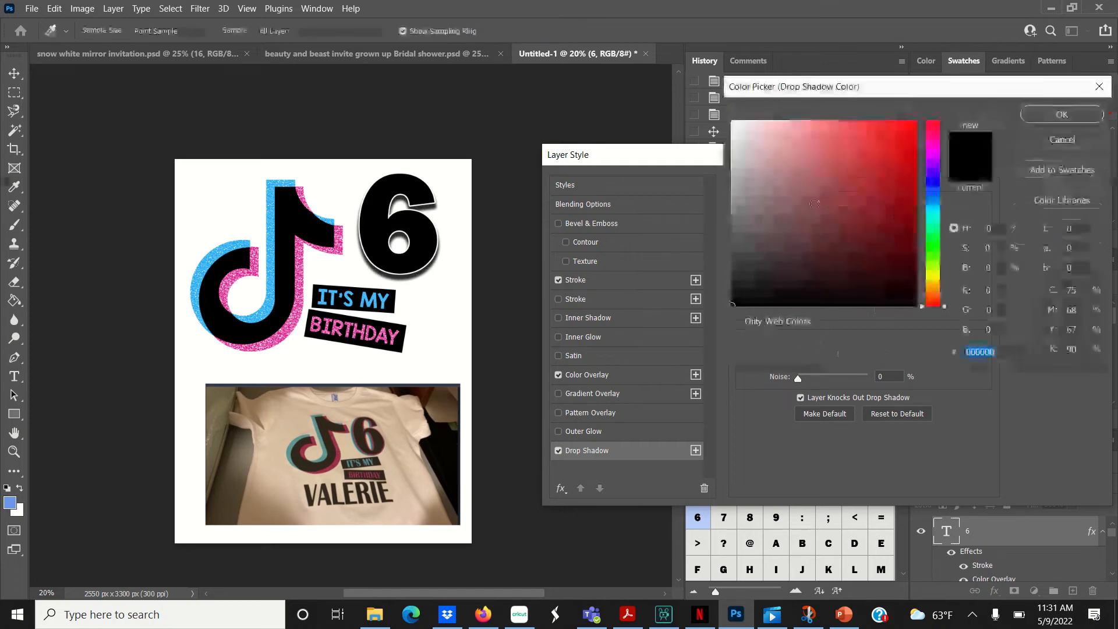
left_click(275, 227)
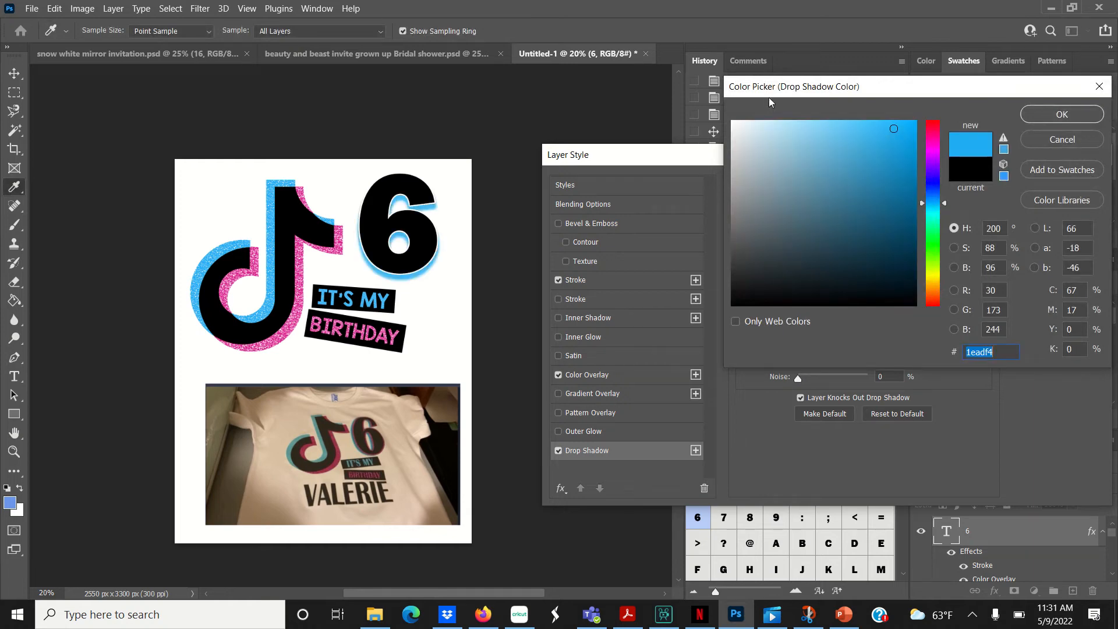
left_click(1062, 114)
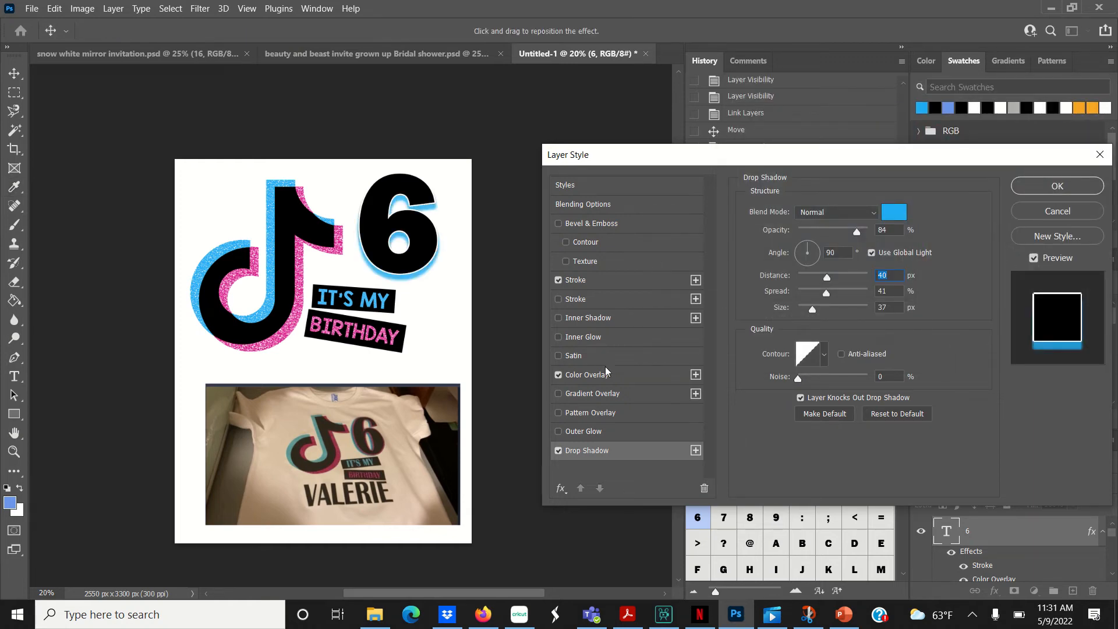
Step: Set the stroke of the "6" to 32 px in pink d8138b sampled from the logo, and apply the layer style
left_click(578, 284)
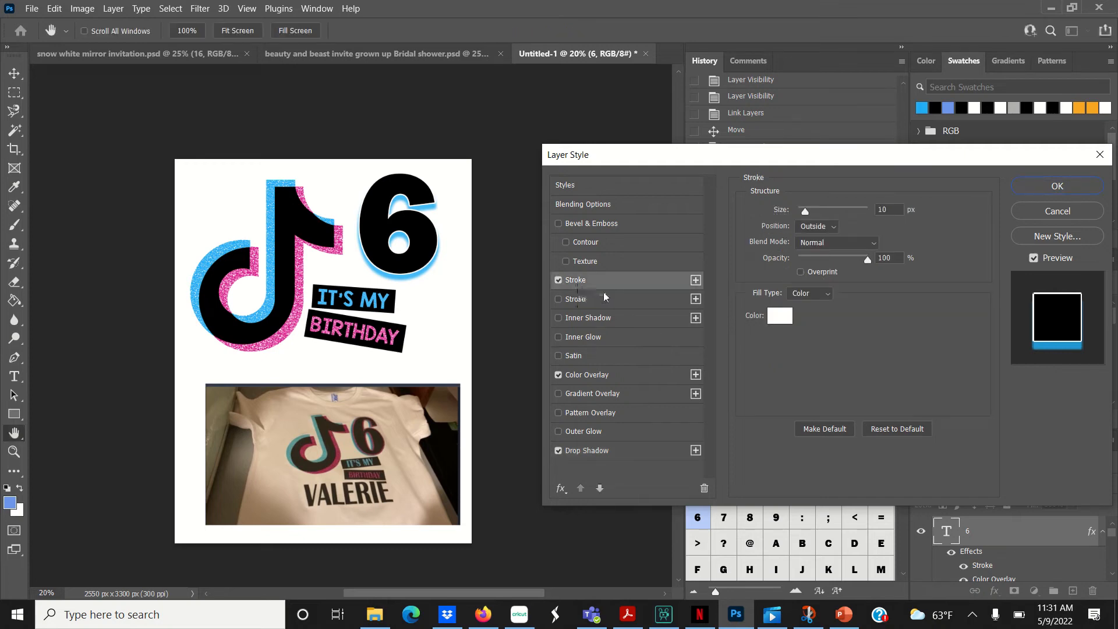
left_click_drag(807, 211, 811, 208)
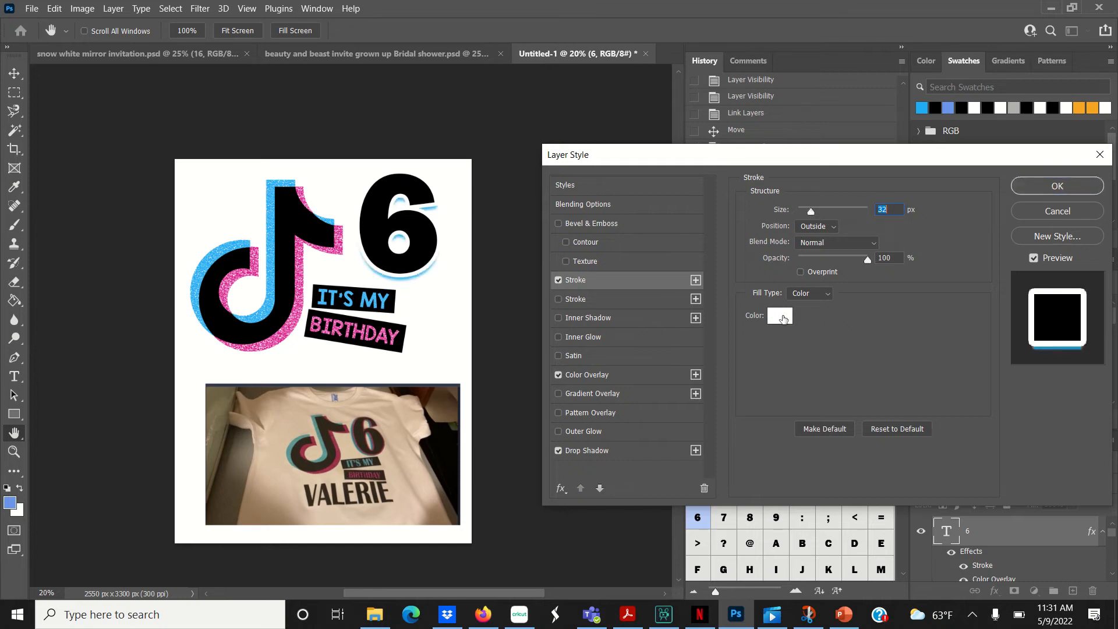
left_click(780, 315)
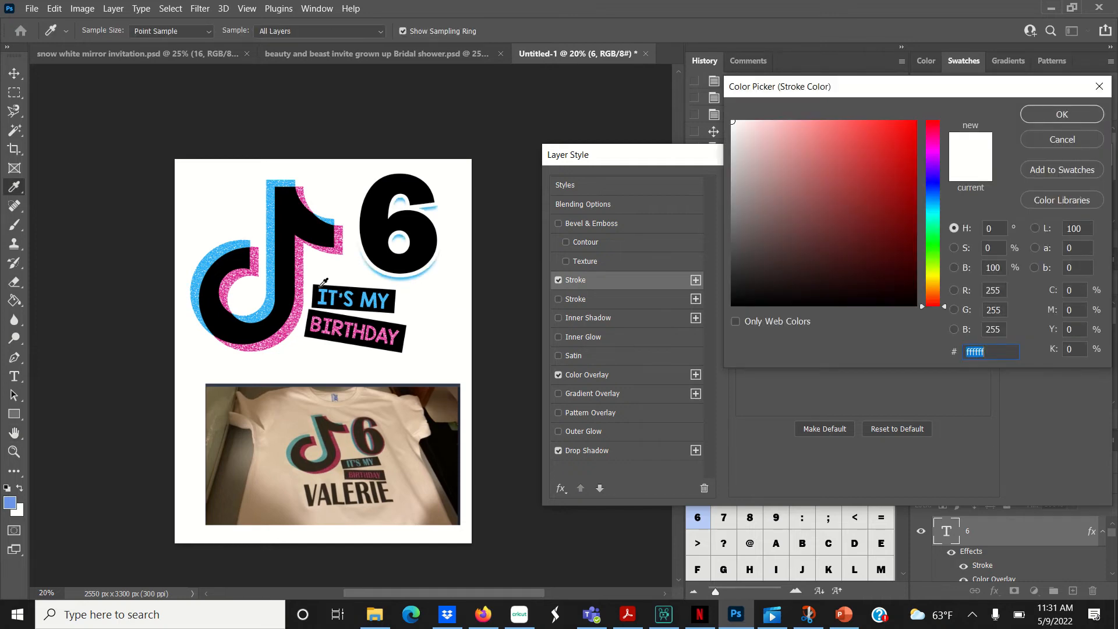
left_click(298, 273)
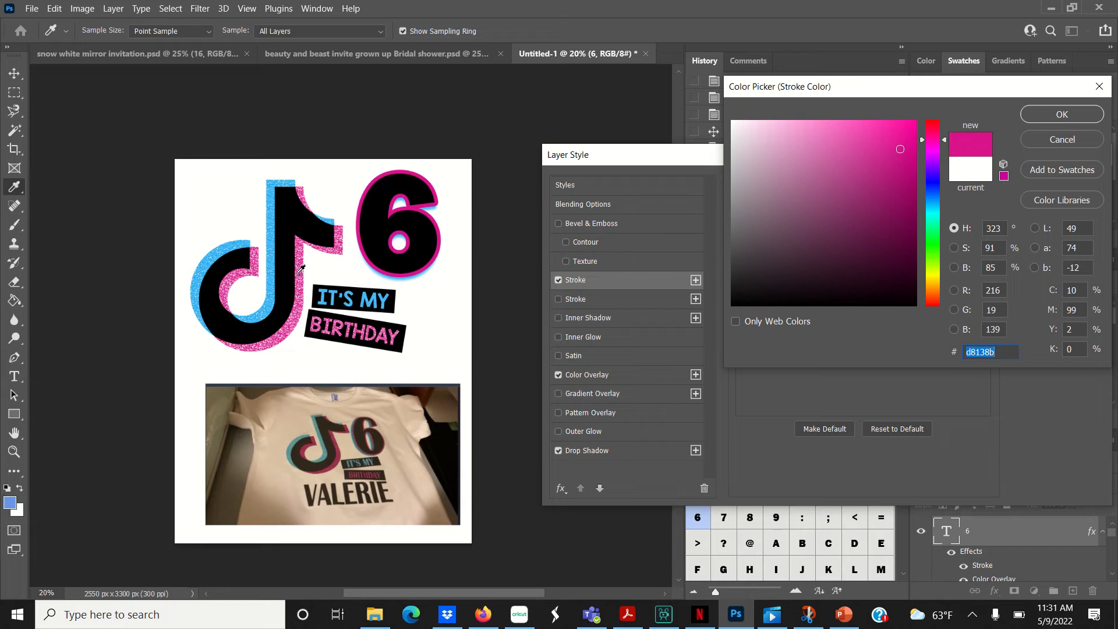
left_click(1051, 123)
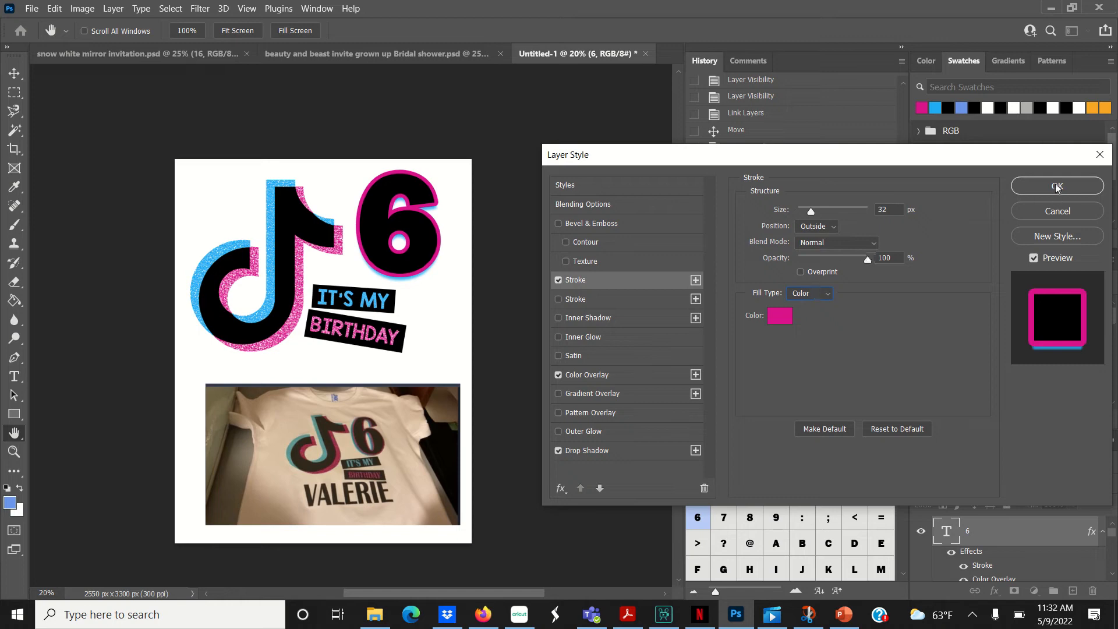
left_click(1057, 186)
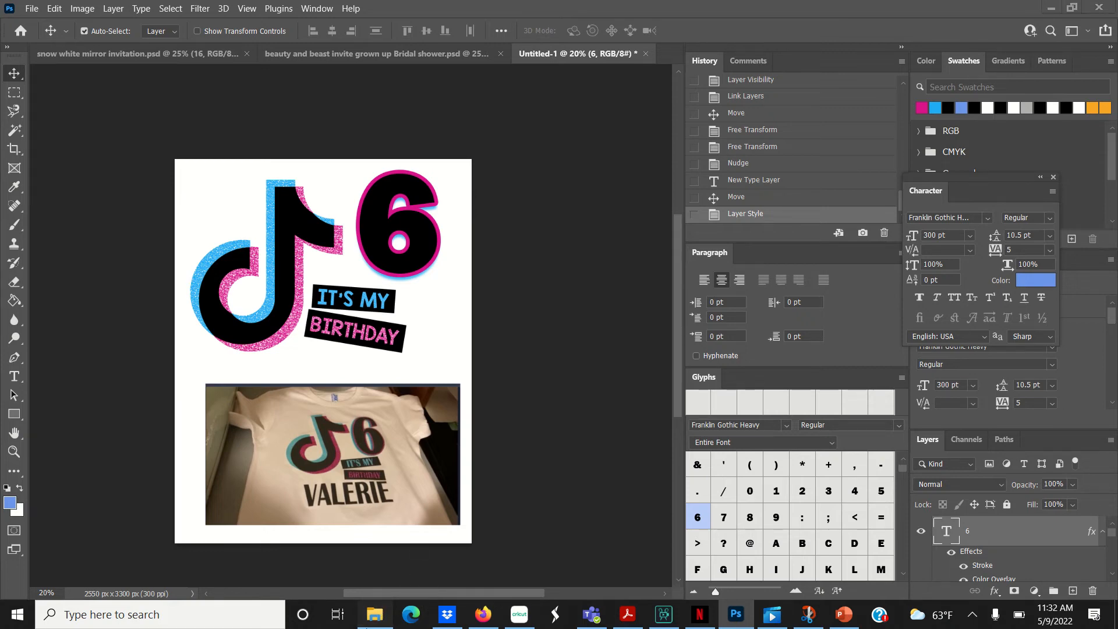
Step: Open the "pink glitter" image from the Documents search results in Adobe Photoshop 2022 and unlock its background layer
left_click(369, 617)
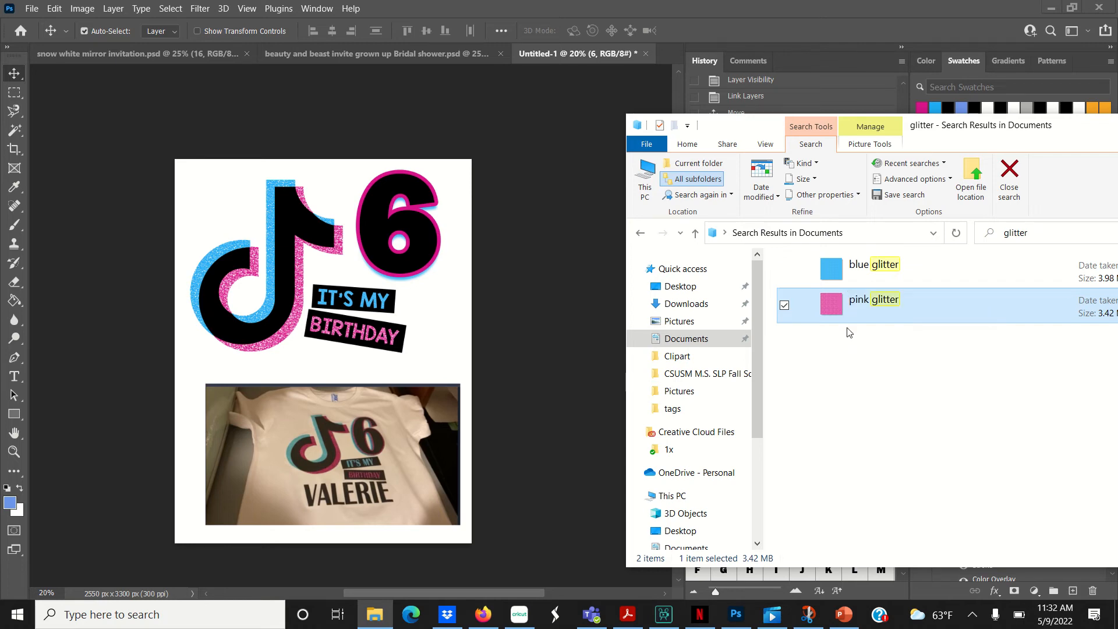
right_click(930, 317)
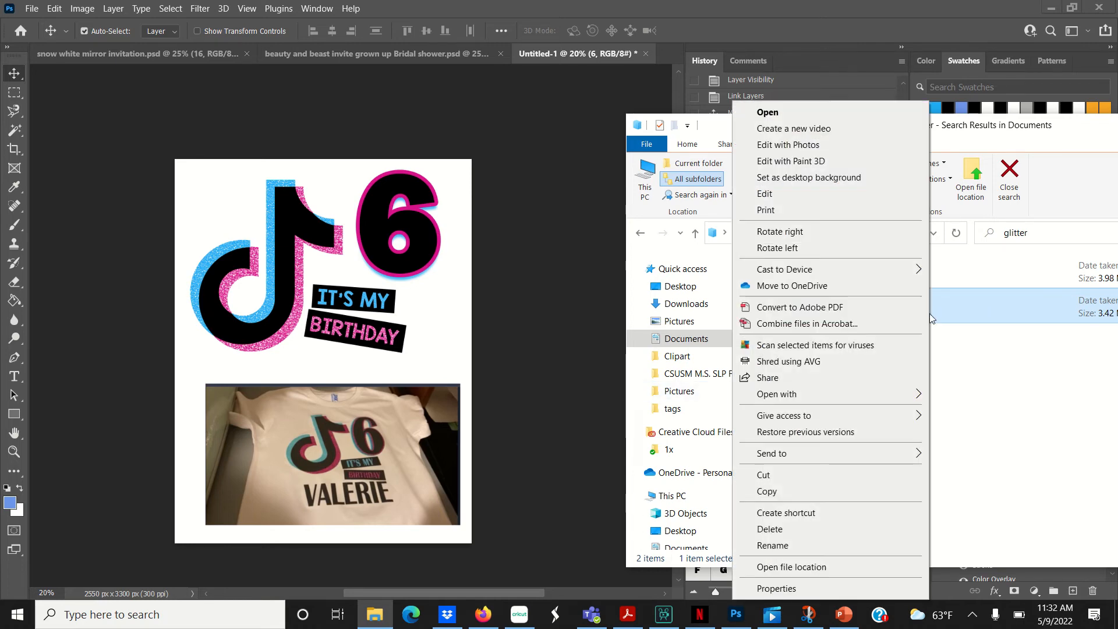
mouse_move(852, 396)
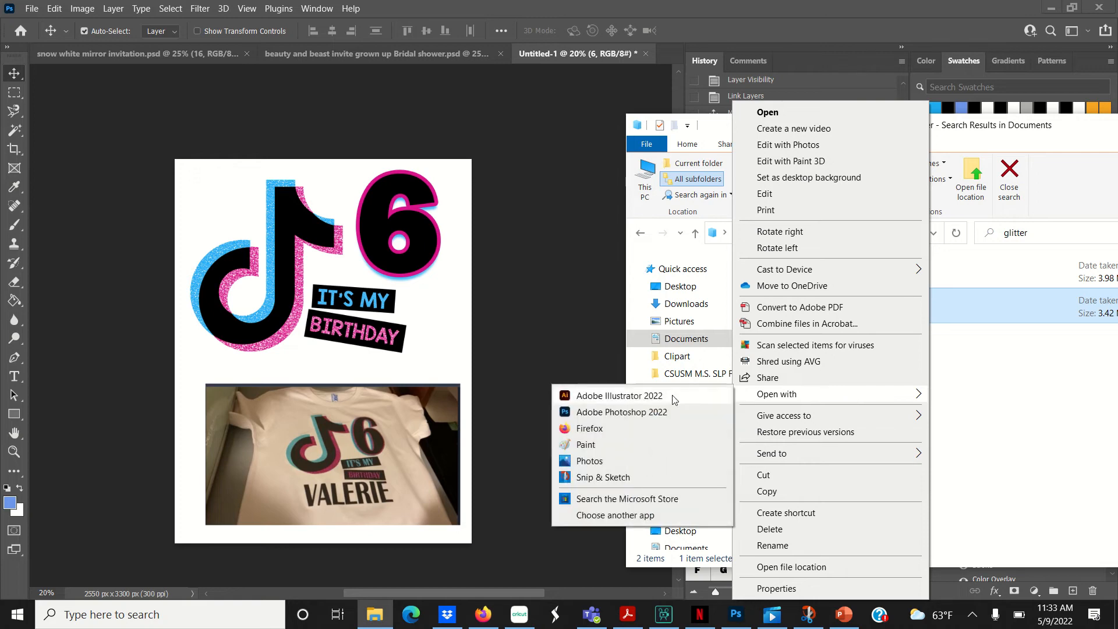
left_click(646, 413)
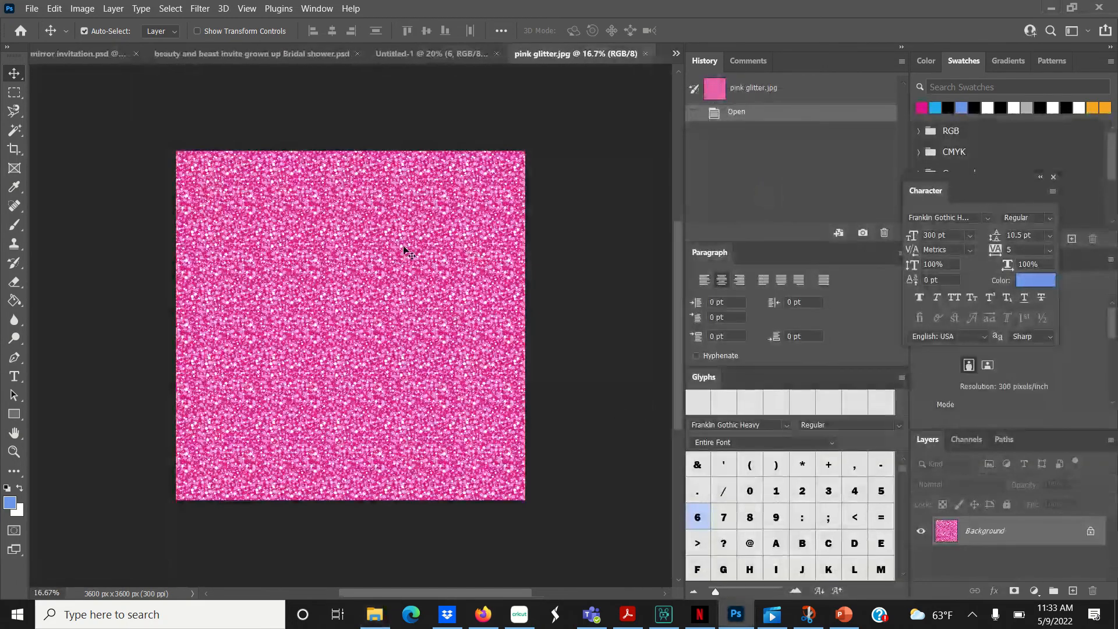
left_click(1091, 531)
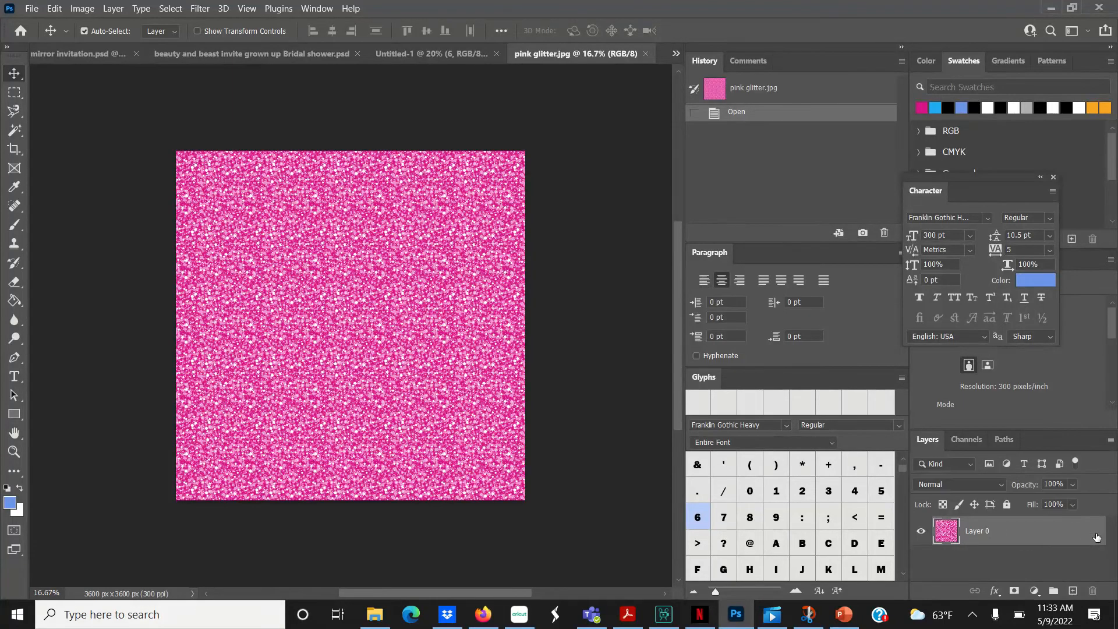
Step: Resize the pink glitter image to 2 inches wide with proportions kept
left_click(77, 12)
left_click(102, 109)
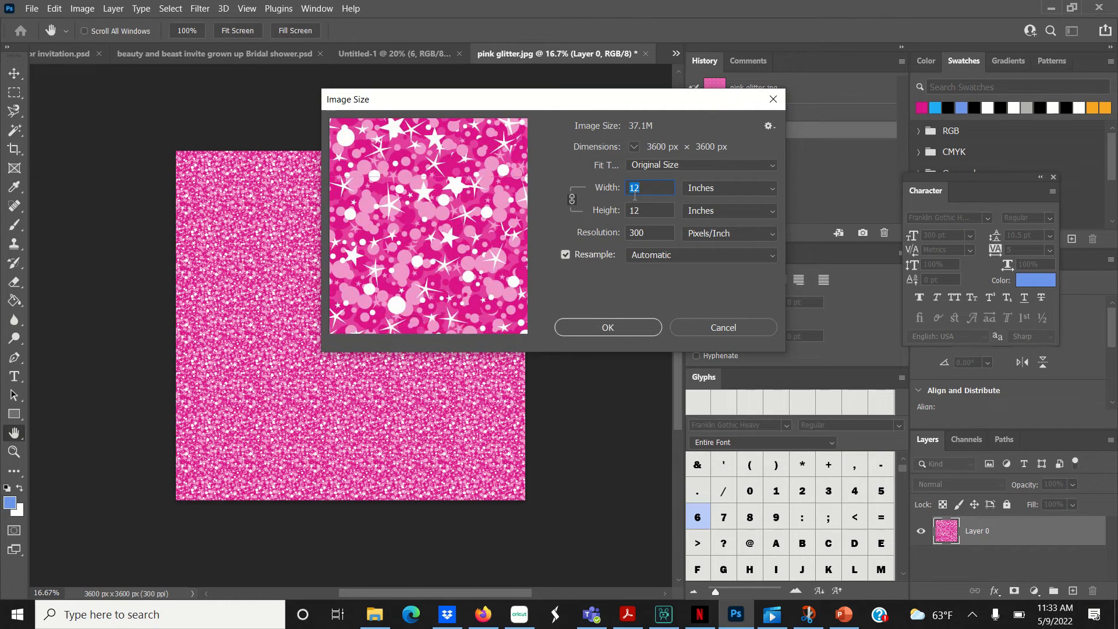
type("2")
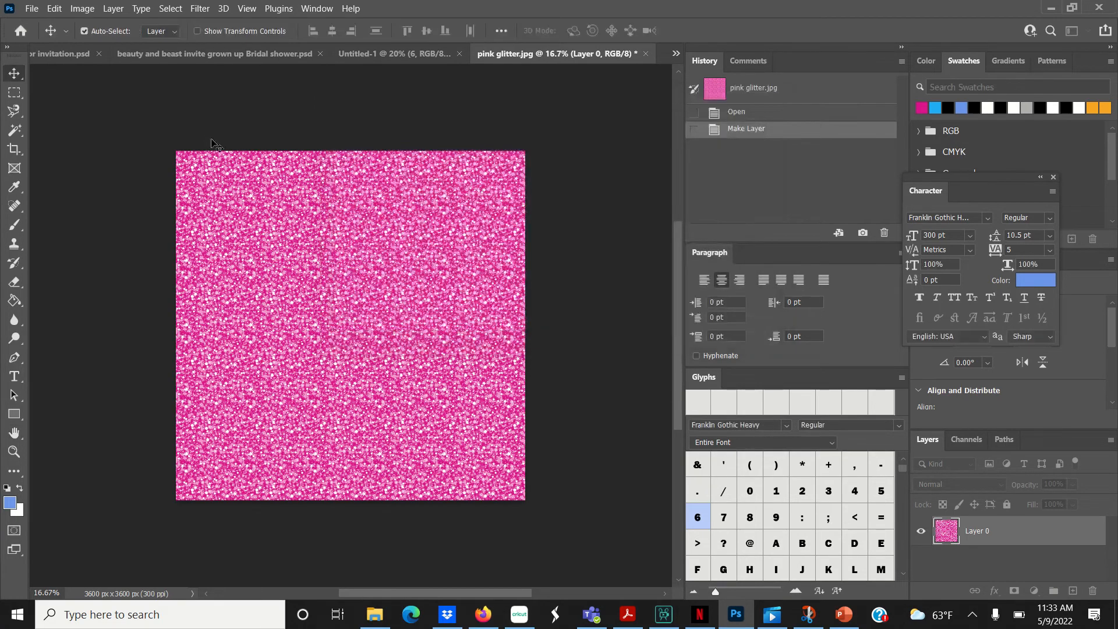
Step: Define the resized pink glitter image as a pattern named "pink glitter.jpg"
left_click(33, 9)
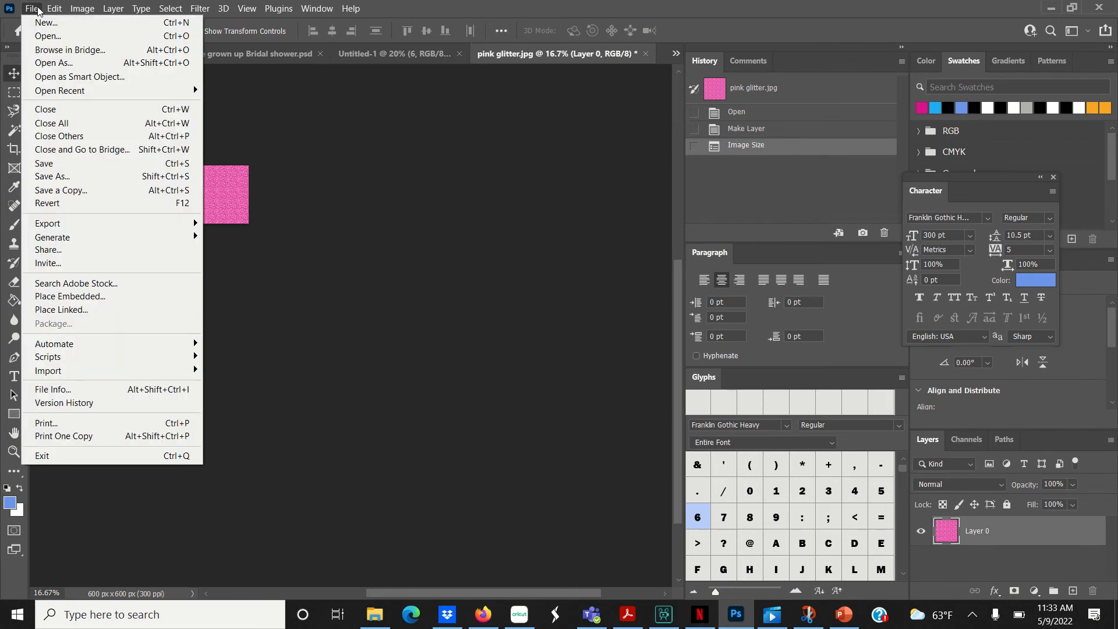
left_click(38, 10)
left_click(54, 8)
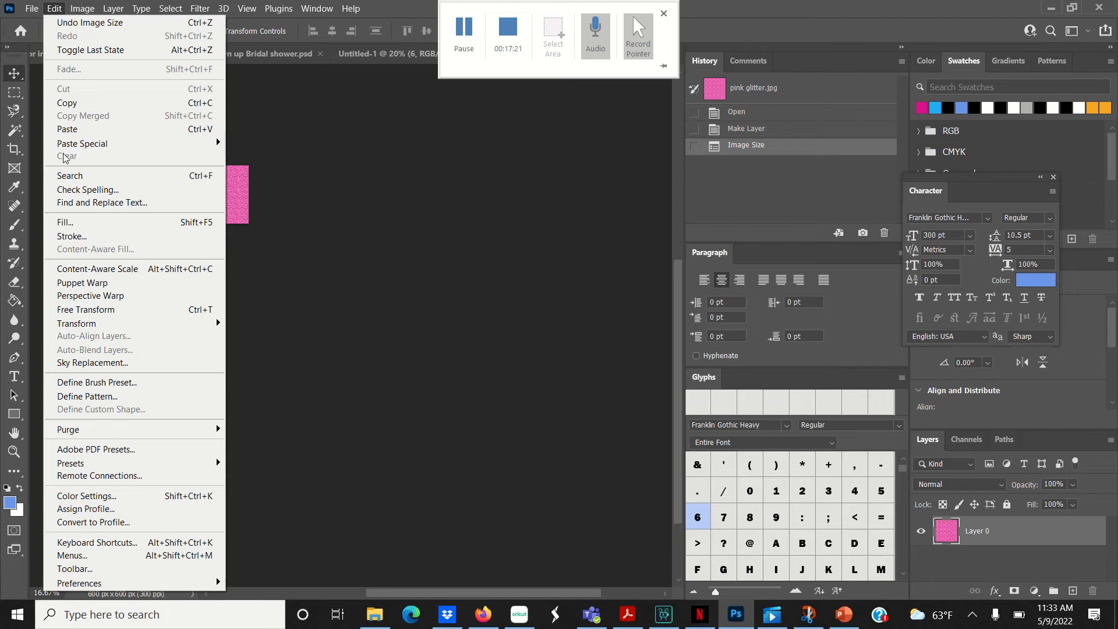
left_click(95, 397)
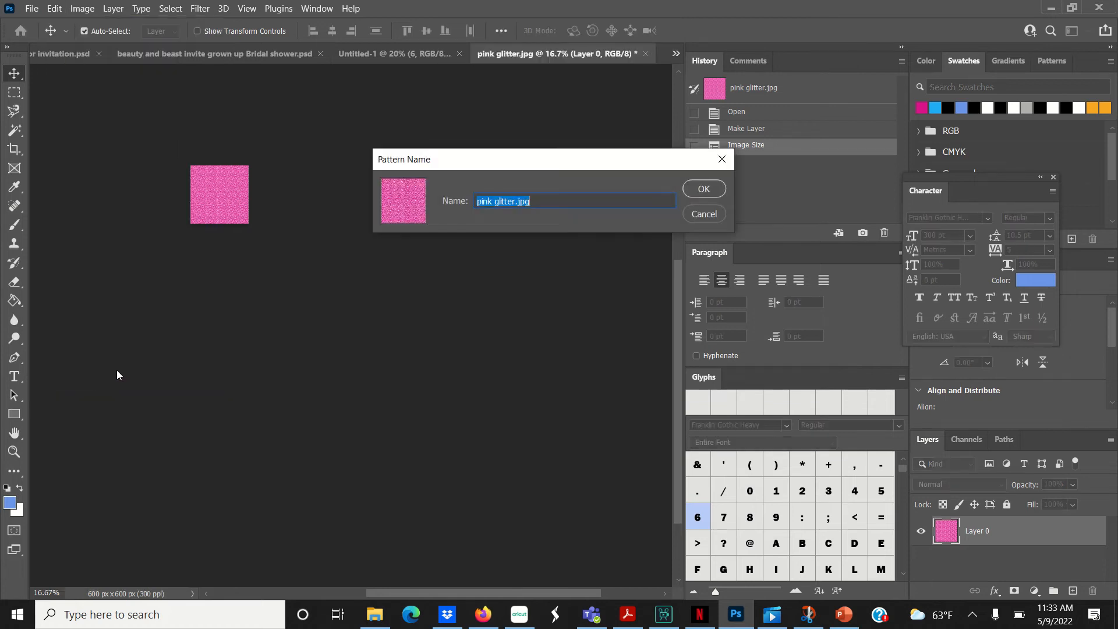
double_click(559, 202)
left_click(560, 203)
left_click(709, 191)
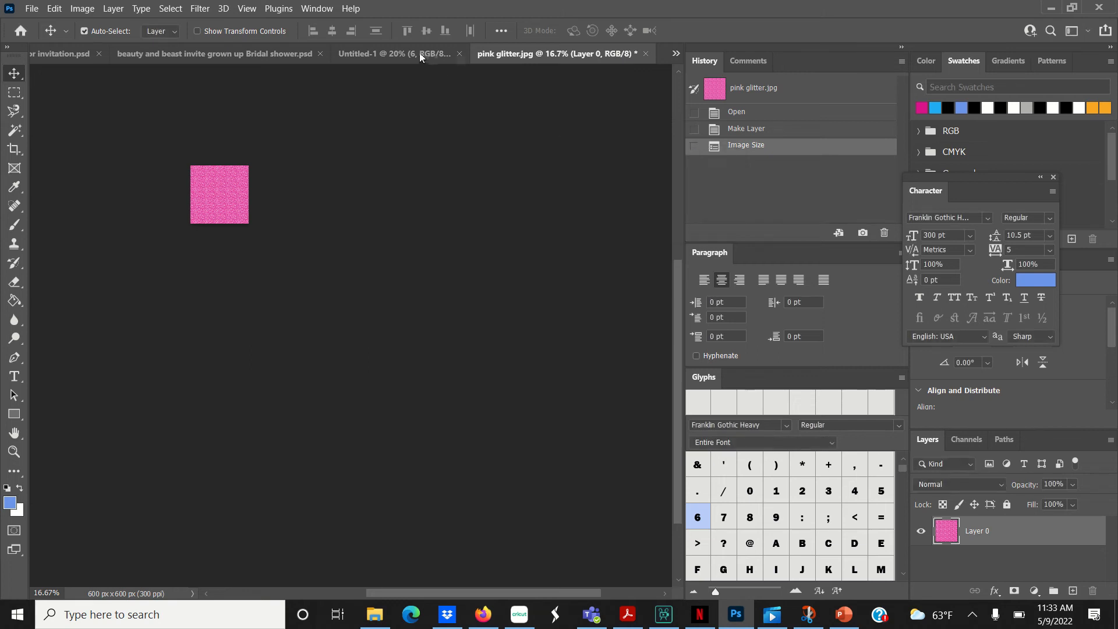
Step: In the Untitled-1 shirt design, change the stroke fill of the "6" from color to the pink glitter pattern
left_click(420, 55)
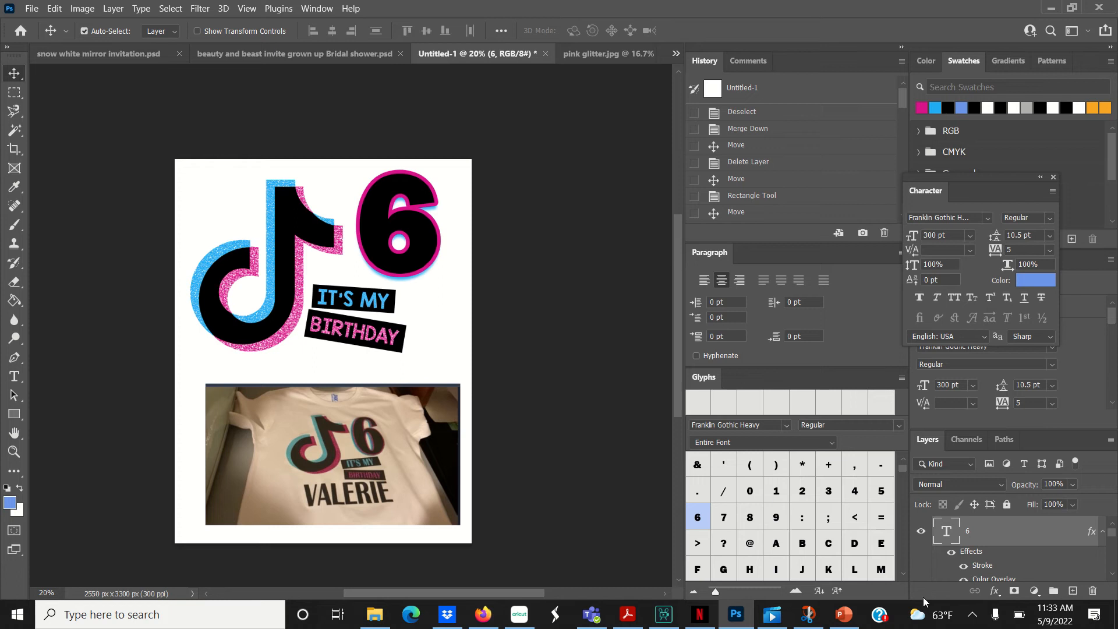
left_click(994, 590)
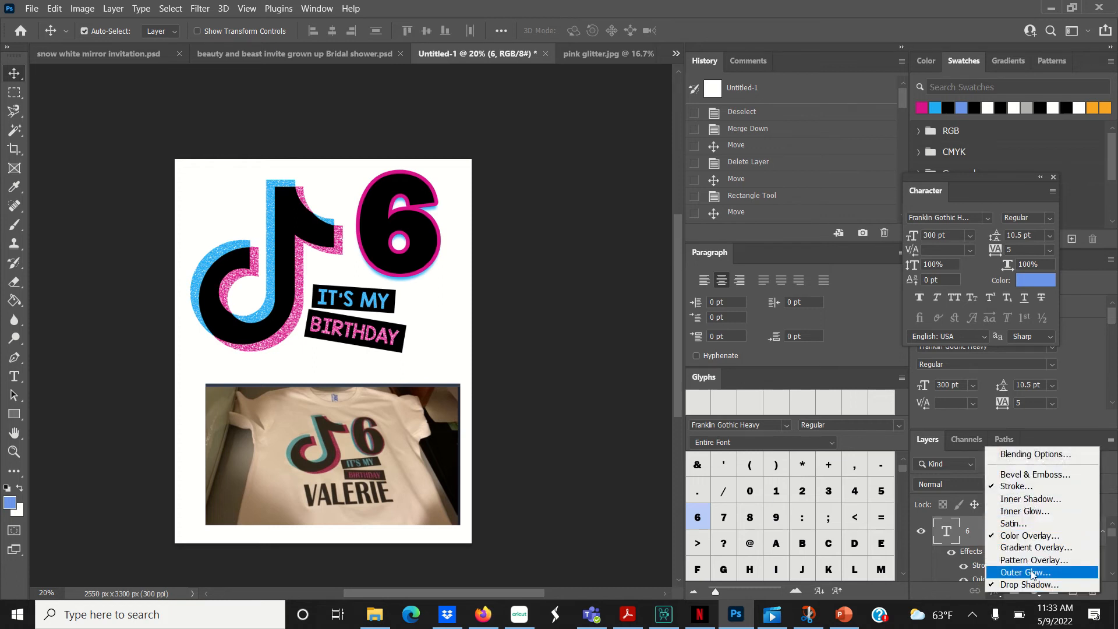
left_click(1029, 487)
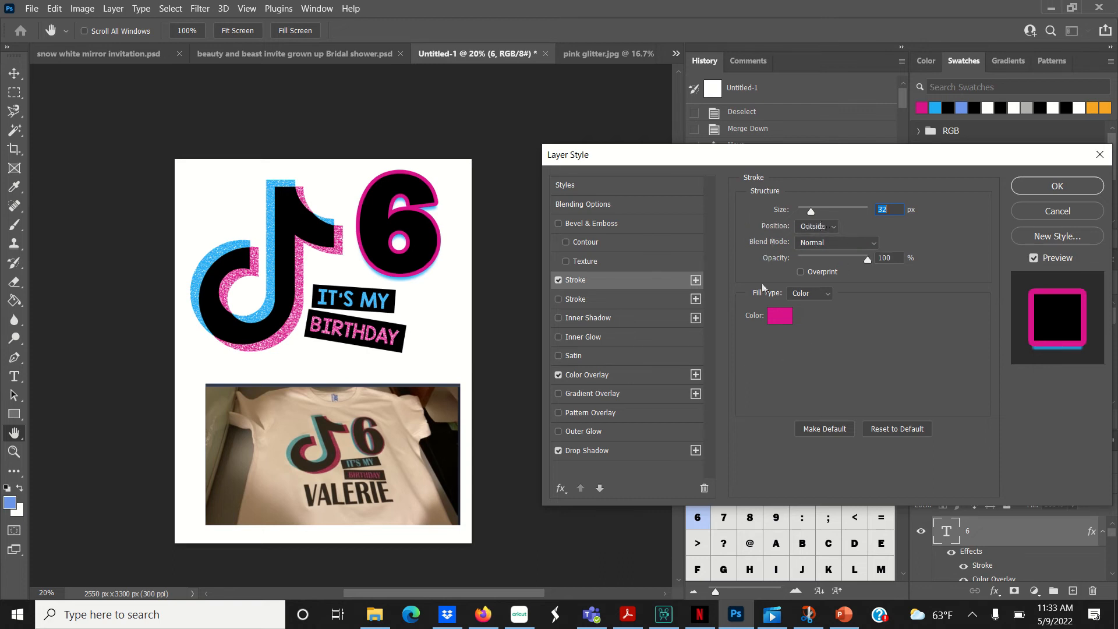
left_click(801, 295)
left_click(800, 330)
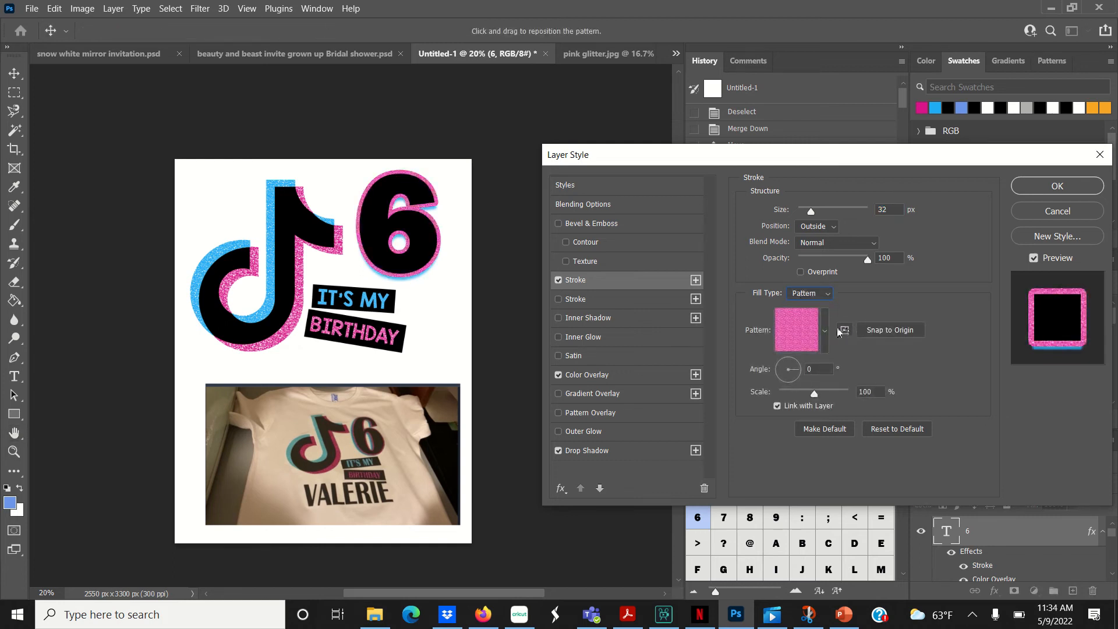
left_click(828, 332)
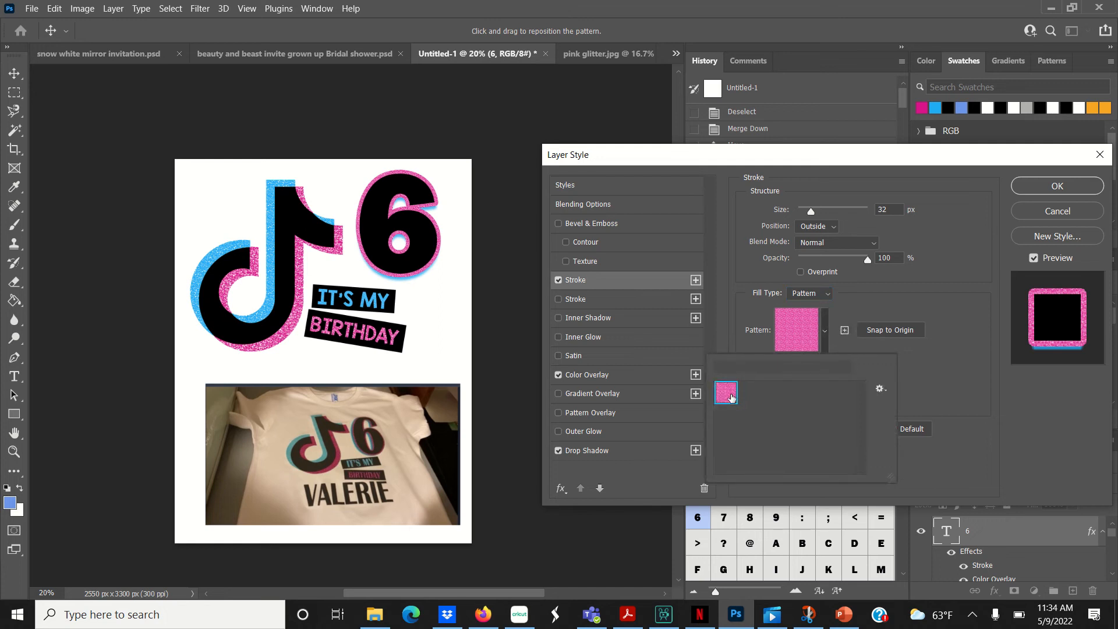
left_click(927, 298)
Step: Set the glitter stroke of the "6" to 24 px, increase its pattern scale, and apply the layer style
mouse_move(813, 214)
left_mouse_down()
mouse_move(838, 212)
mouse_move(814, 214)
left_mouse_up()
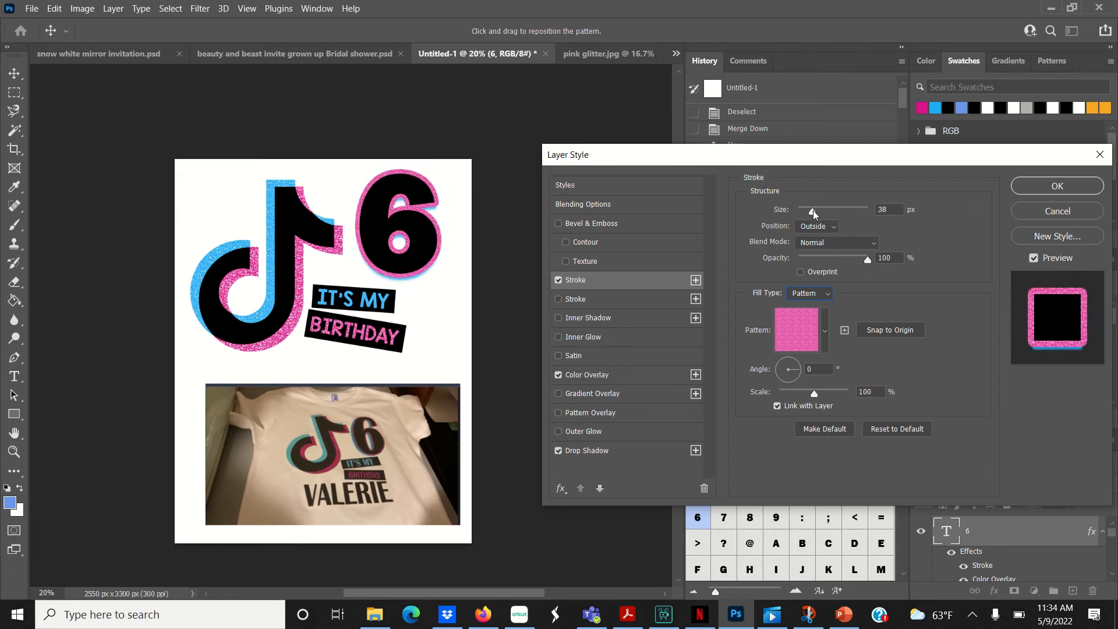
left_click_drag(815, 214, 809, 213)
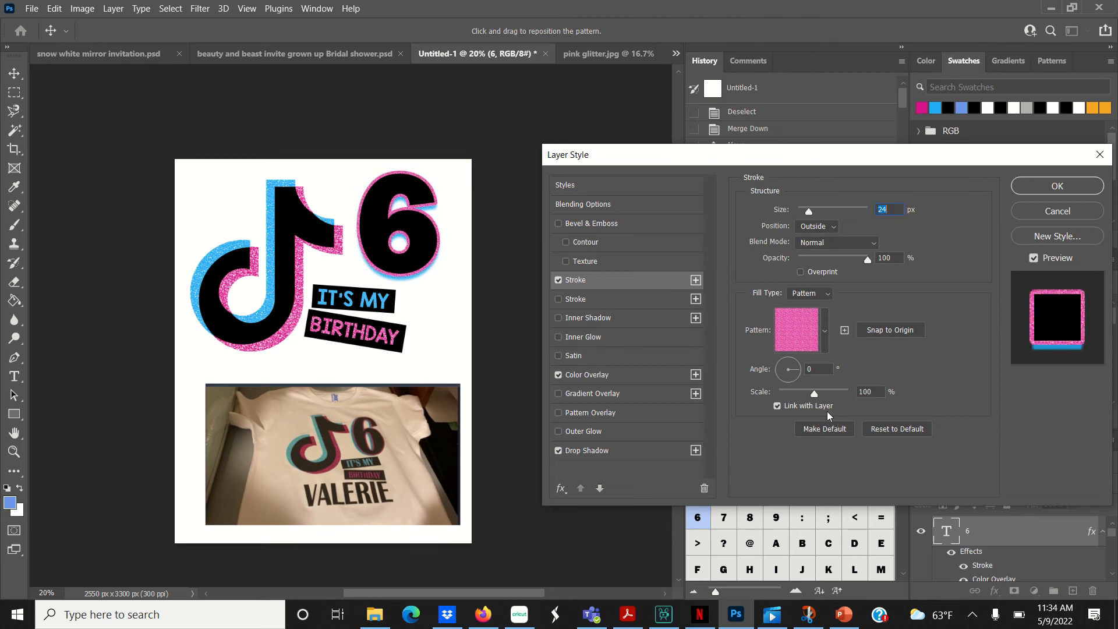
mouse_move(819, 394)
left_mouse_down()
mouse_move(807, 395)
mouse_move(827, 394)
left_mouse_up()
left_click(826, 390)
left_click(1087, 192)
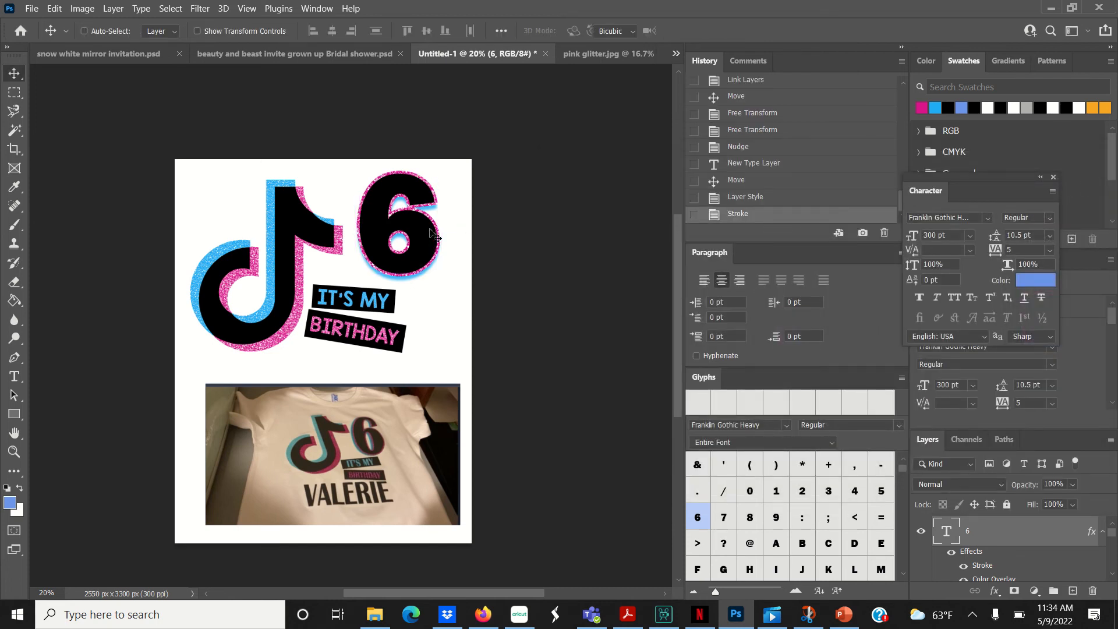
Step: Enlarge the "6" to about 362 pt, move it up toward the page's upper-right corner, and nudge it slightly left
key("ctrl+t")
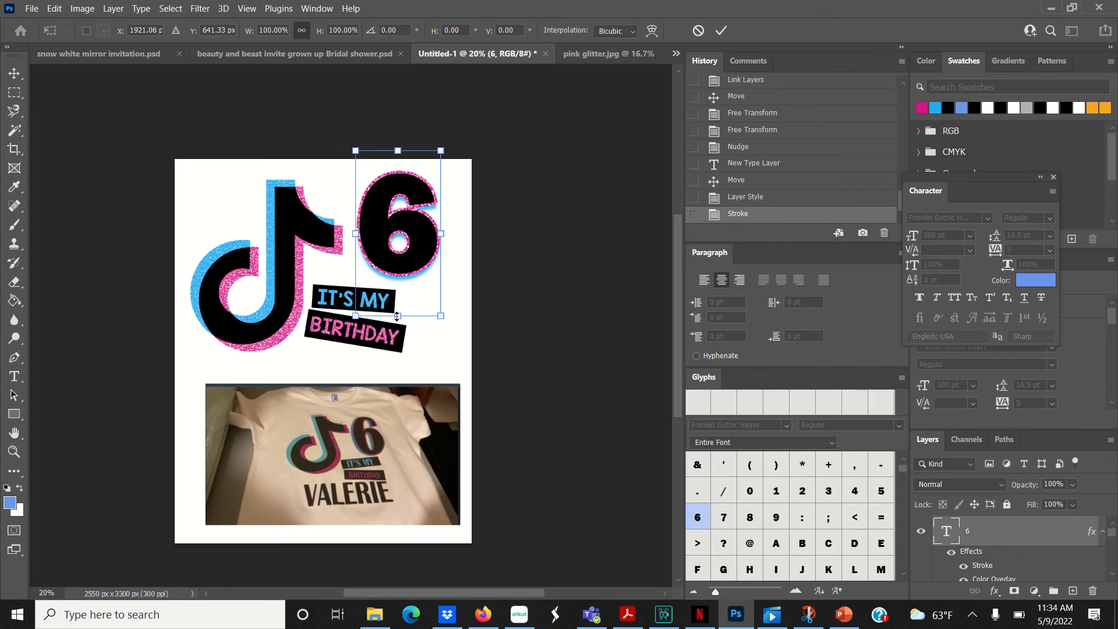
left_click_drag(398, 315, 401, 350)
left_click_drag(415, 247, 438, 233)
key("Return")
key("Left")
key("Left")
key("Left")
key("Left")
key("Left")
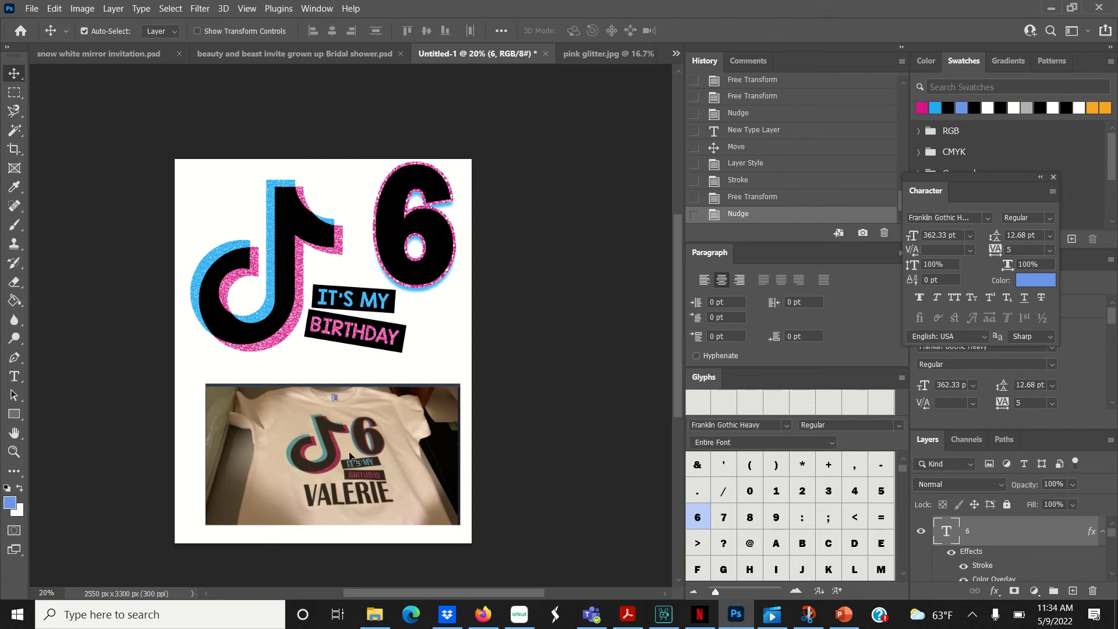
Step: Move the reference photo lower and add the child's name in black 150 pt Franklin Gothic Heavy capitals below the logo
left_click_drag(347, 451, 359, 487)
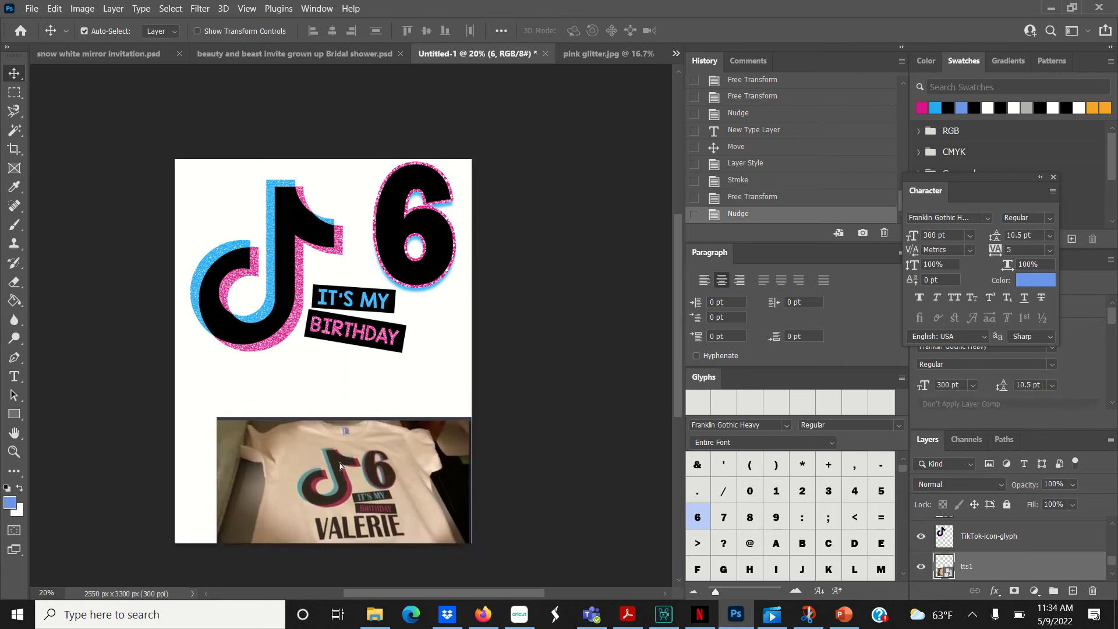
left_click(9, 487)
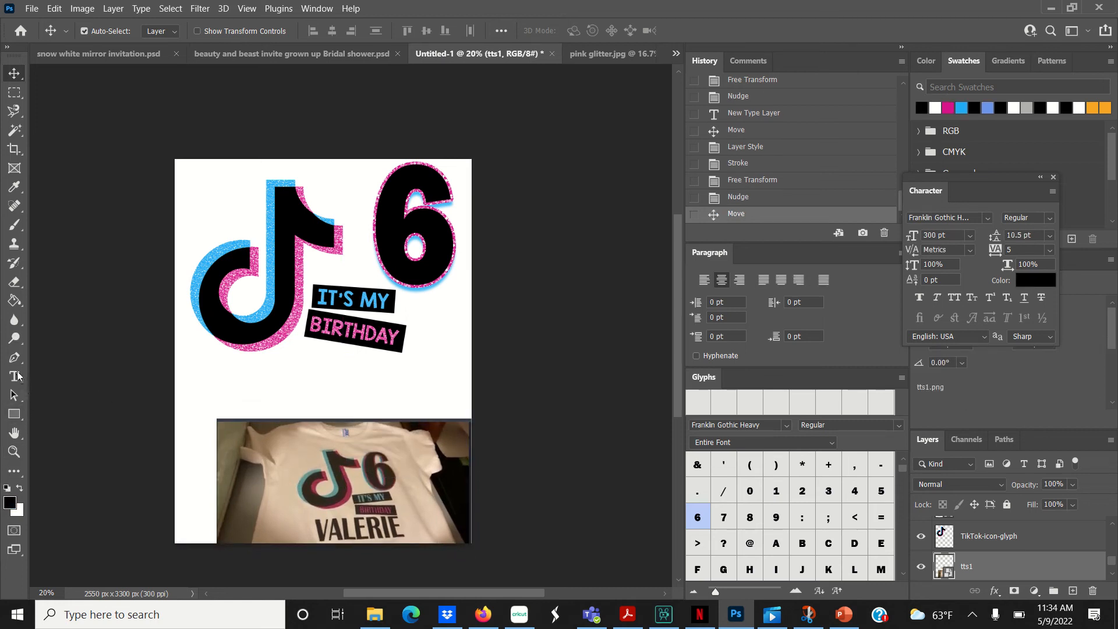
left_click(15, 376)
left_click(291, 389)
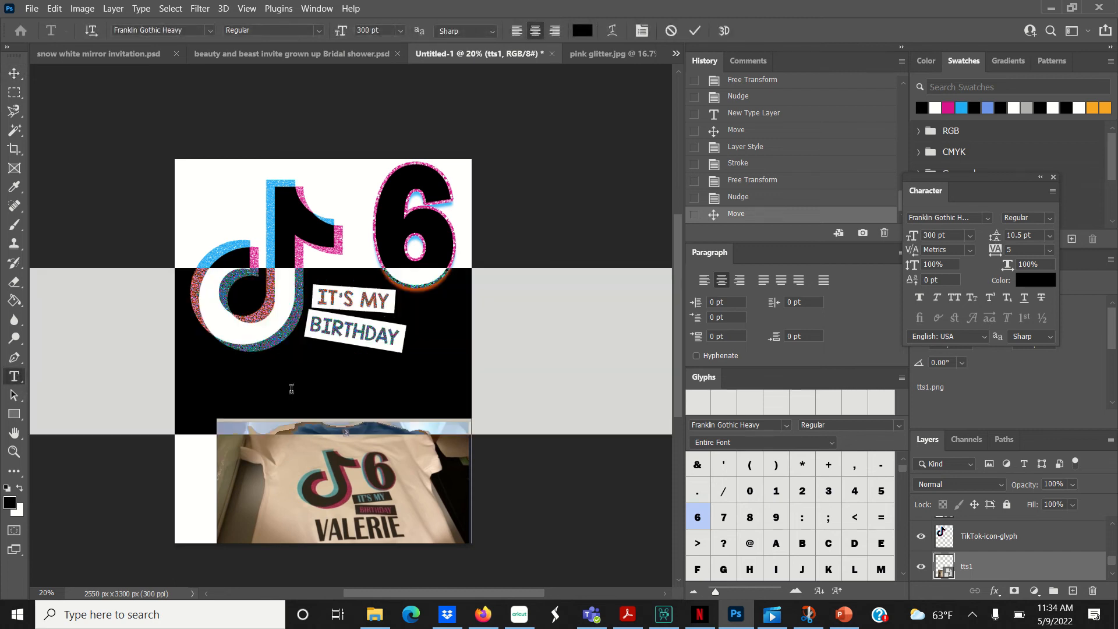
left_click(389, 27)
type("150")
key("Return")
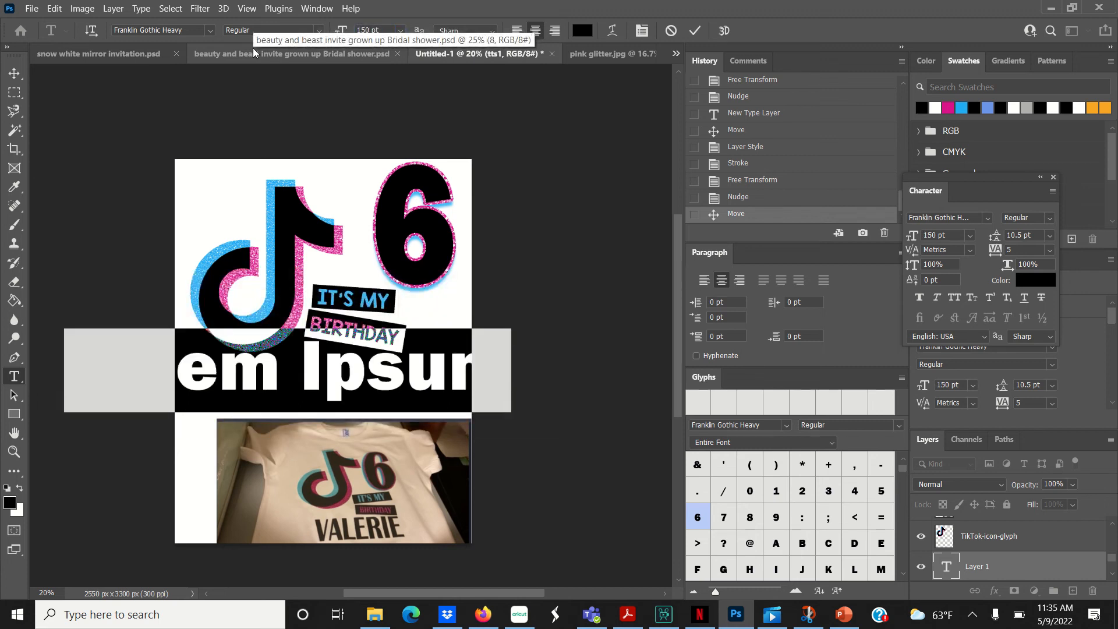
type("VALE")
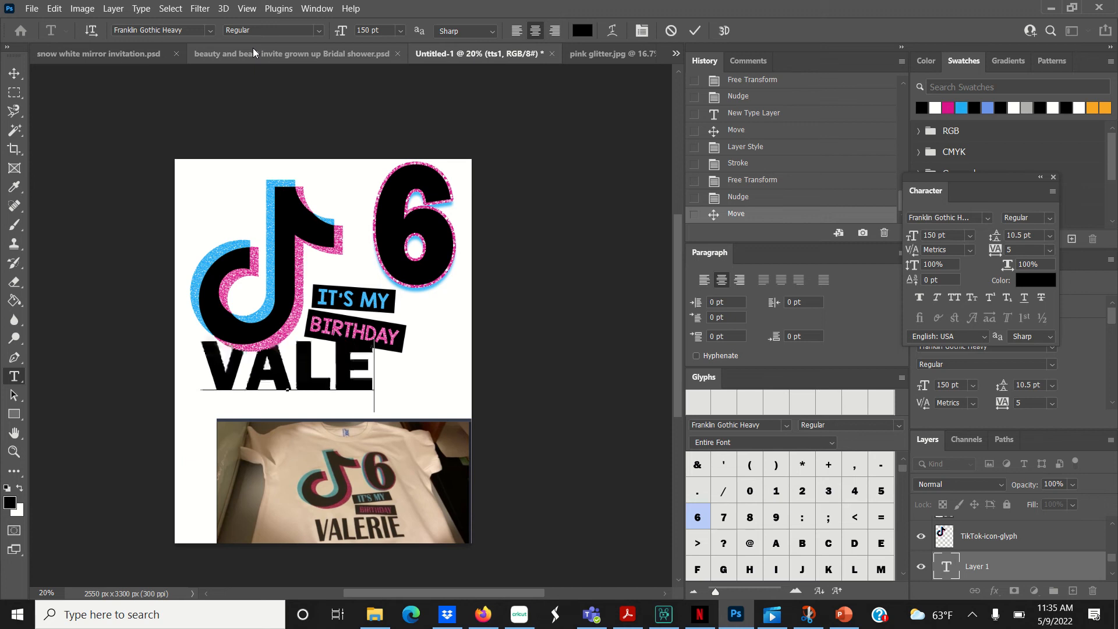
type("RIE")
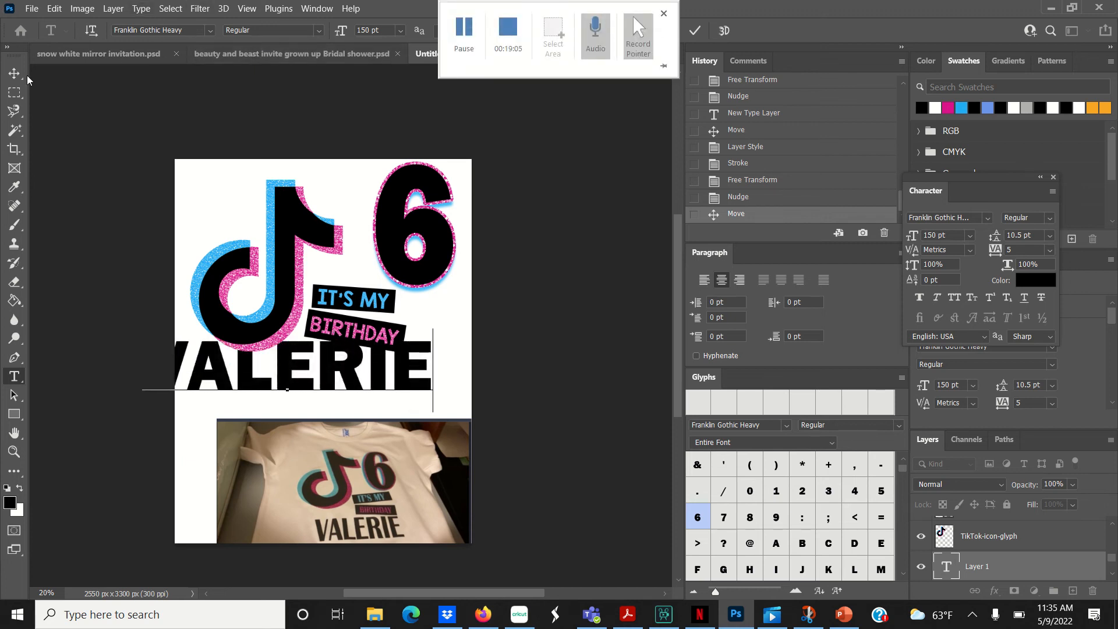
Step: Move the name fully onto the page below the birthday text and shift the reference photo down to clear it
left_click(18, 77)
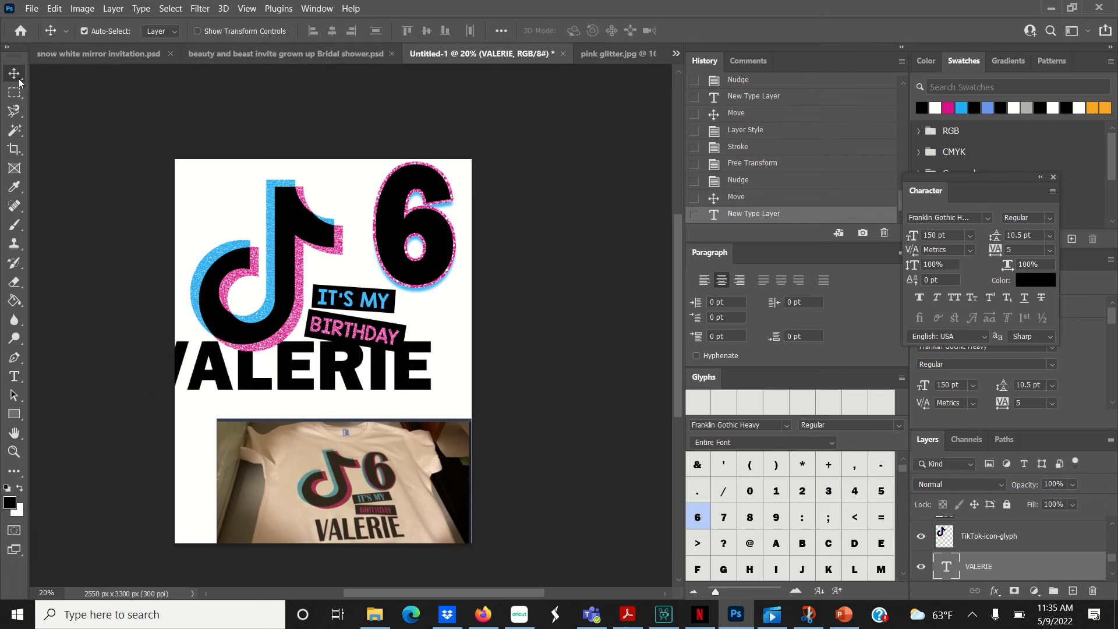
left_click_drag(348, 374, 373, 411)
left_click_drag(352, 511, 329, 529)
left_click_drag(403, 417, 410, 419)
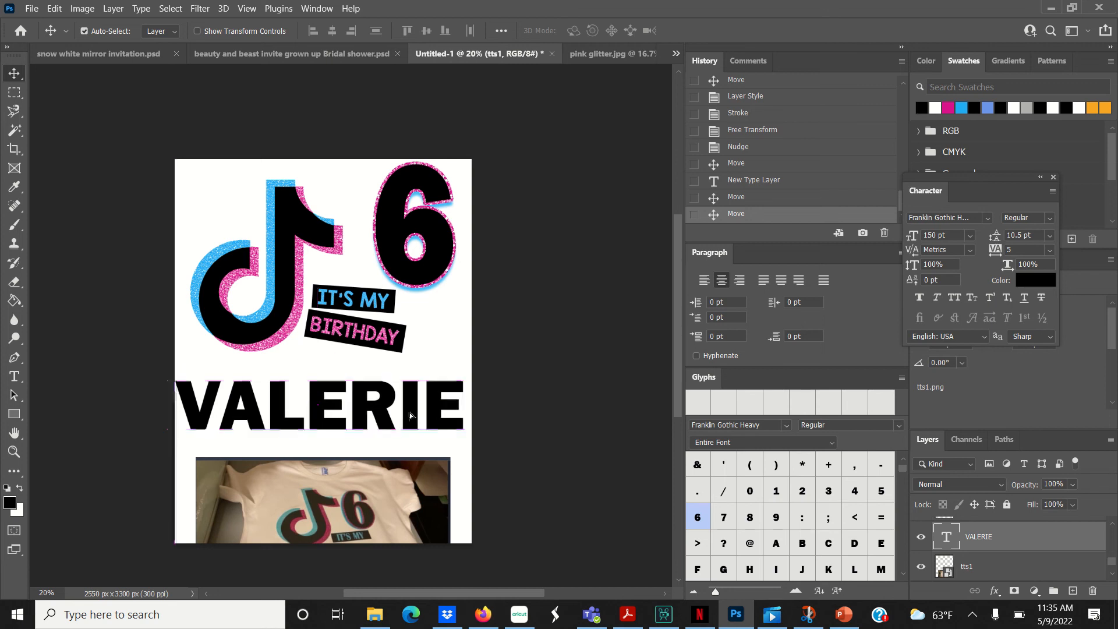
Step: Transform the name to be narrower and taller within the page width, and delete the reference shirt photo
key("ctrl+t")
left_click_drag(455, 371, 433, 377)
left_click_drag(390, 409, 405, 398)
left_click_drag(324, 438, 326, 475)
key("Return")
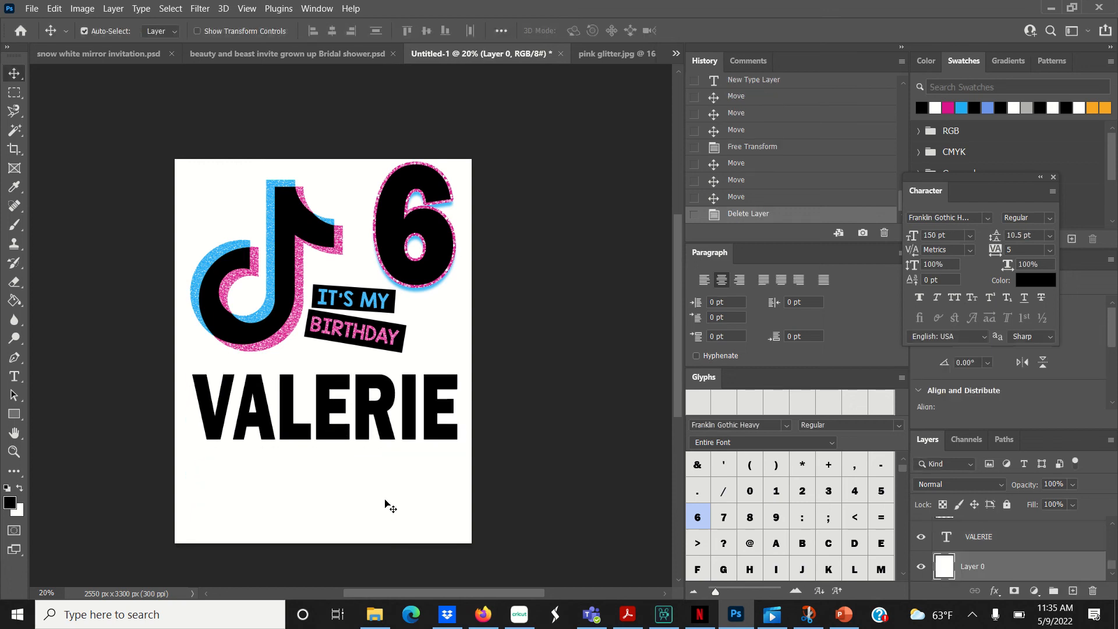
Step: Shift the logo and "6" slightly left, and move the name farther down the page
left_click(381, 407)
left_click(379, 340)
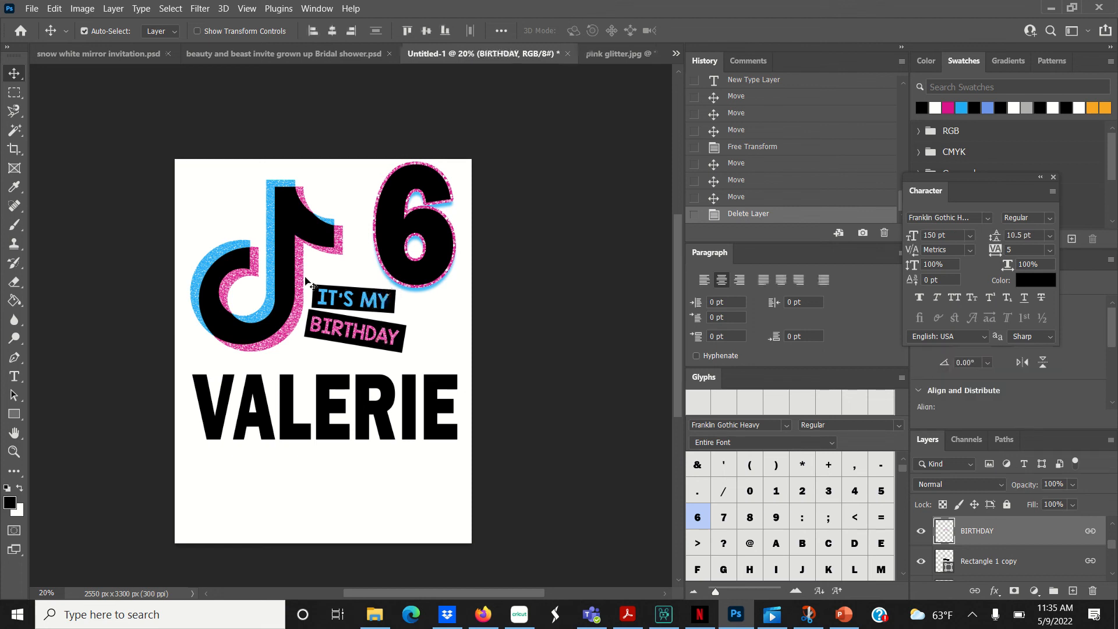
left_click(286, 294)
left_click_drag(285, 294, 274, 304)
left_click_drag(316, 415, 313, 447)
Step: Enlarge the linked "IT'S MY BIRTHDAY" banners proportionally and place them between the "6" and the name
left_click(367, 310, "ctrl")
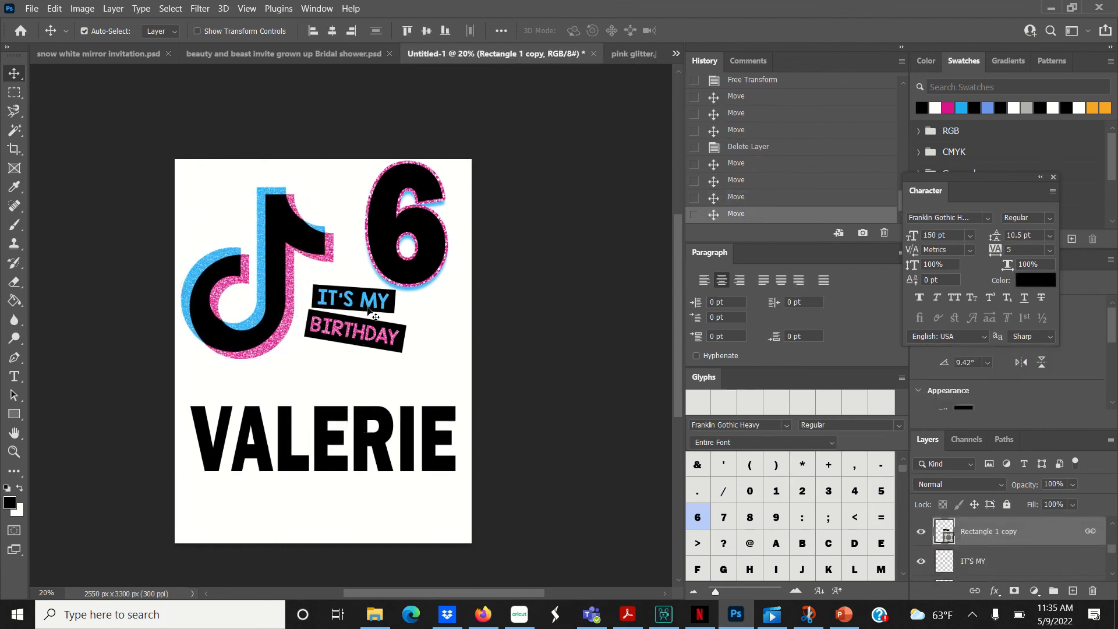
key("ctrl+t")
left_click_drag(406, 284, 431, 267)
left_click_drag(374, 323, 377, 369)
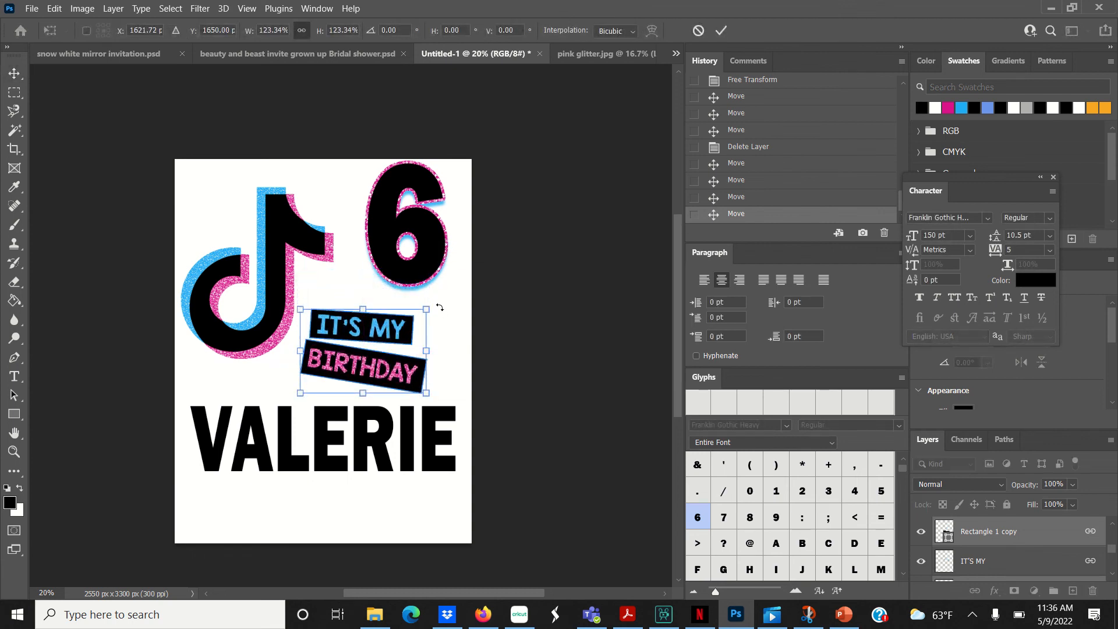
left_click_drag(428, 308, 435, 303)
left_click_drag(378, 360, 369, 360)
key("Return")
Step: Rebalance the layout by moving the name and "6" lower and shifting the "IT'S MY BIRTHDAY" banners down and left
left_click_drag(364, 412, 357, 423)
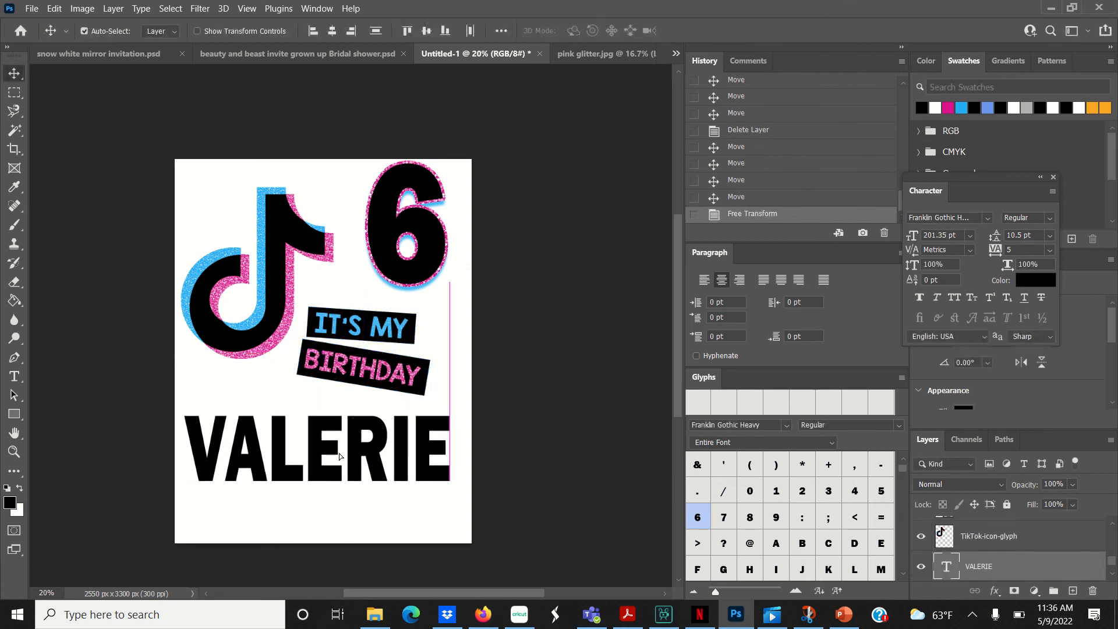
left_click_drag(368, 322, 360, 330)
left_click_drag(357, 370, 346, 379)
left_click_drag(407, 245, 409, 268)
left_click_drag(375, 464, 379, 471)
Step: Scale the linked "IT'S MY BIRTHDAY" banners to about 118% and nudge them down to just above the name
left_click(378, 345)
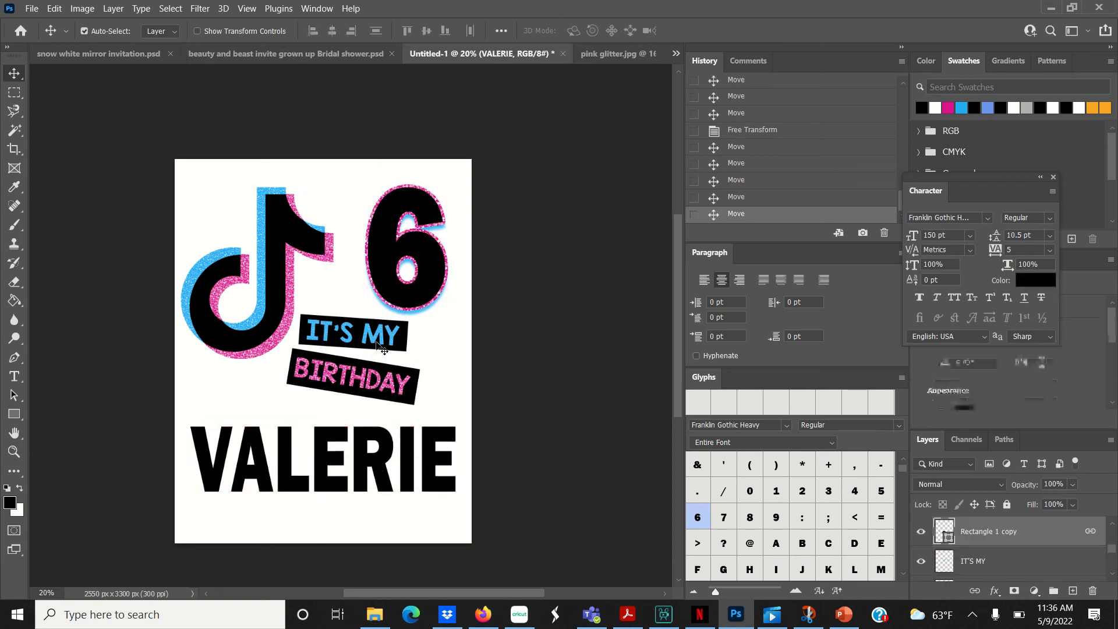
key("ctrl+t")
left_click_drag(419, 315, 441, 304)
left_click_drag(322, 347, 322, 358)
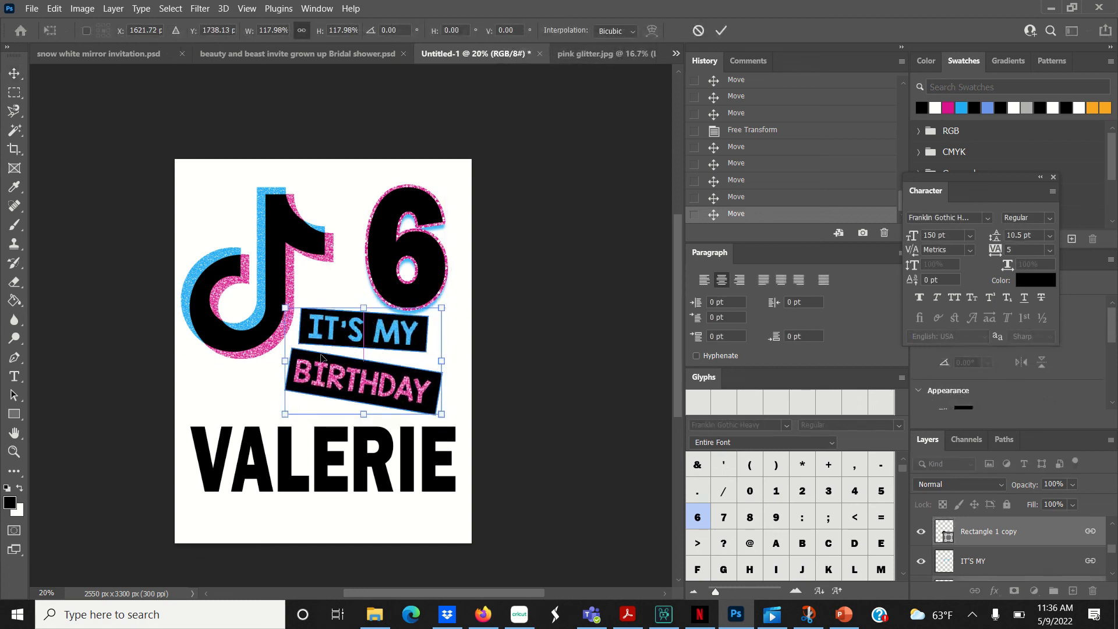
key("Down")
key("Down")
key("Down")
key("Down")
key("Down")
key("Down")
key("Down")
key("Down")
key("Down")
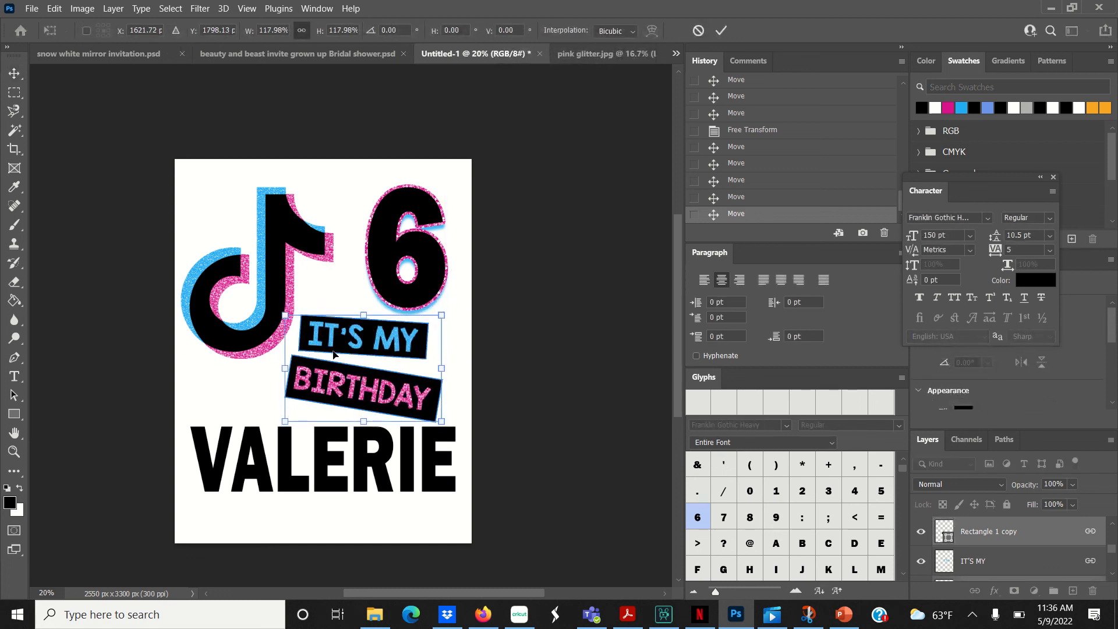
key("Return")
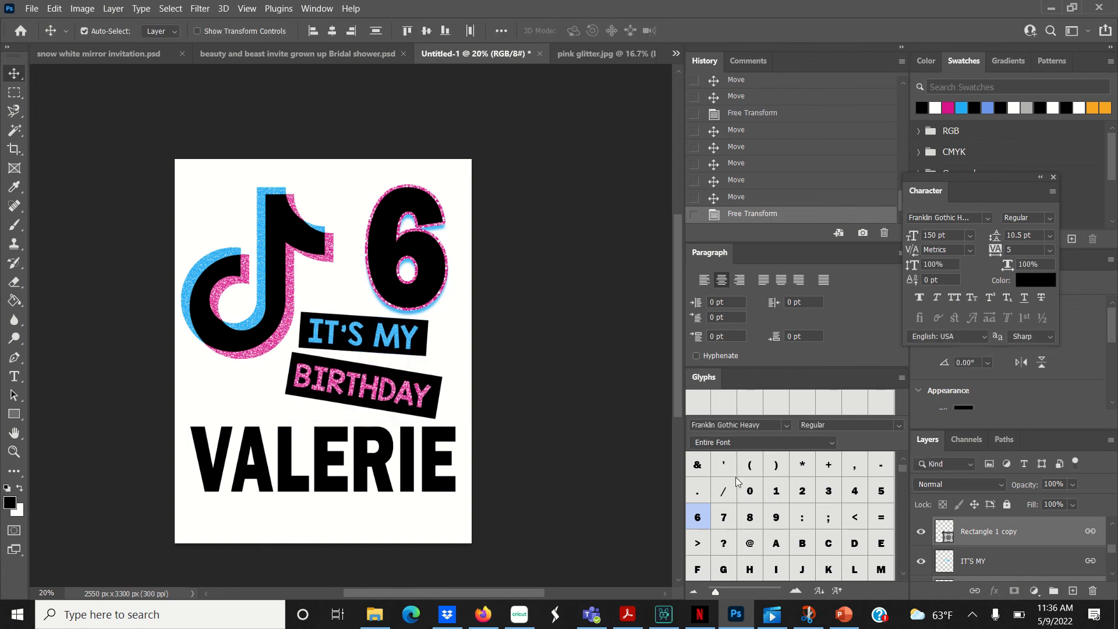
Step: Flatten the shirt design into a single image and unlock the resulting background layer
left_click(1046, 569)
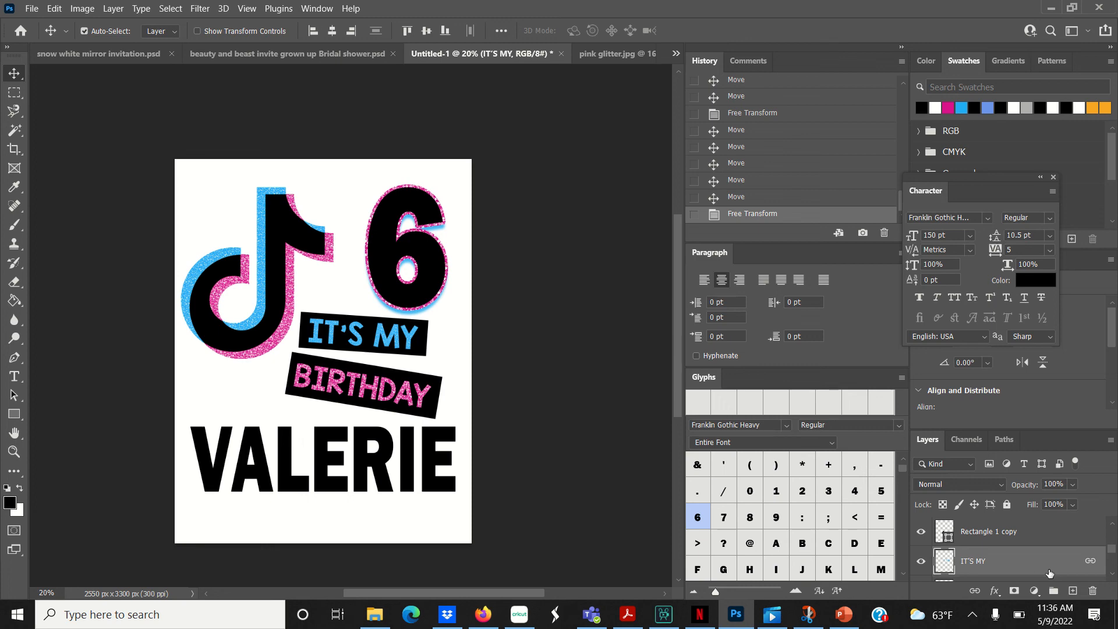
right_click(1034, 566)
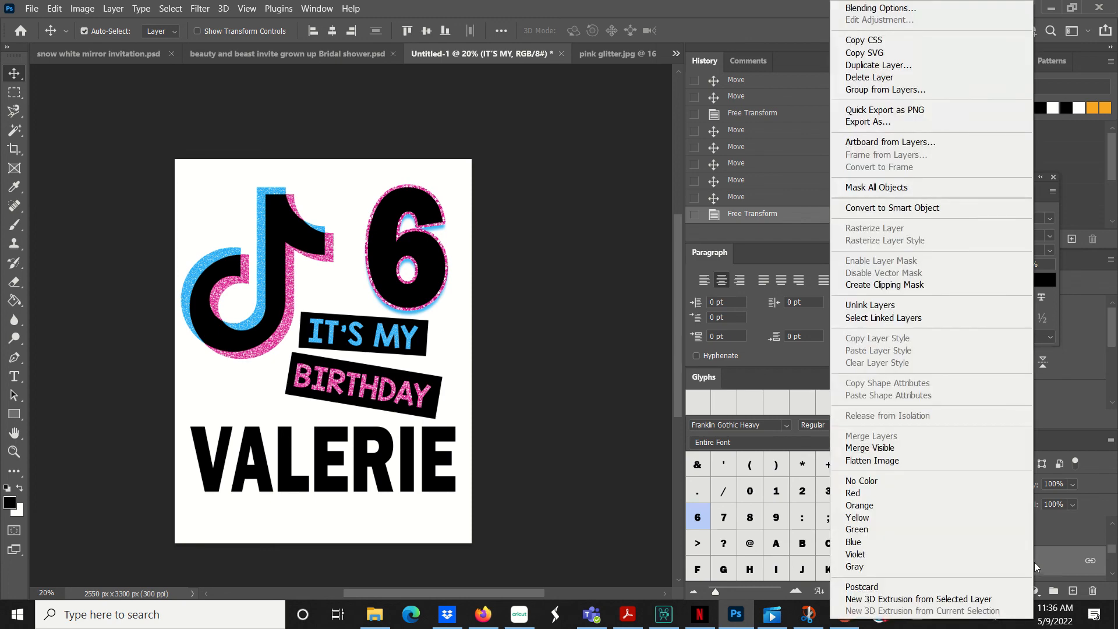
left_click(882, 464)
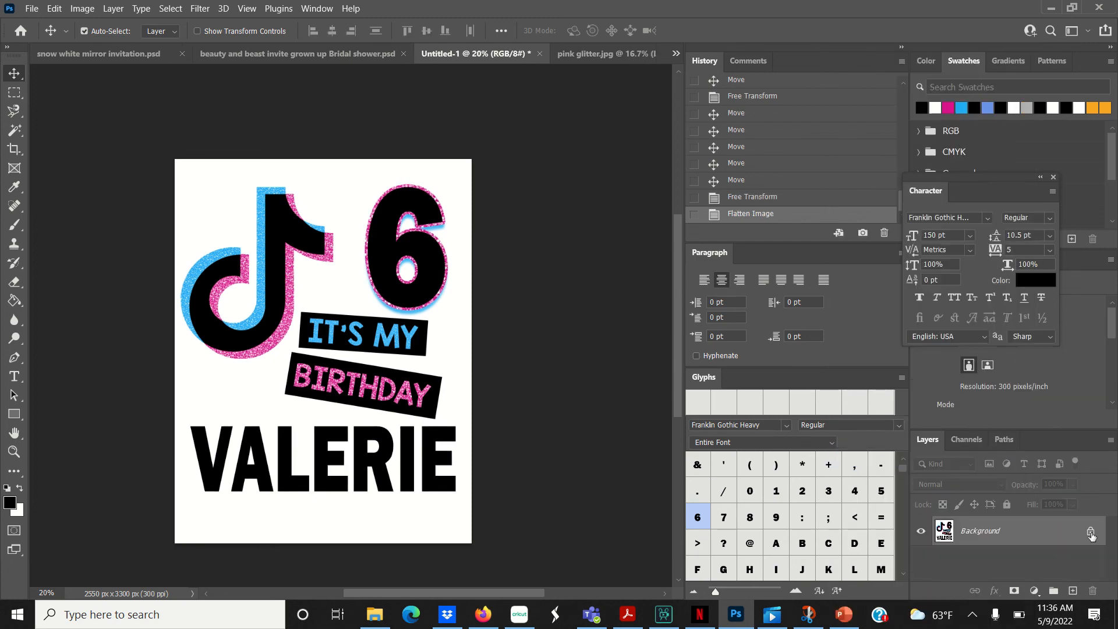
left_click(1091, 533)
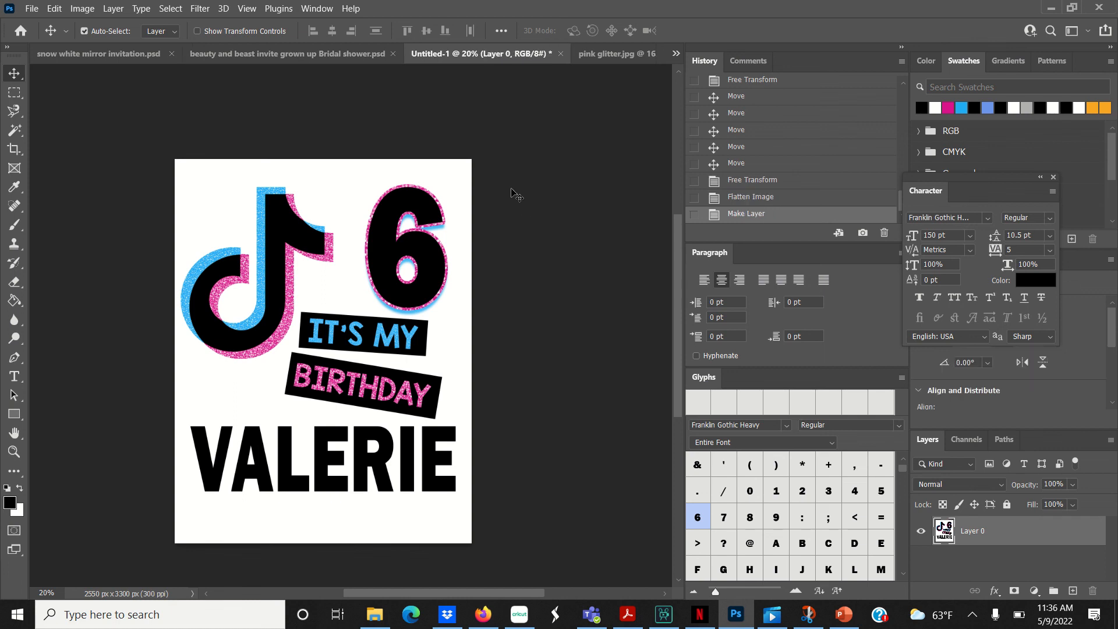
Step: Flip the flattened shirt design horizontally to mirror the artwork
left_click(55, 9)
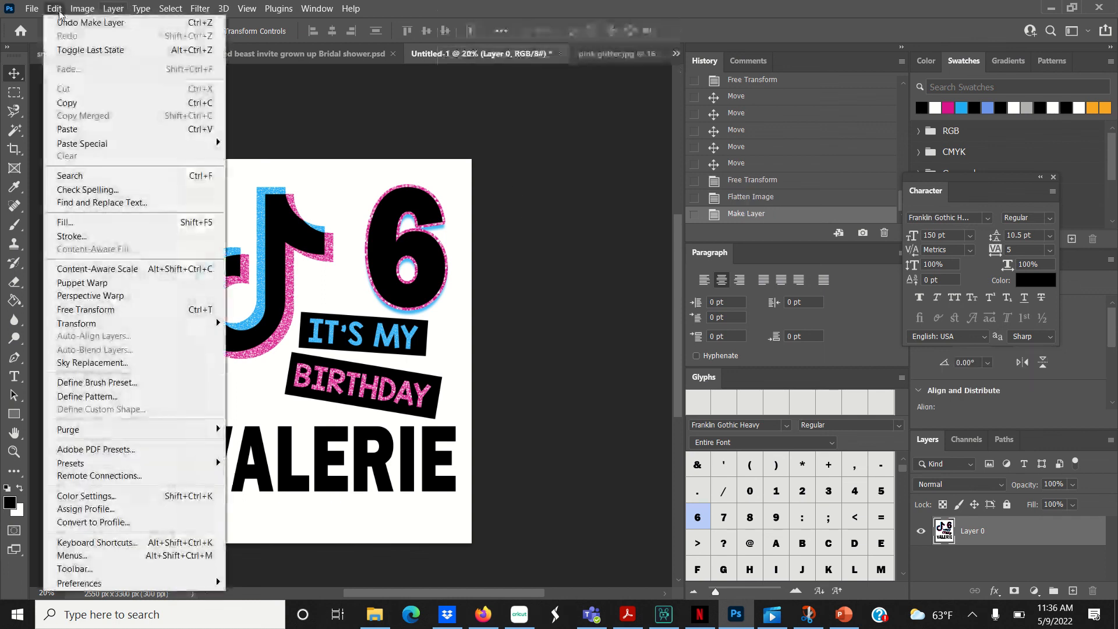
mouse_move(102, 325)
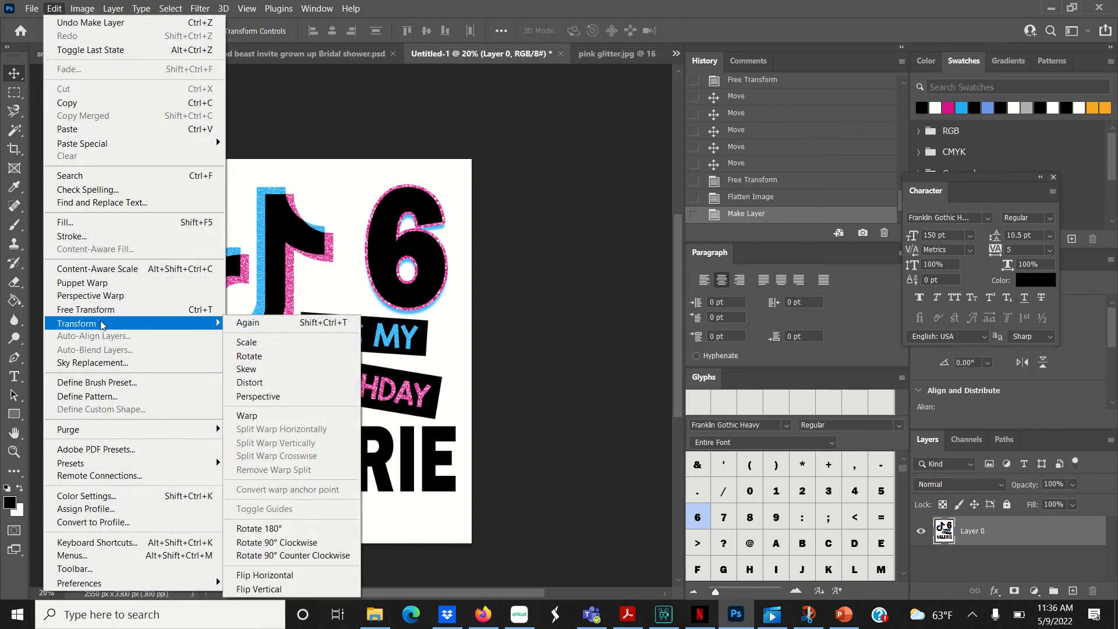
left_click(293, 578)
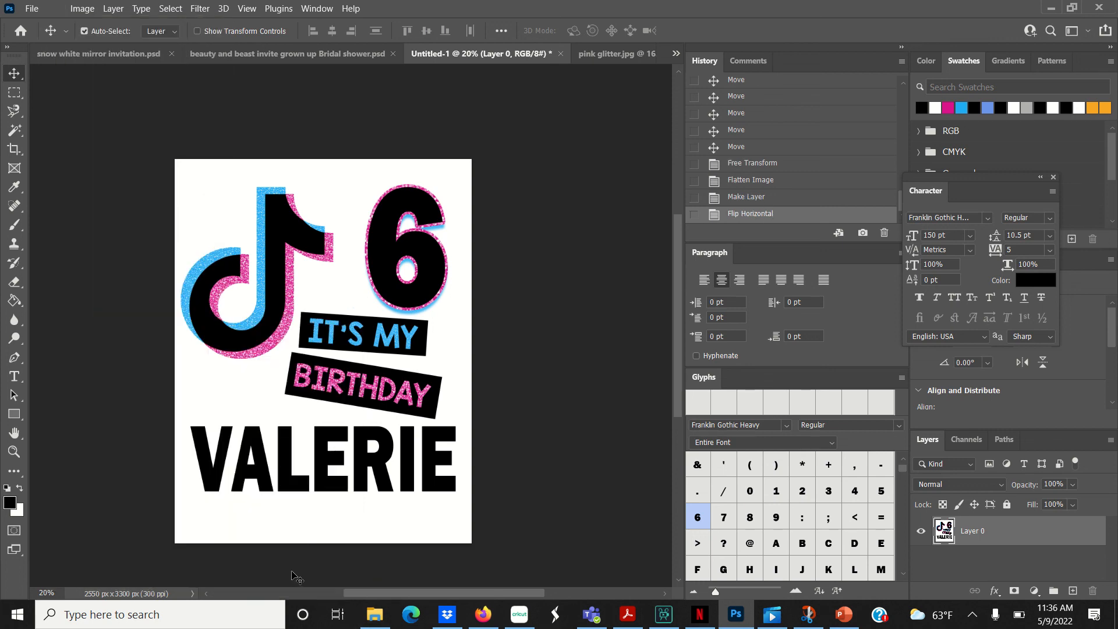
Step: Open the print settings for the mirrored design and set the number of copies to 1
left_click(32, 9)
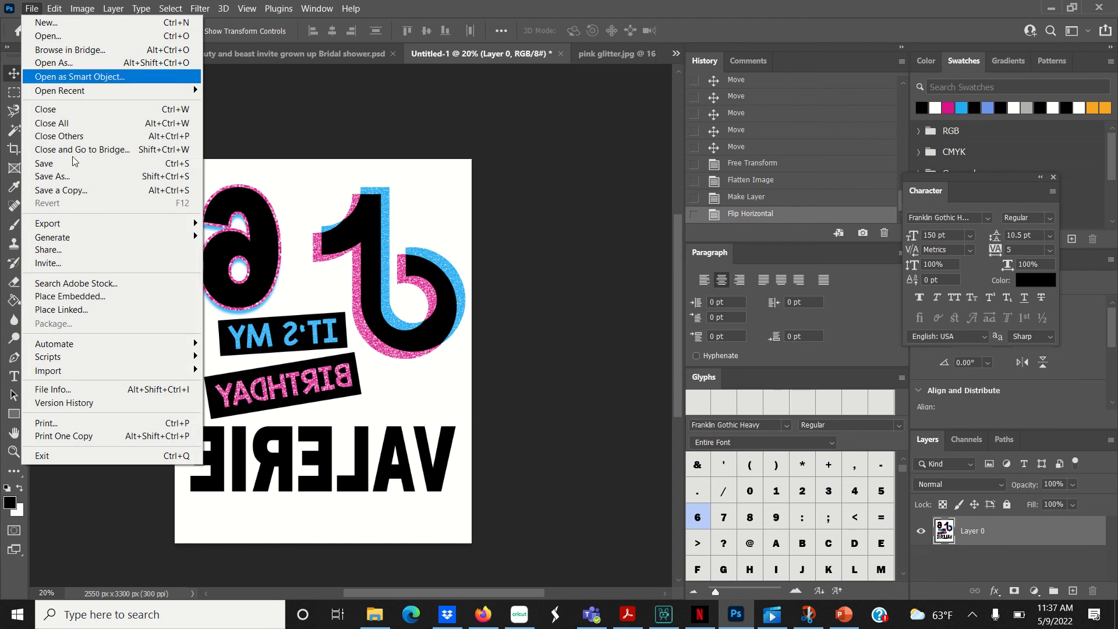
left_click(171, 423)
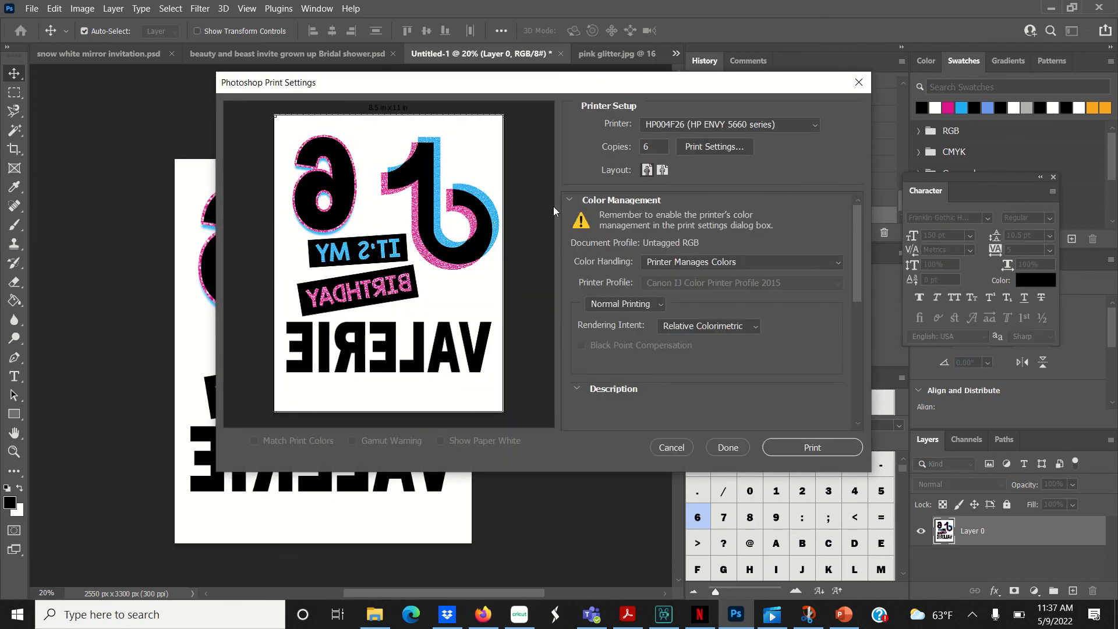
double_click(646, 147)
type("1")
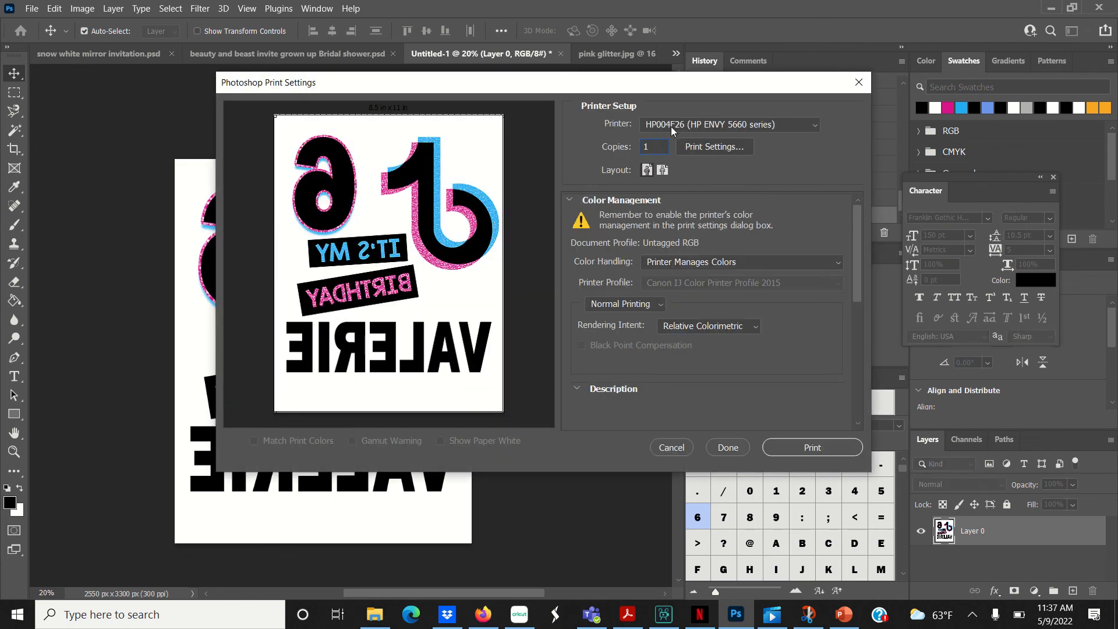